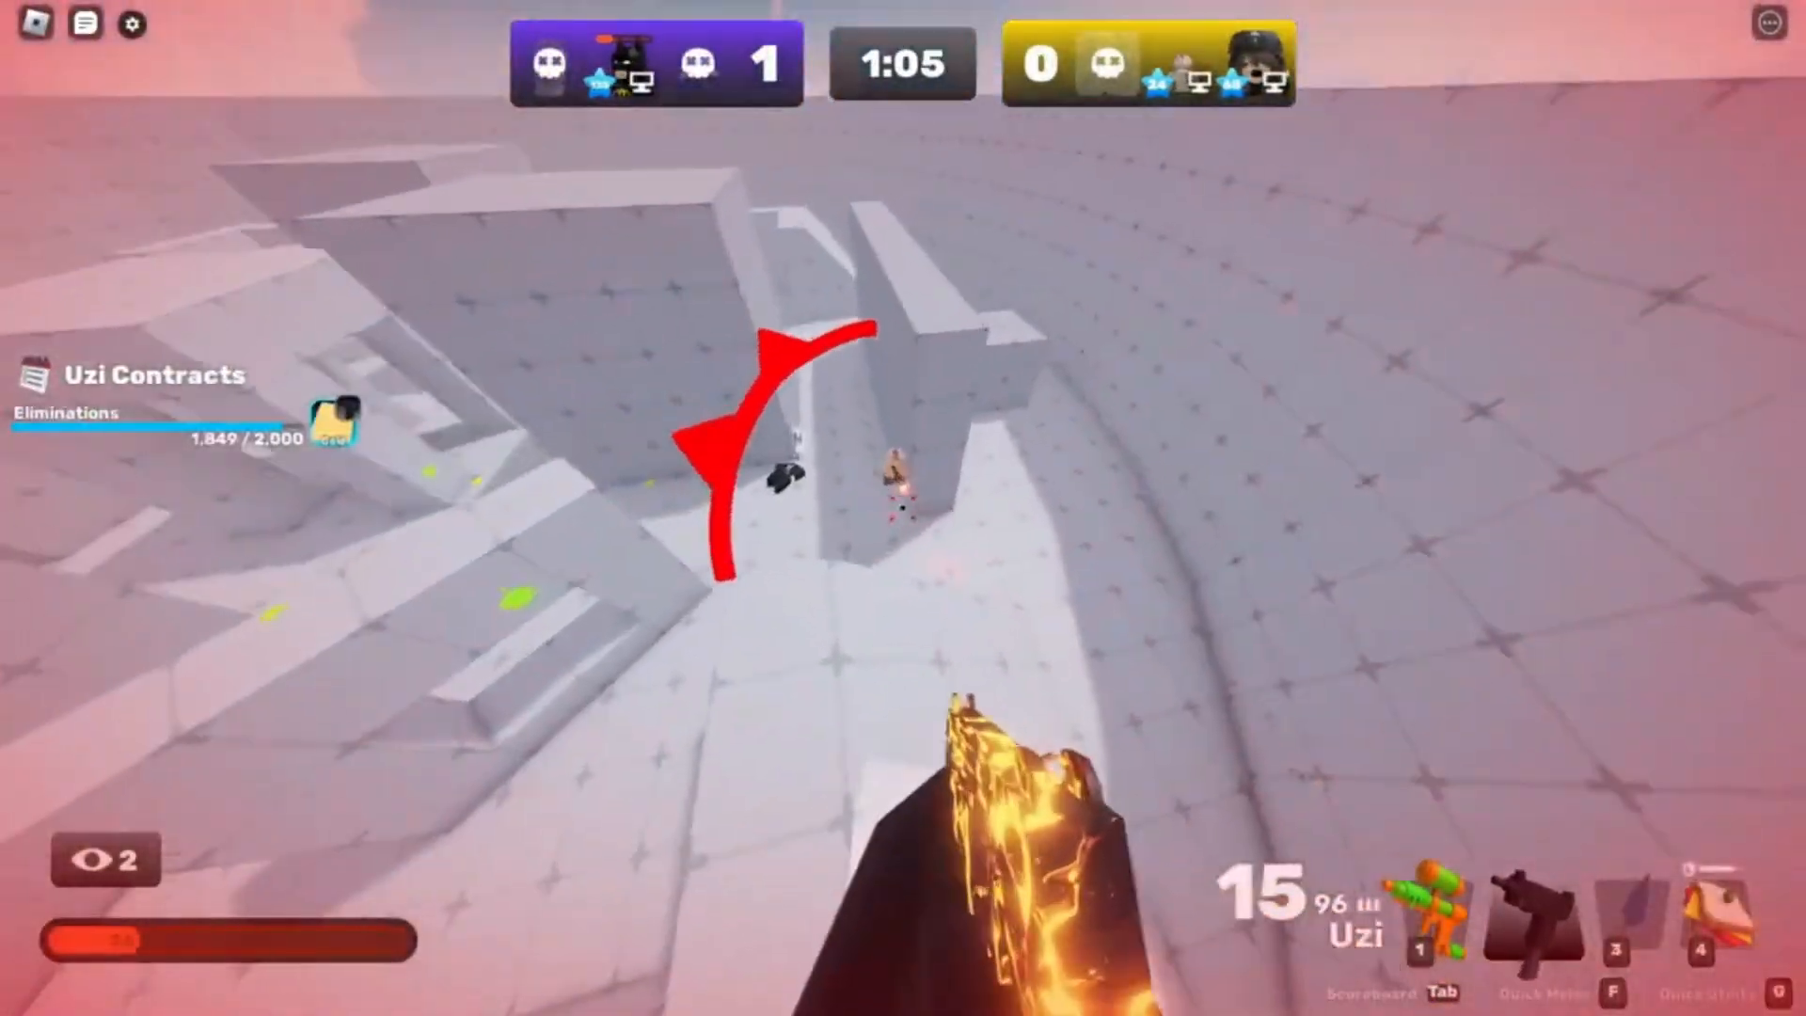
pyautogui.press('3')
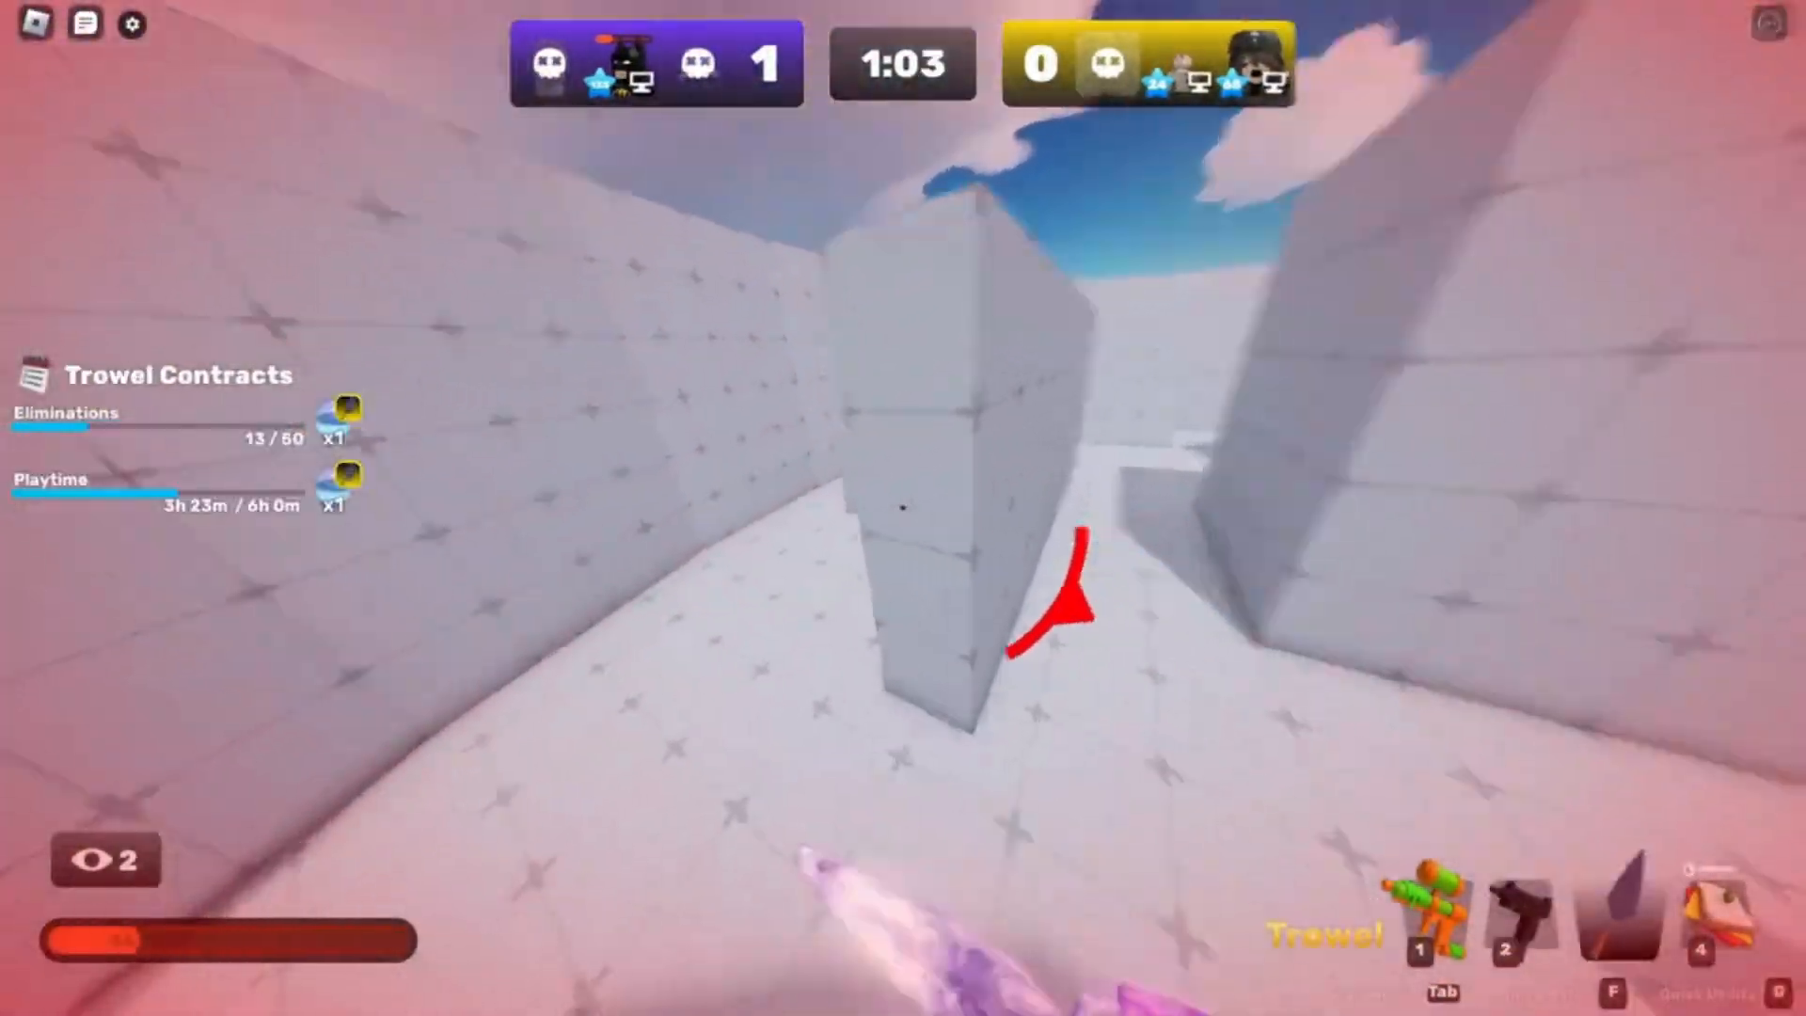
pyautogui.press('2')
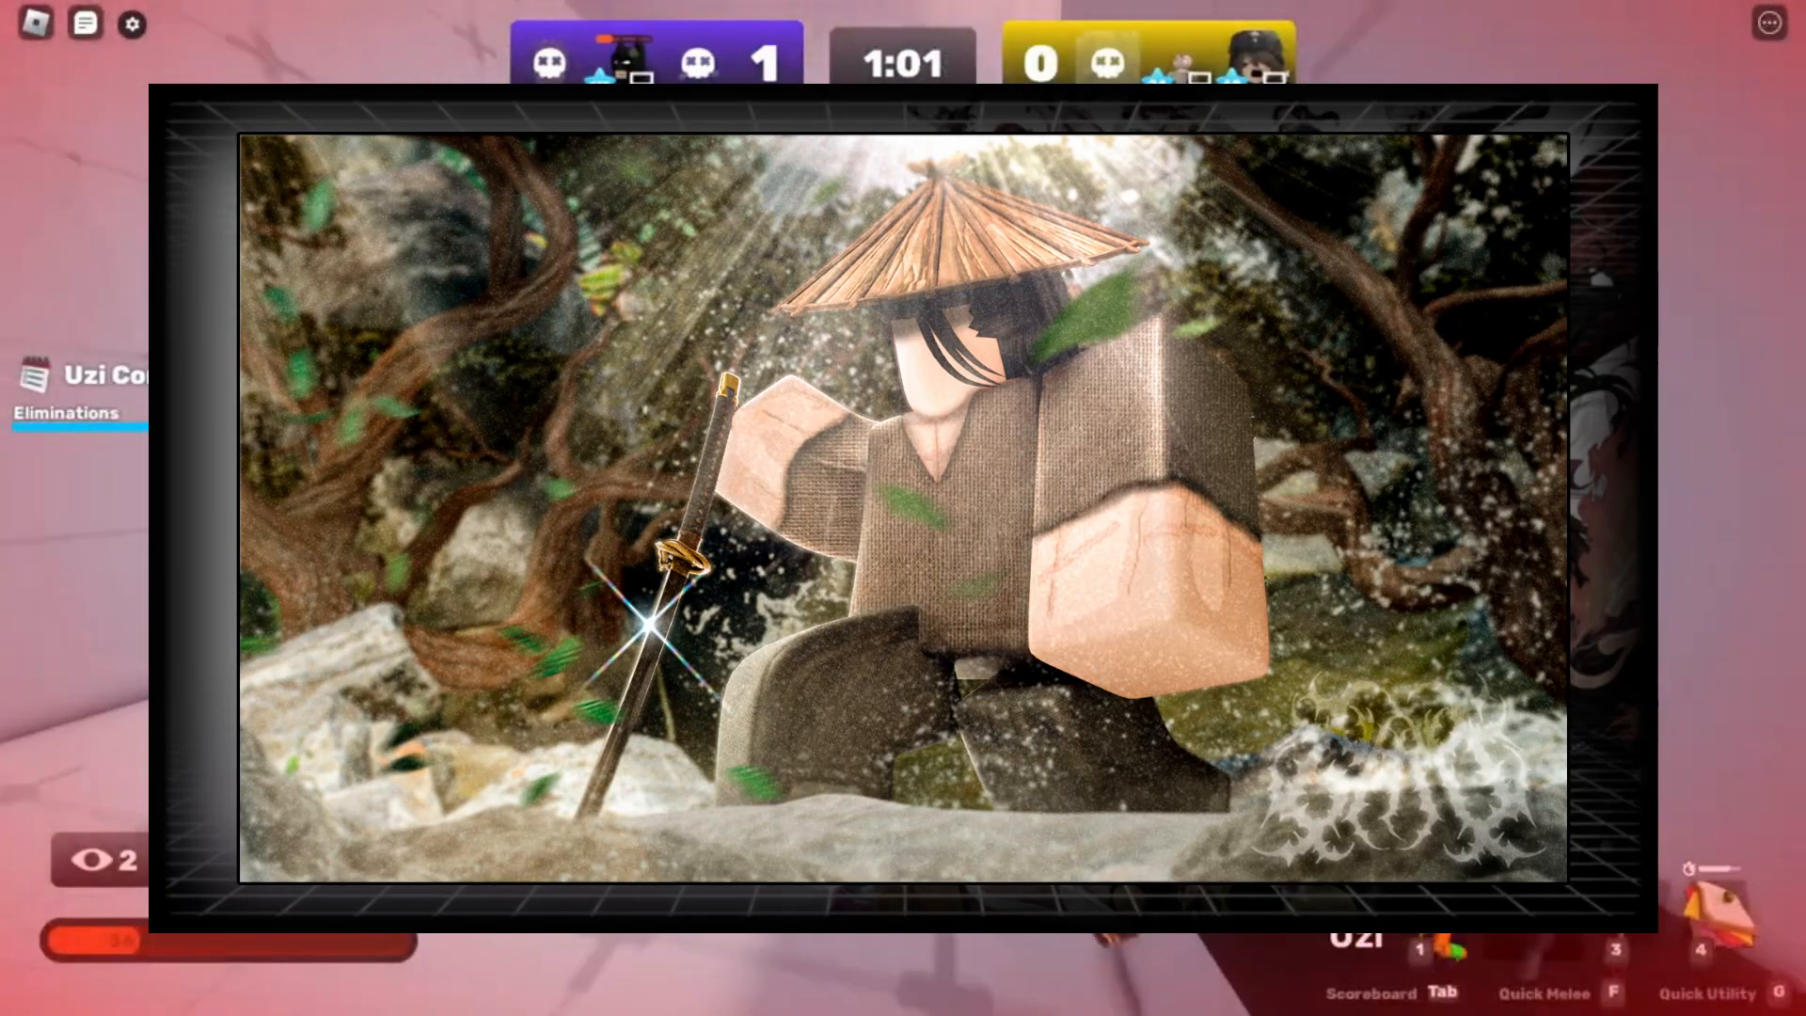
pyautogui.press('3')
pyautogui.press('1')
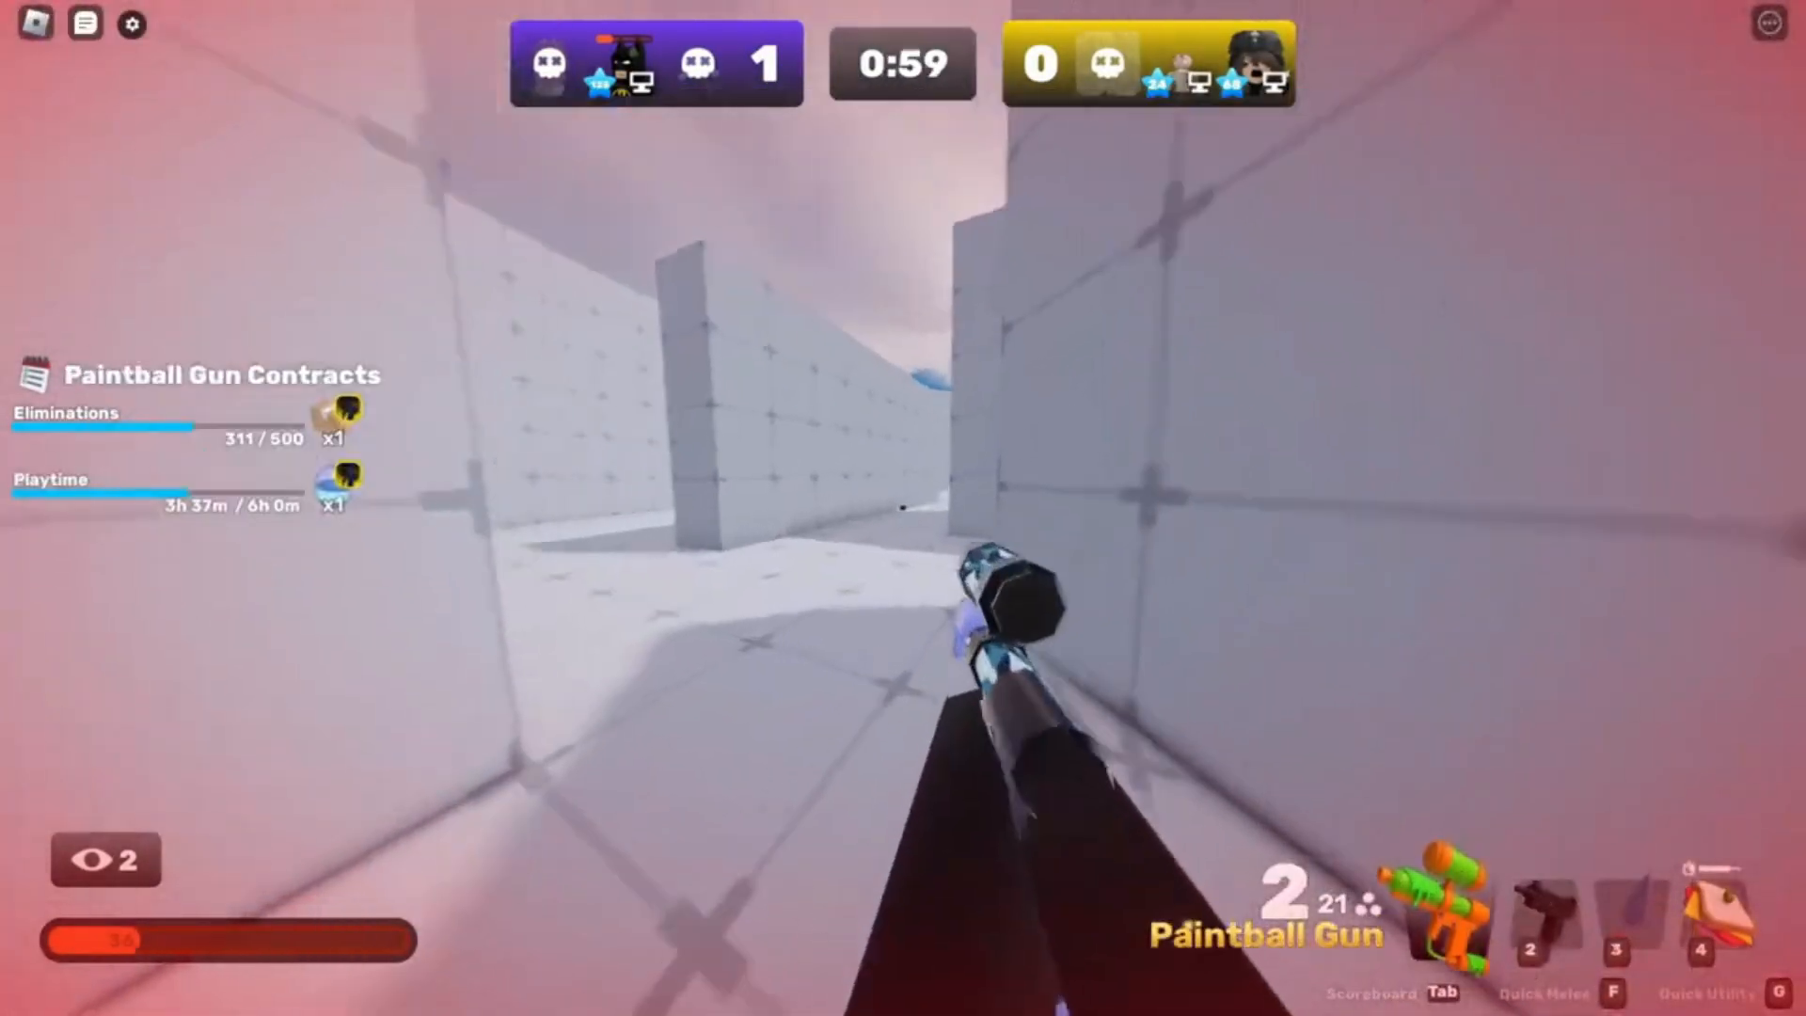
pyautogui.press('r')
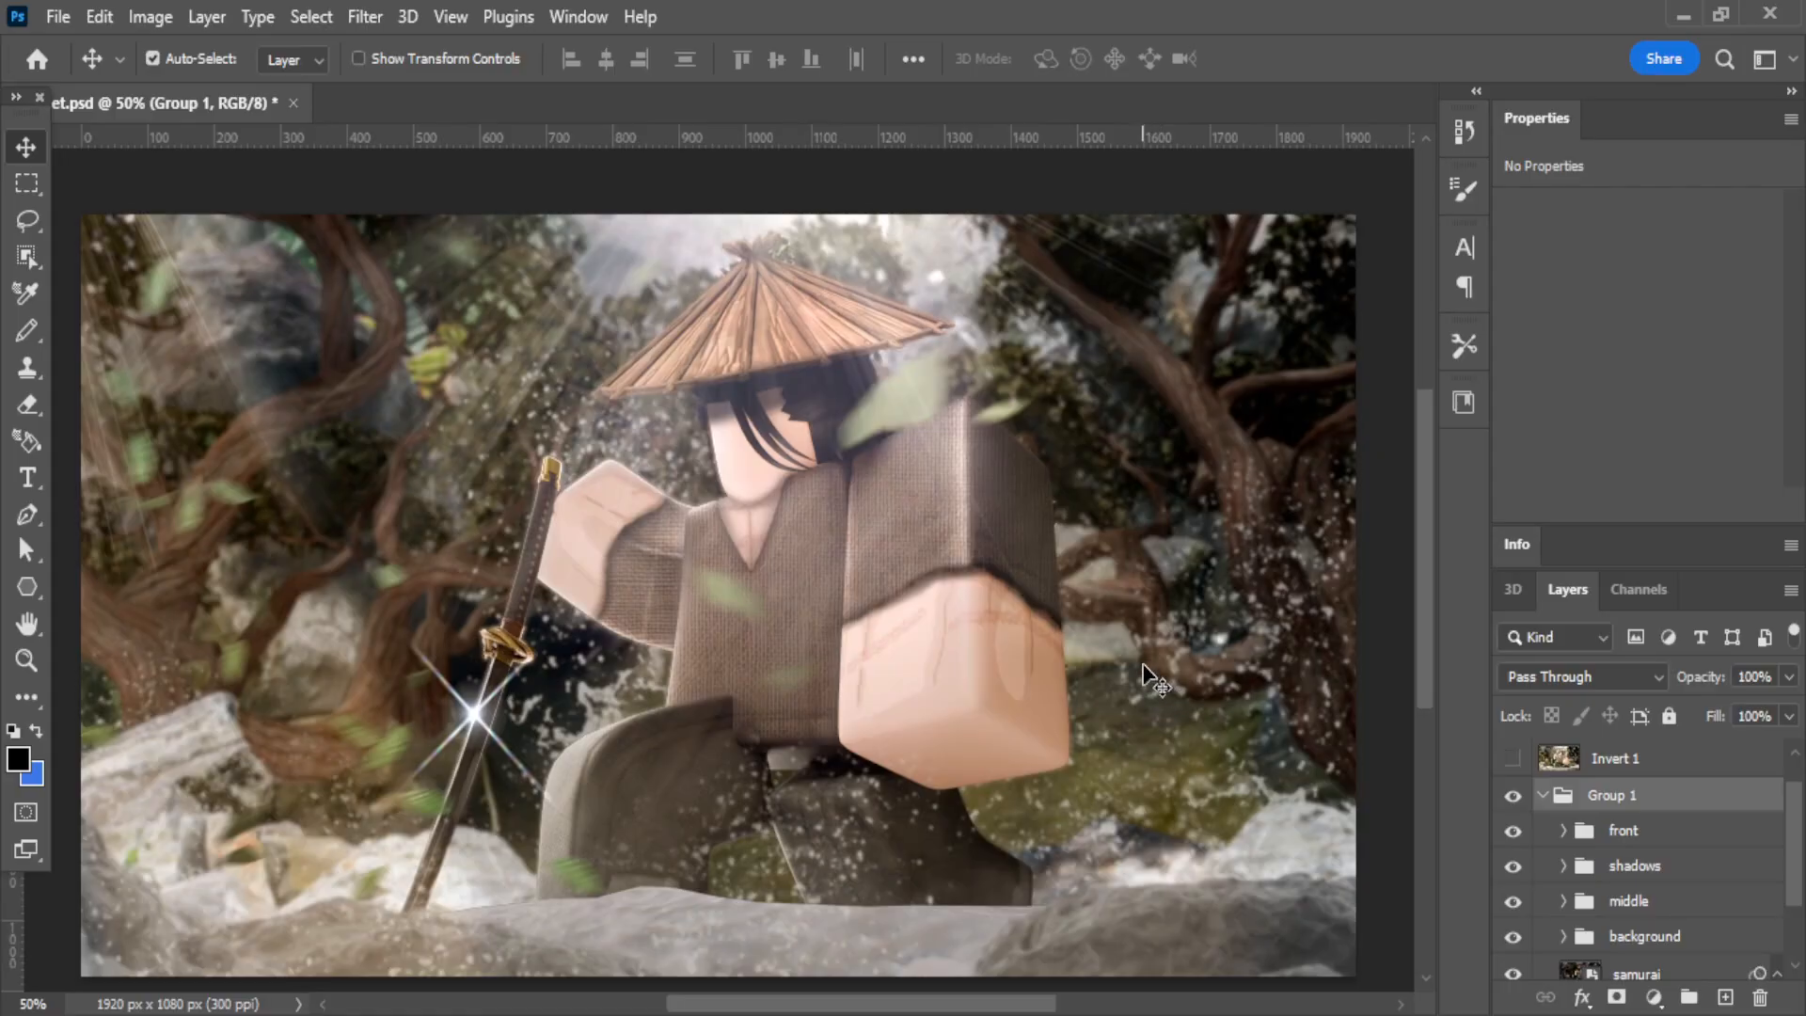
# Preview the front, shadows, middle and background folders of Group 1 separately over the samurai layer by switching their visibility.
pyautogui.click(1512, 865)
pyautogui.click(1513, 830)
pyautogui.click(1512, 901)
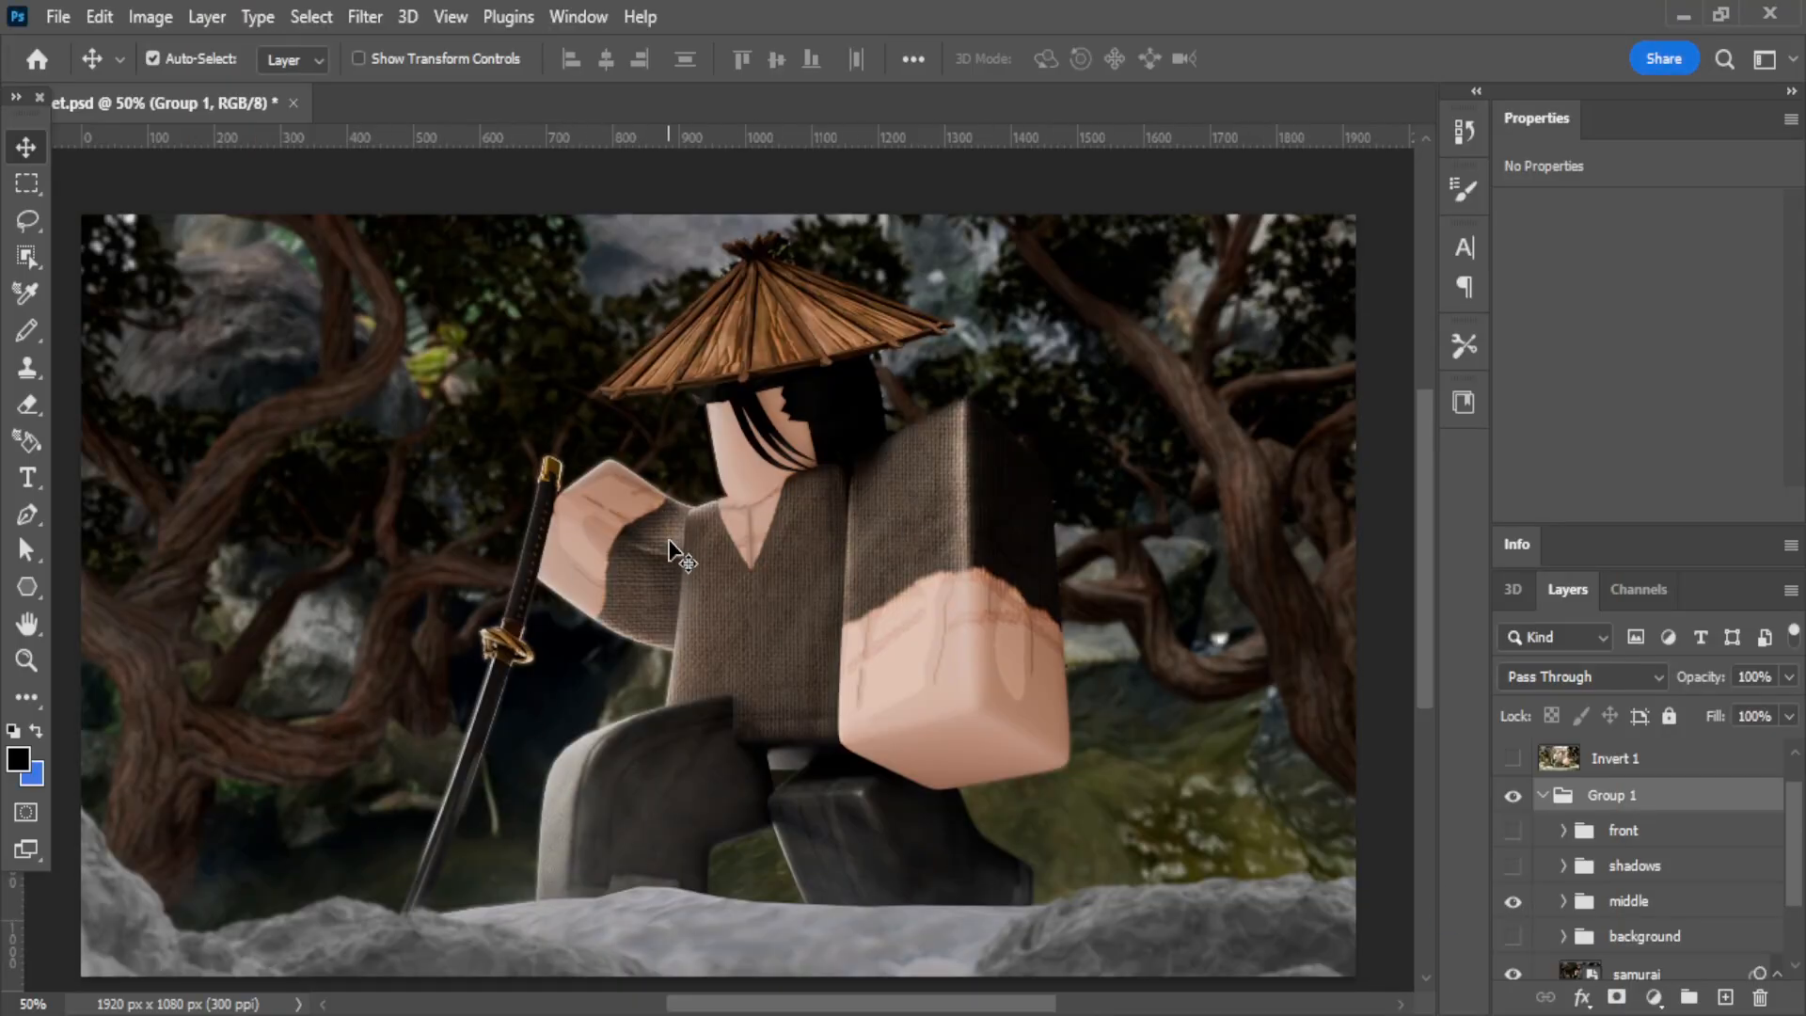
pyautogui.click(1513, 831)
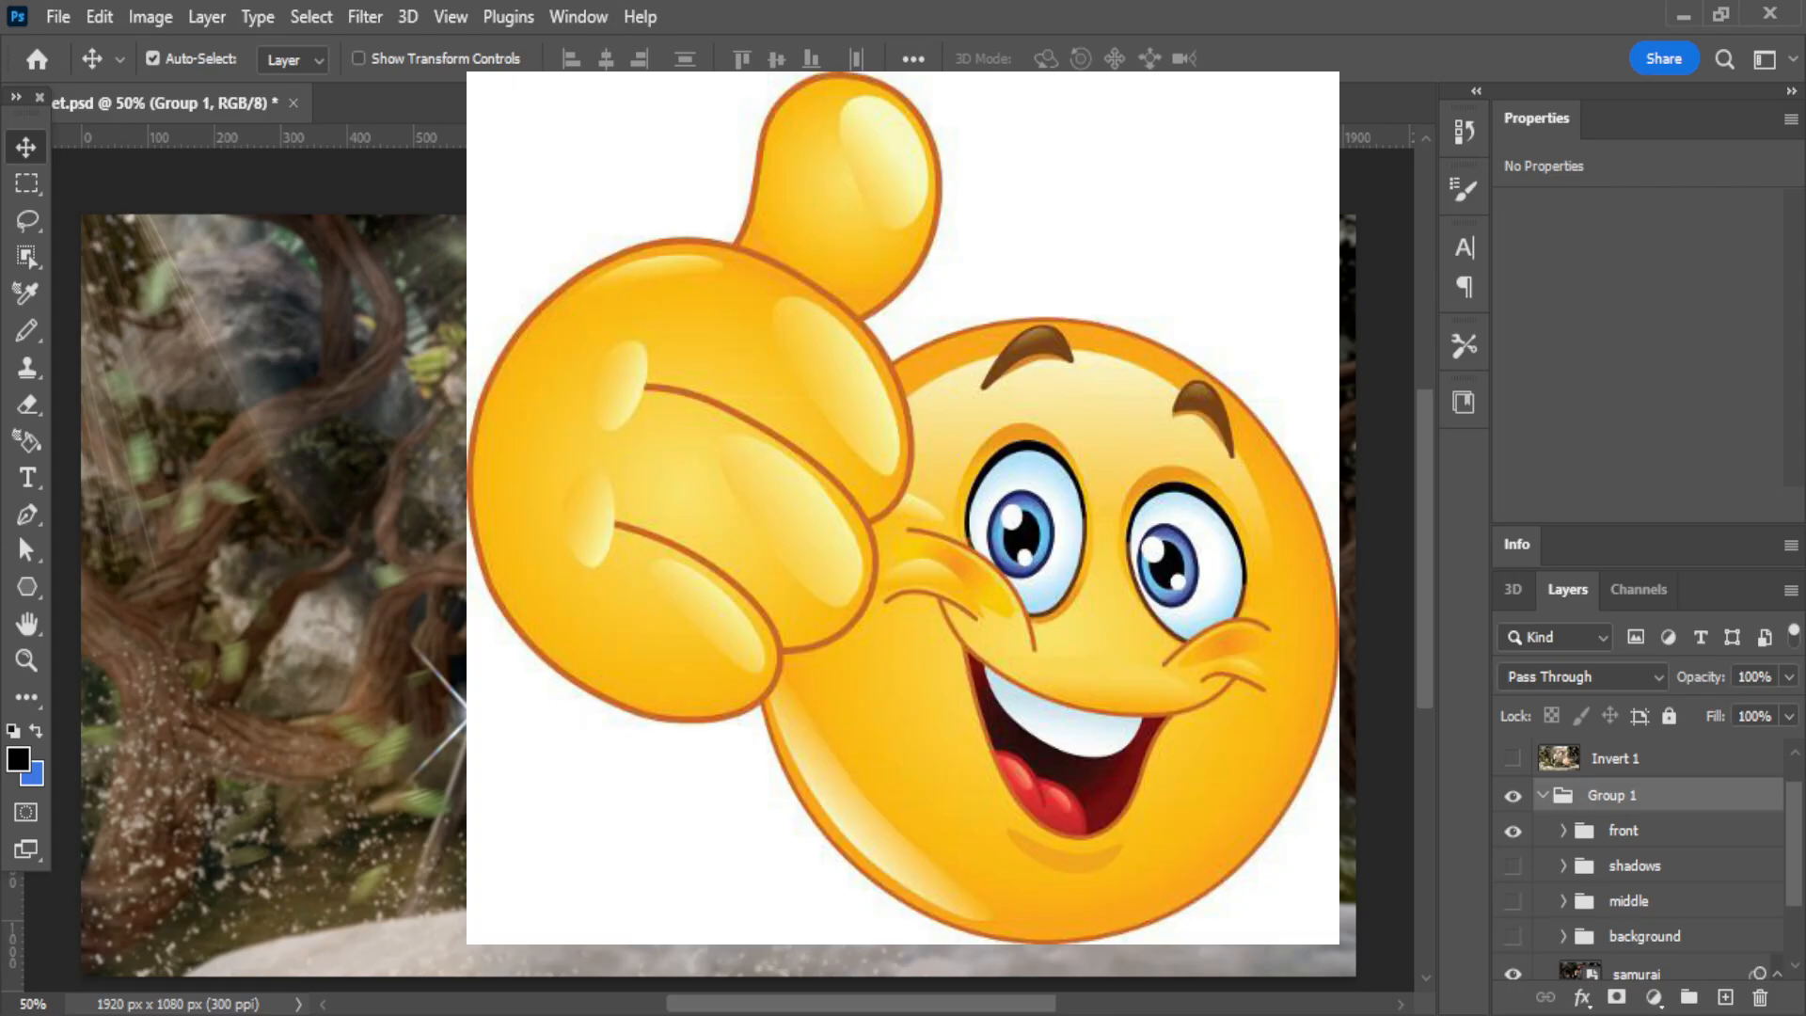
pyautogui.click(1512, 865)
pyautogui.click(1512, 900)
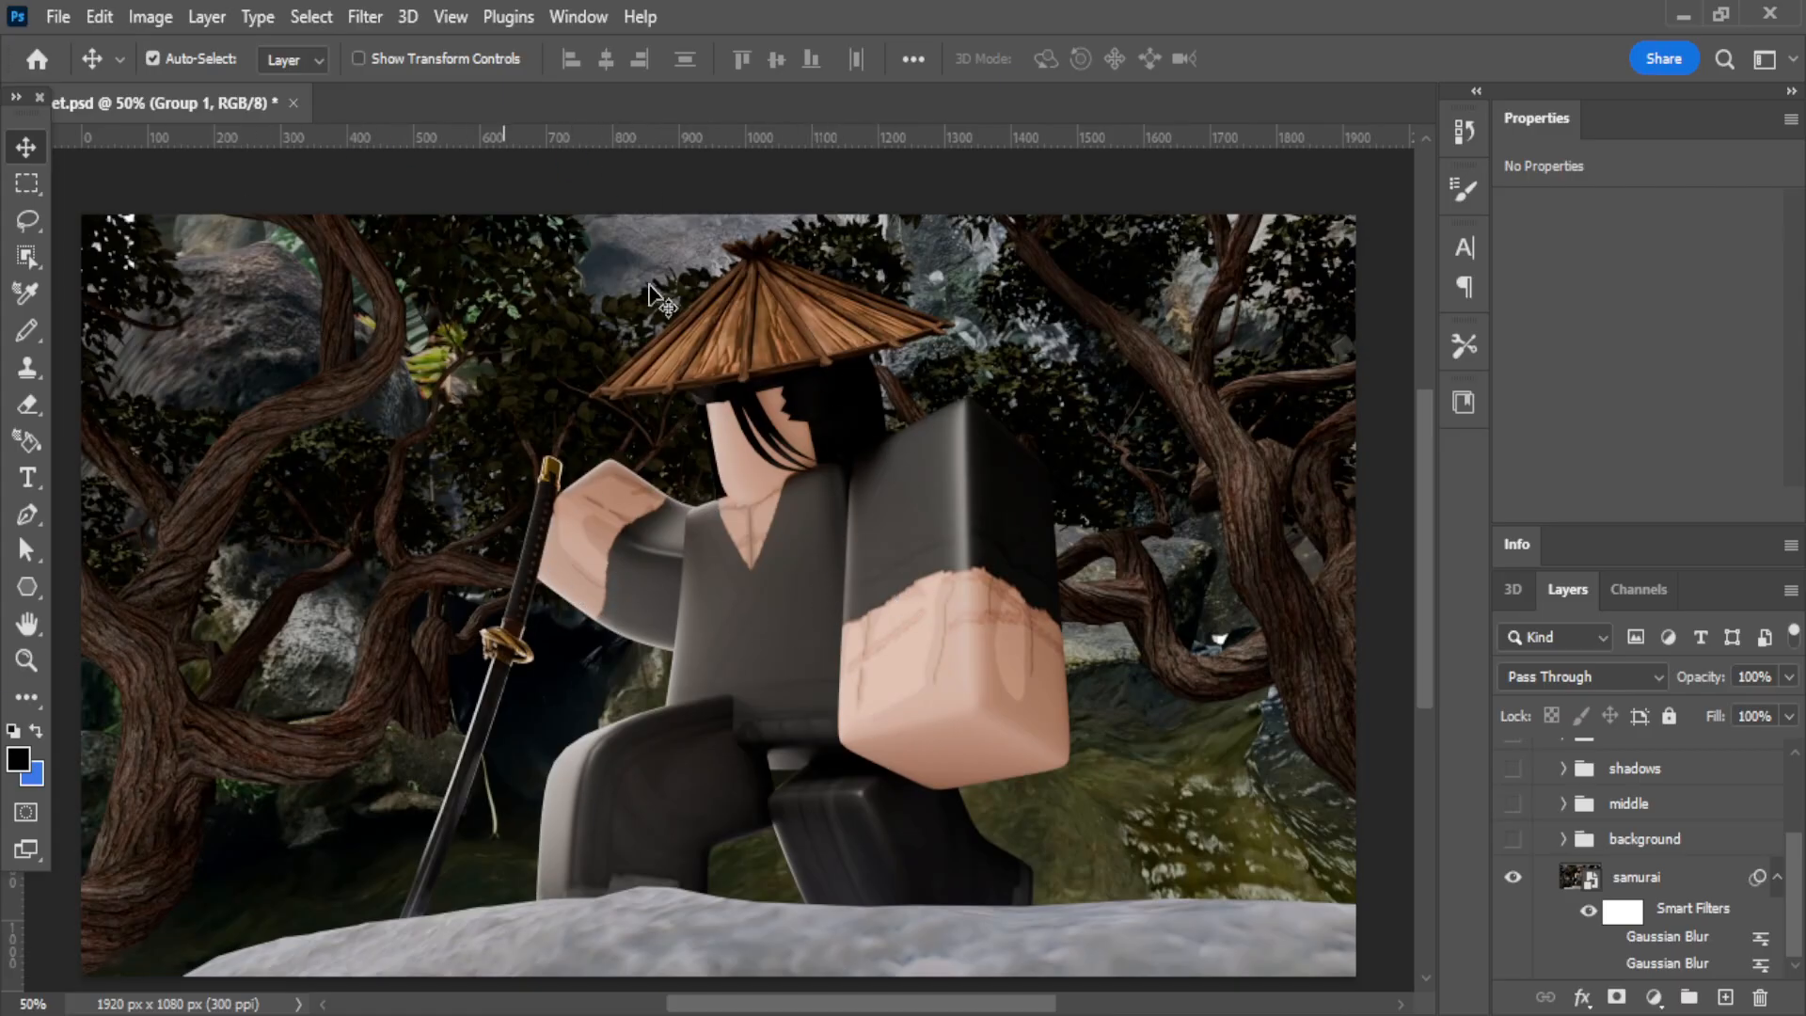
pyautogui.click(1512, 840)
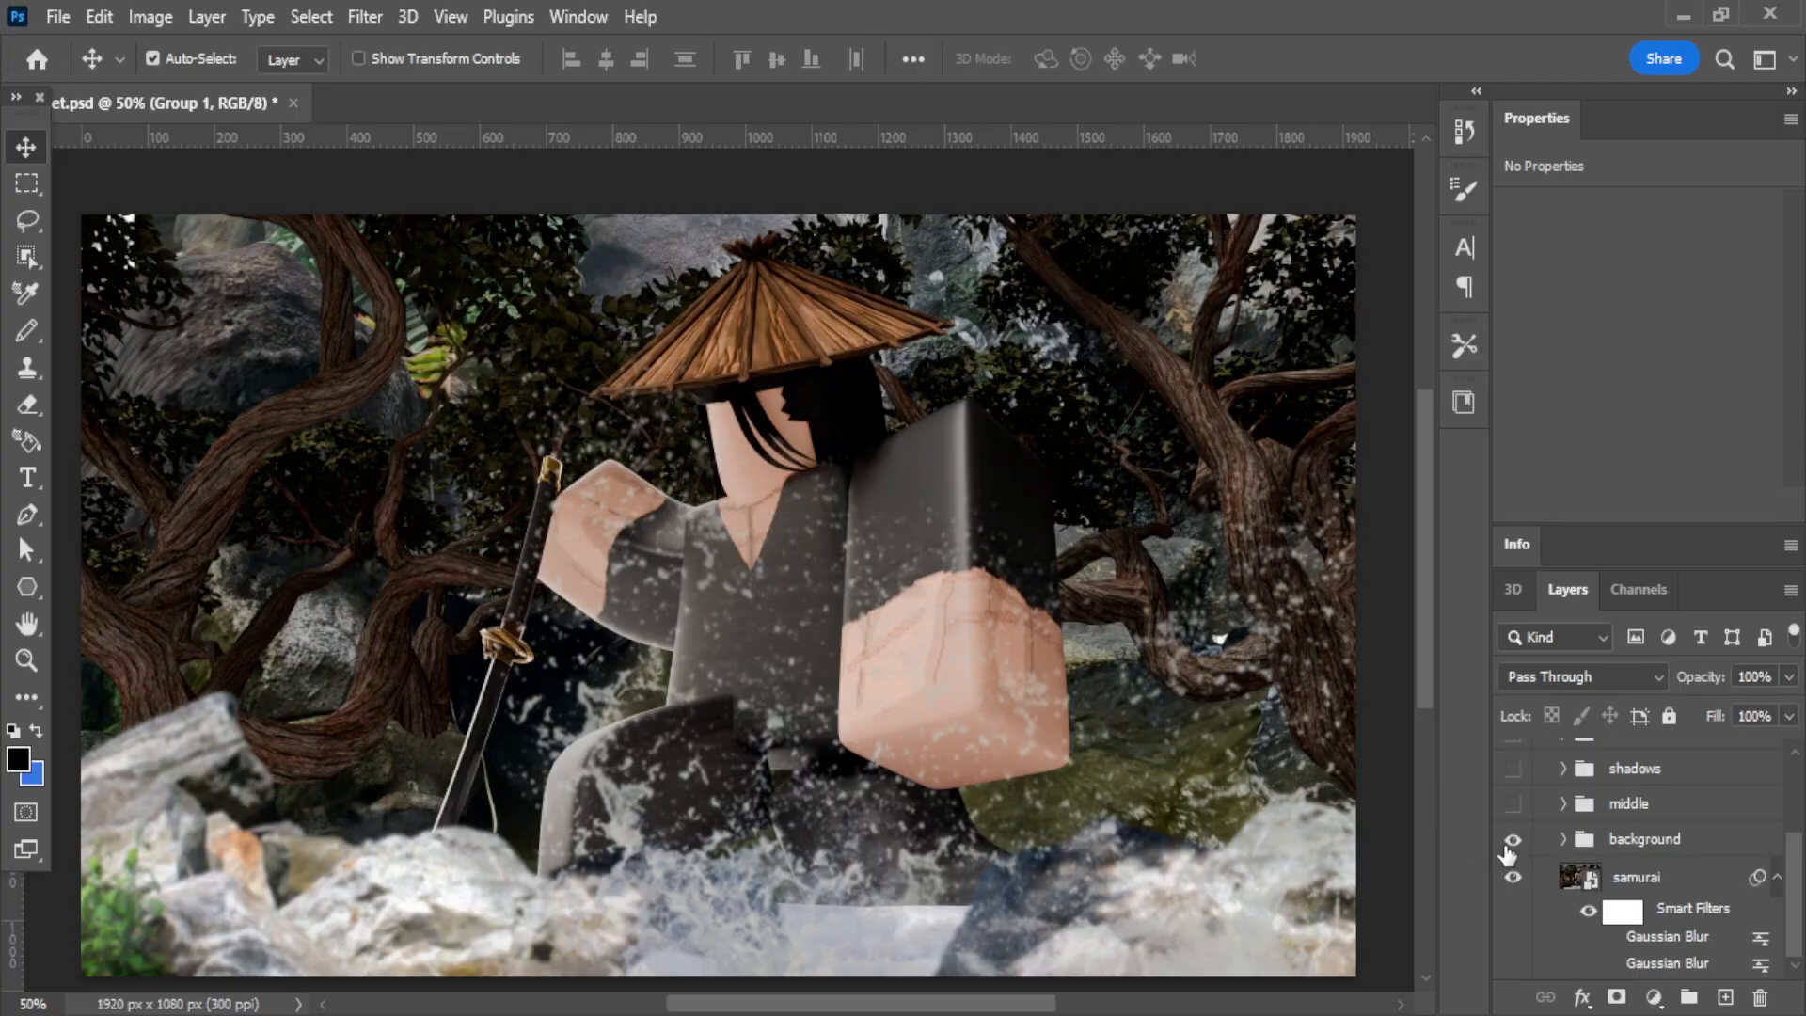
pyautogui.click(1513, 840)
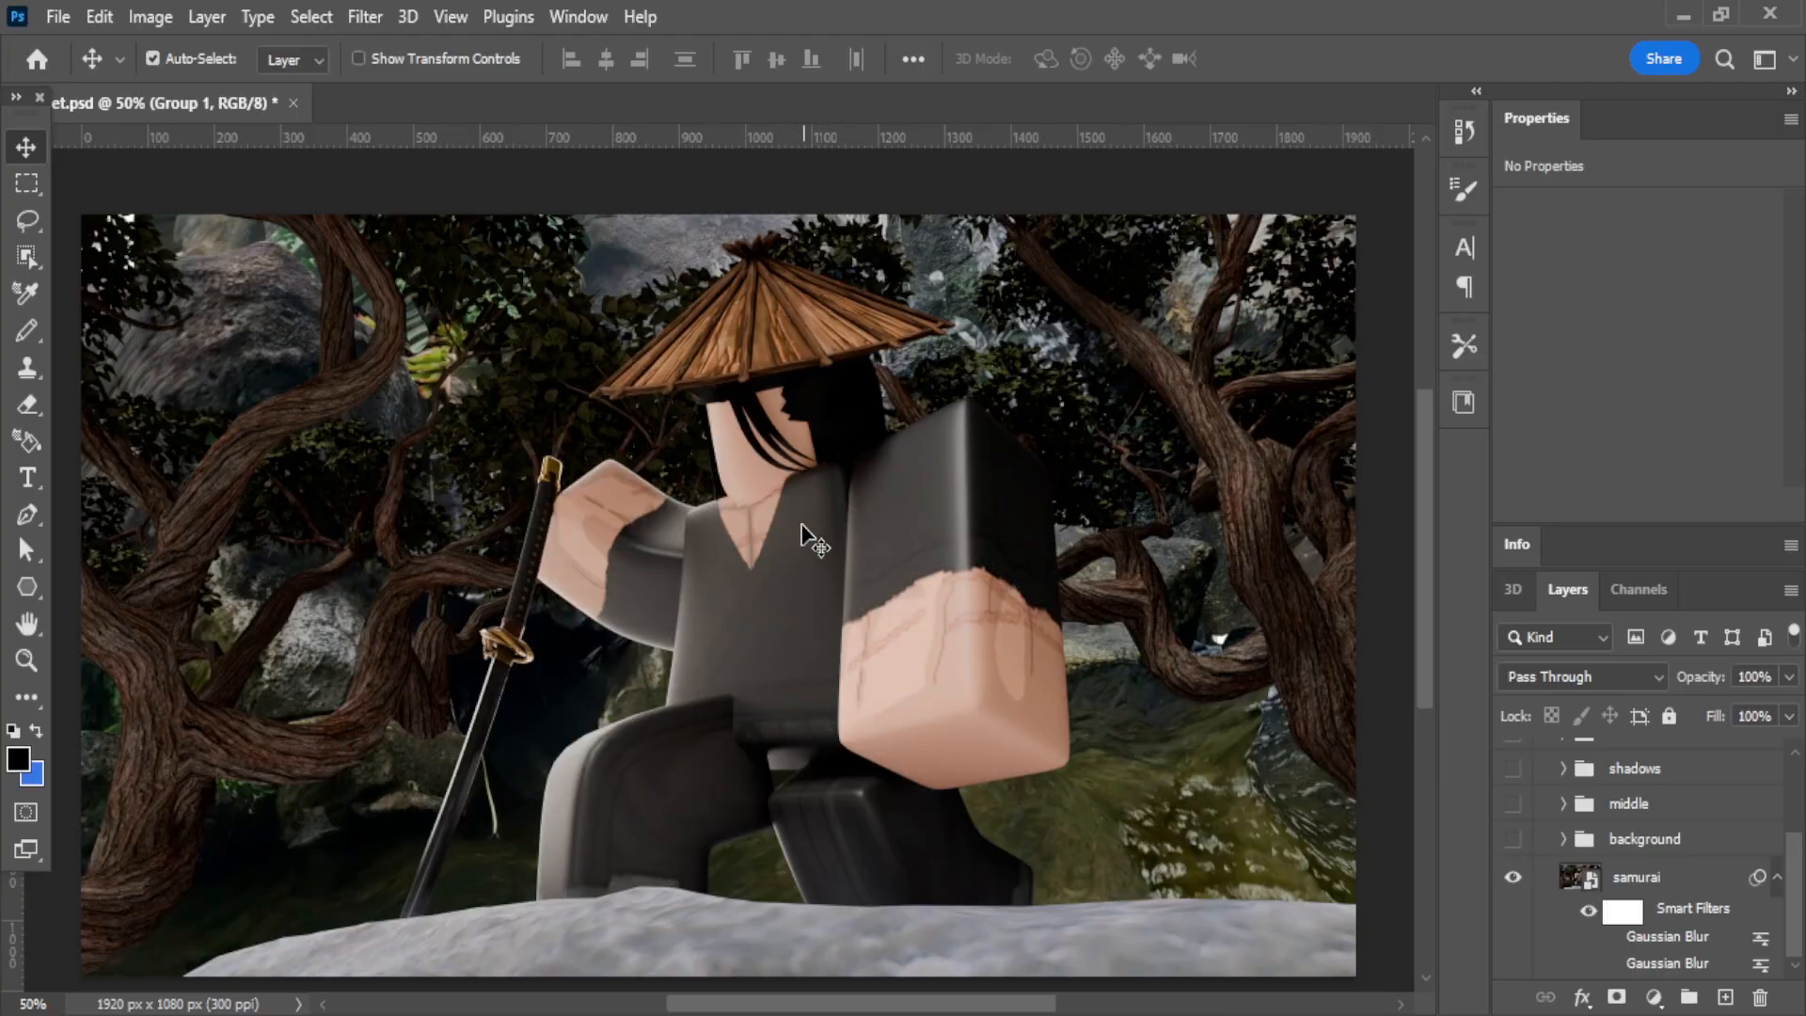
# Hide the samurai base layer and compare the middle folder with the shadows folder visible and hidden.
pyautogui.click(1513, 879)
pyautogui.scroll(2, 1512, 880)
pyautogui.click(1513, 882)
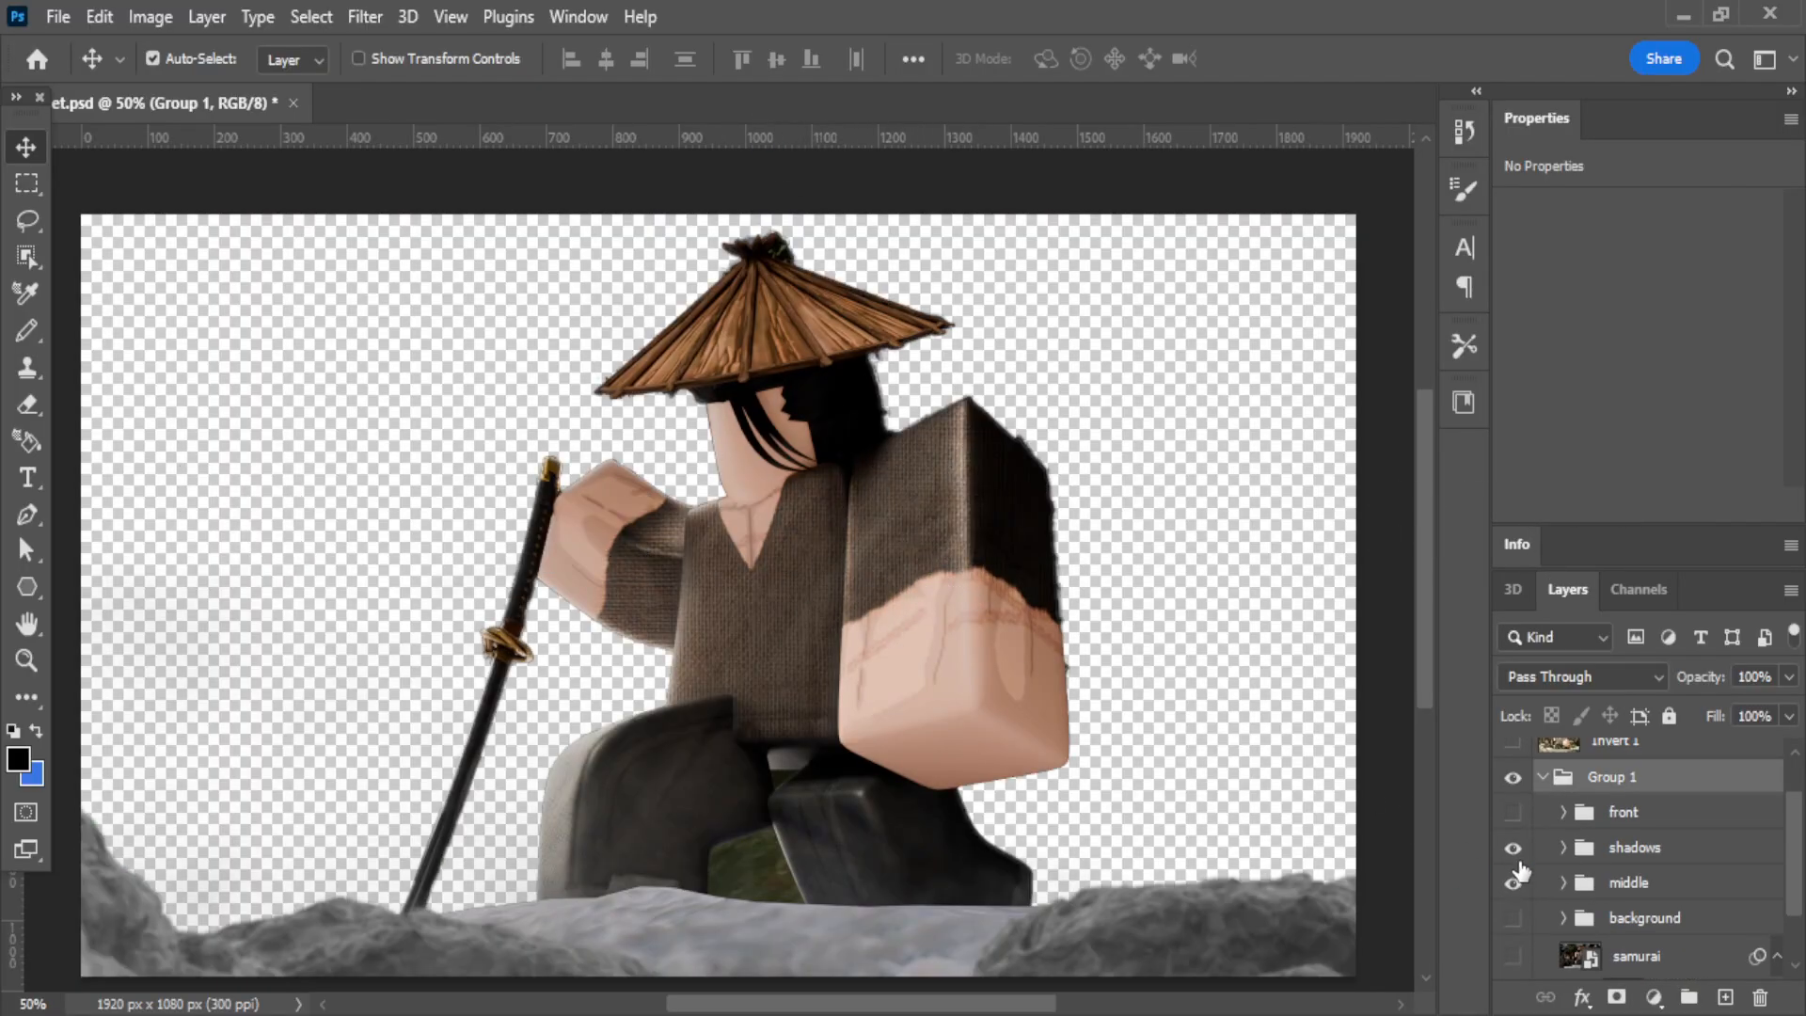
pyautogui.click(1514, 848)
pyautogui.click(1515, 851)
pyautogui.click(1513, 849)
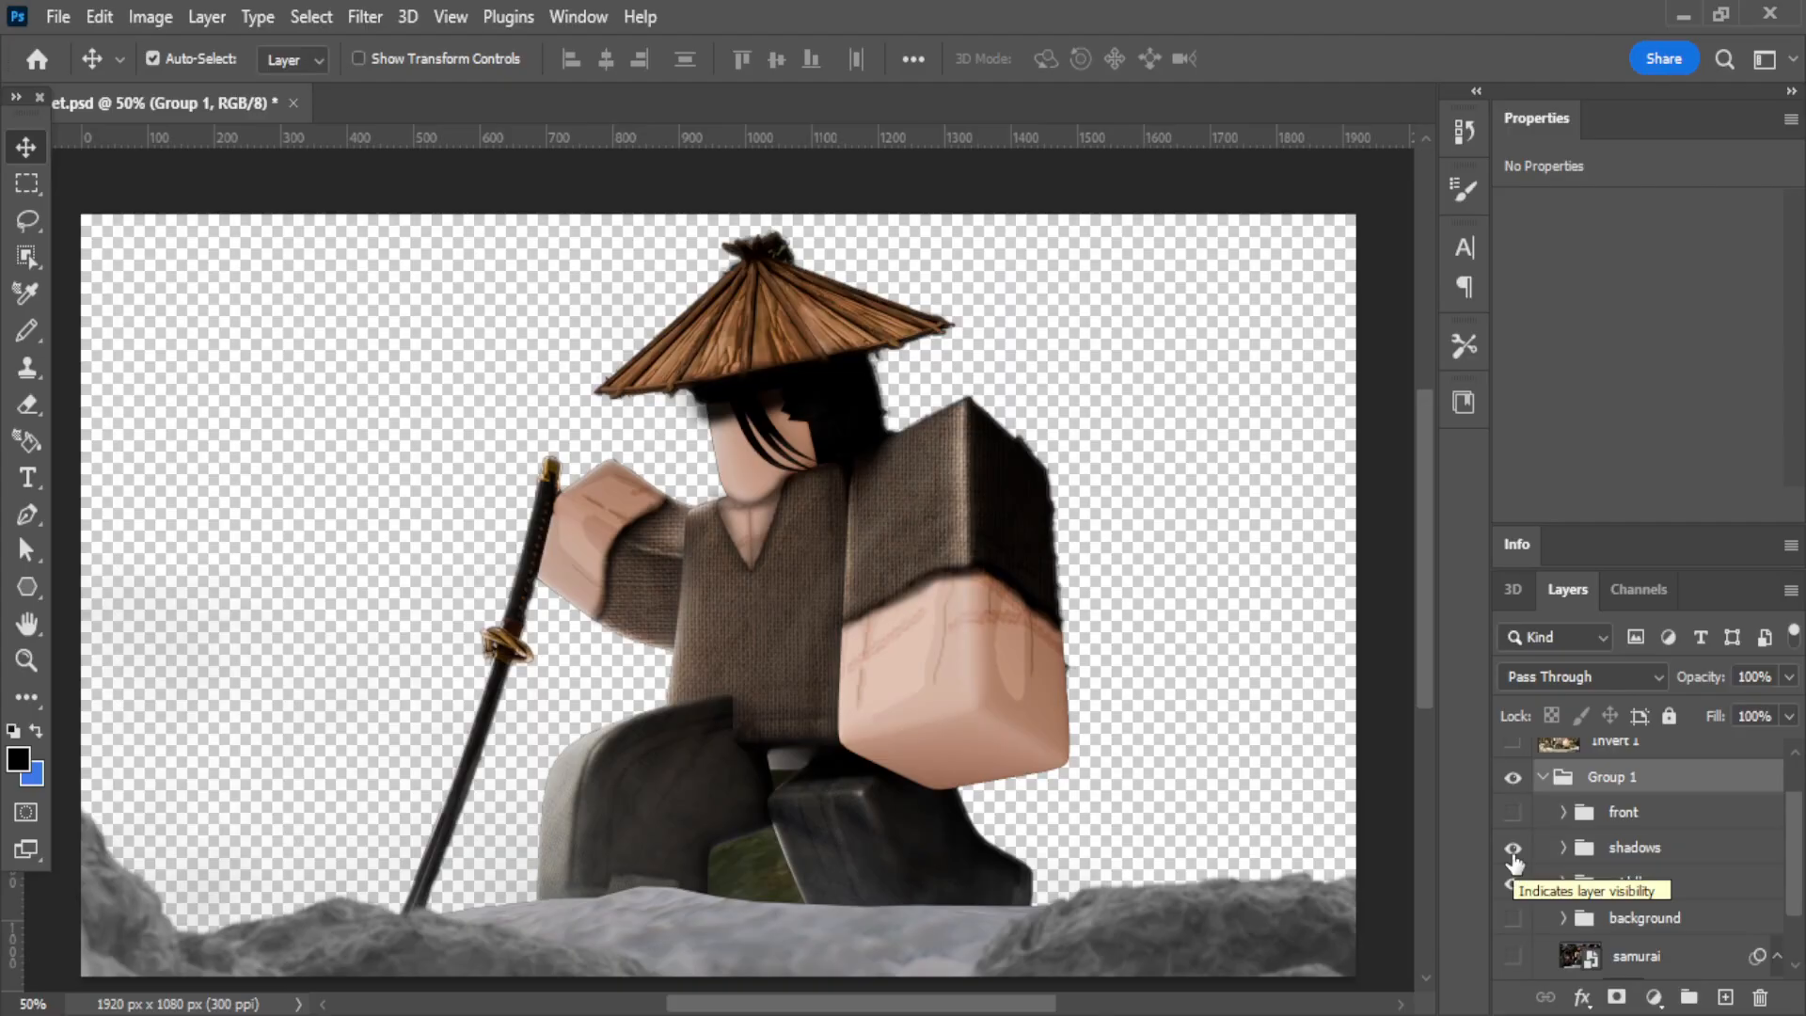
# Hide the middle folder and examine the shadows folder on its own by switching its visibility.
pyautogui.click(1513, 849)
pyautogui.click(1512, 856)
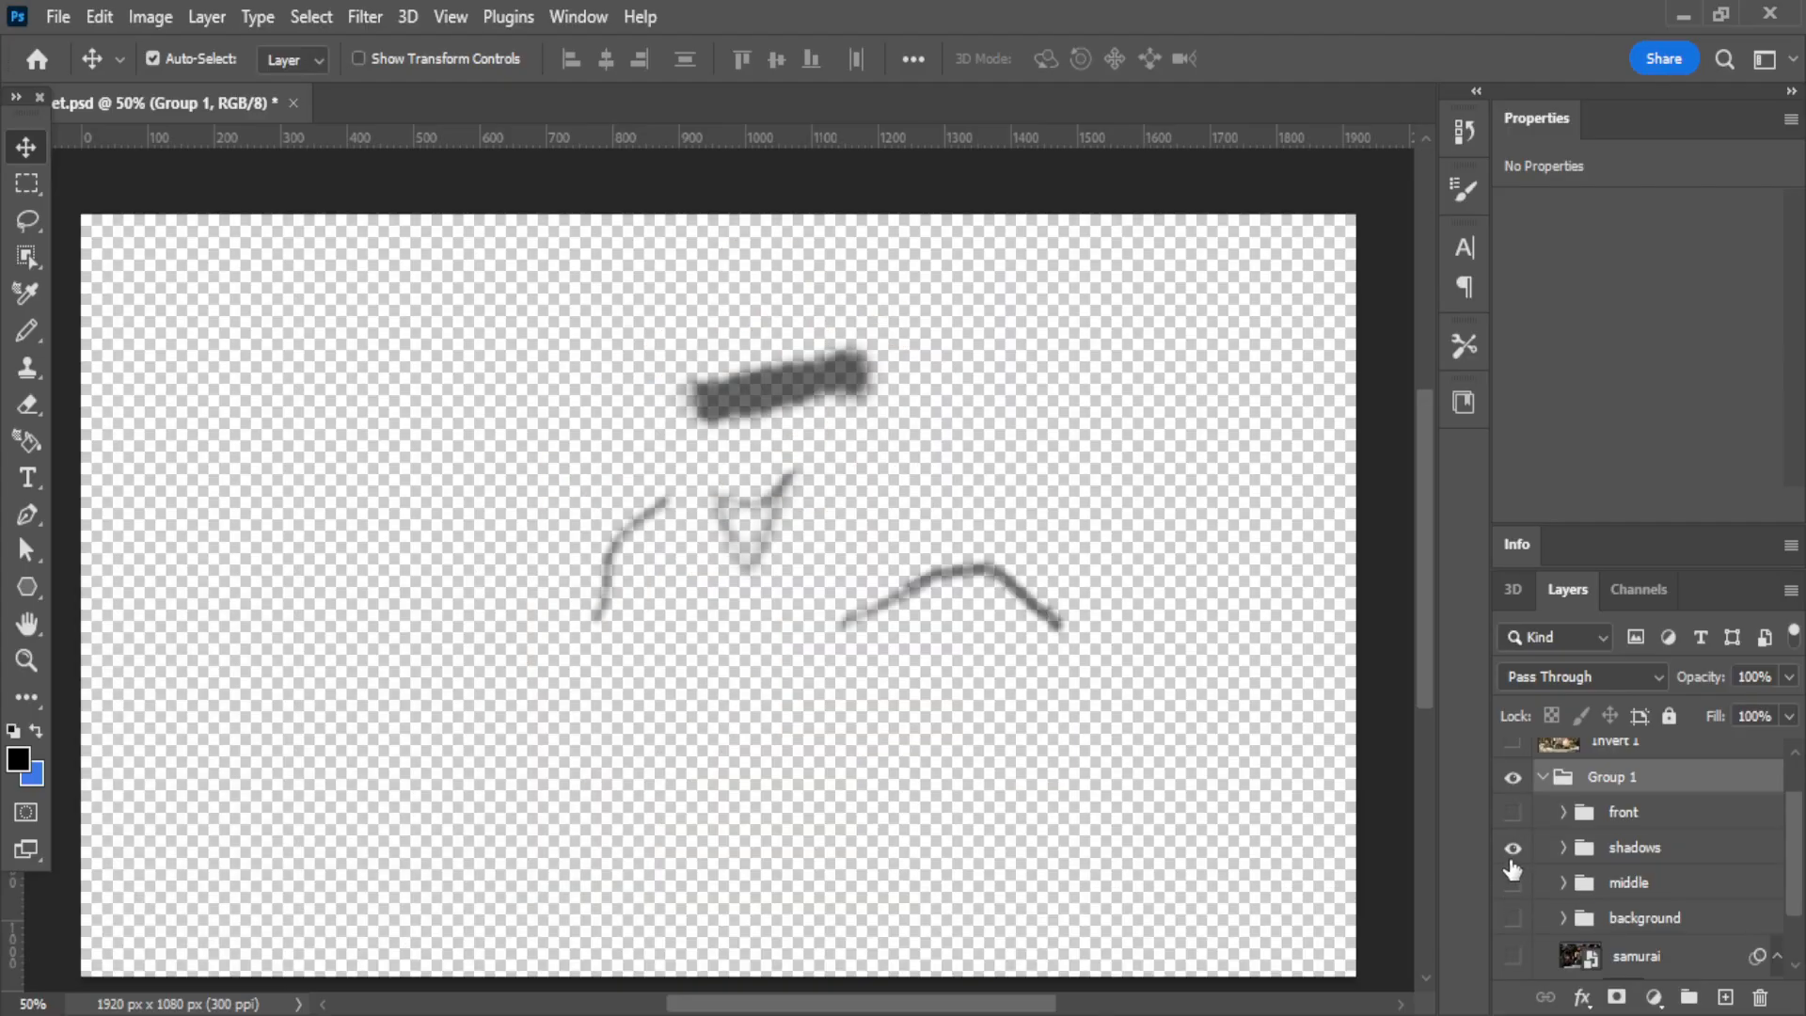
pyautogui.click(1511, 857)
pyautogui.click(1516, 856)
pyautogui.click(1517, 847)
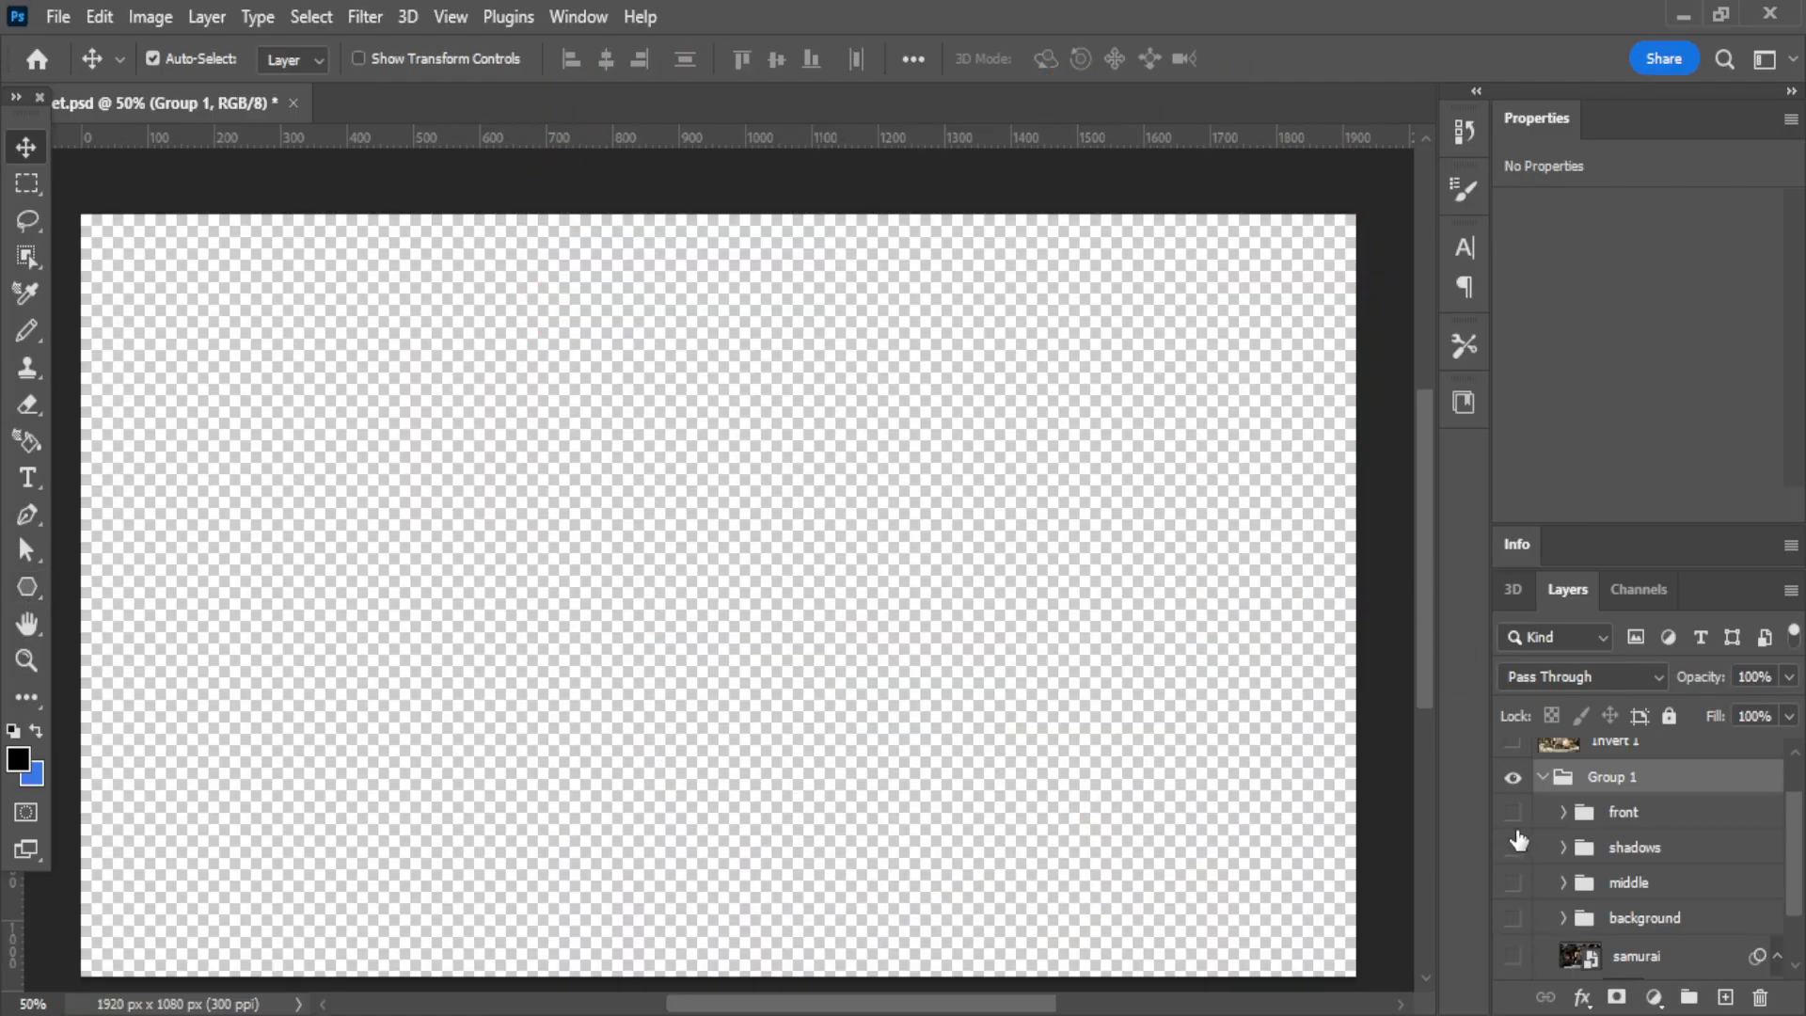
# Show the background folder and samurai layer, and switch Group 1's visibility off and on.
pyautogui.keyDown('alt'); pyautogui.click(1515, 848); pyautogui.keyUp('alt')
pyautogui.click(1515, 848)
pyautogui.click(1512, 812)
pyautogui.click(1511, 779)
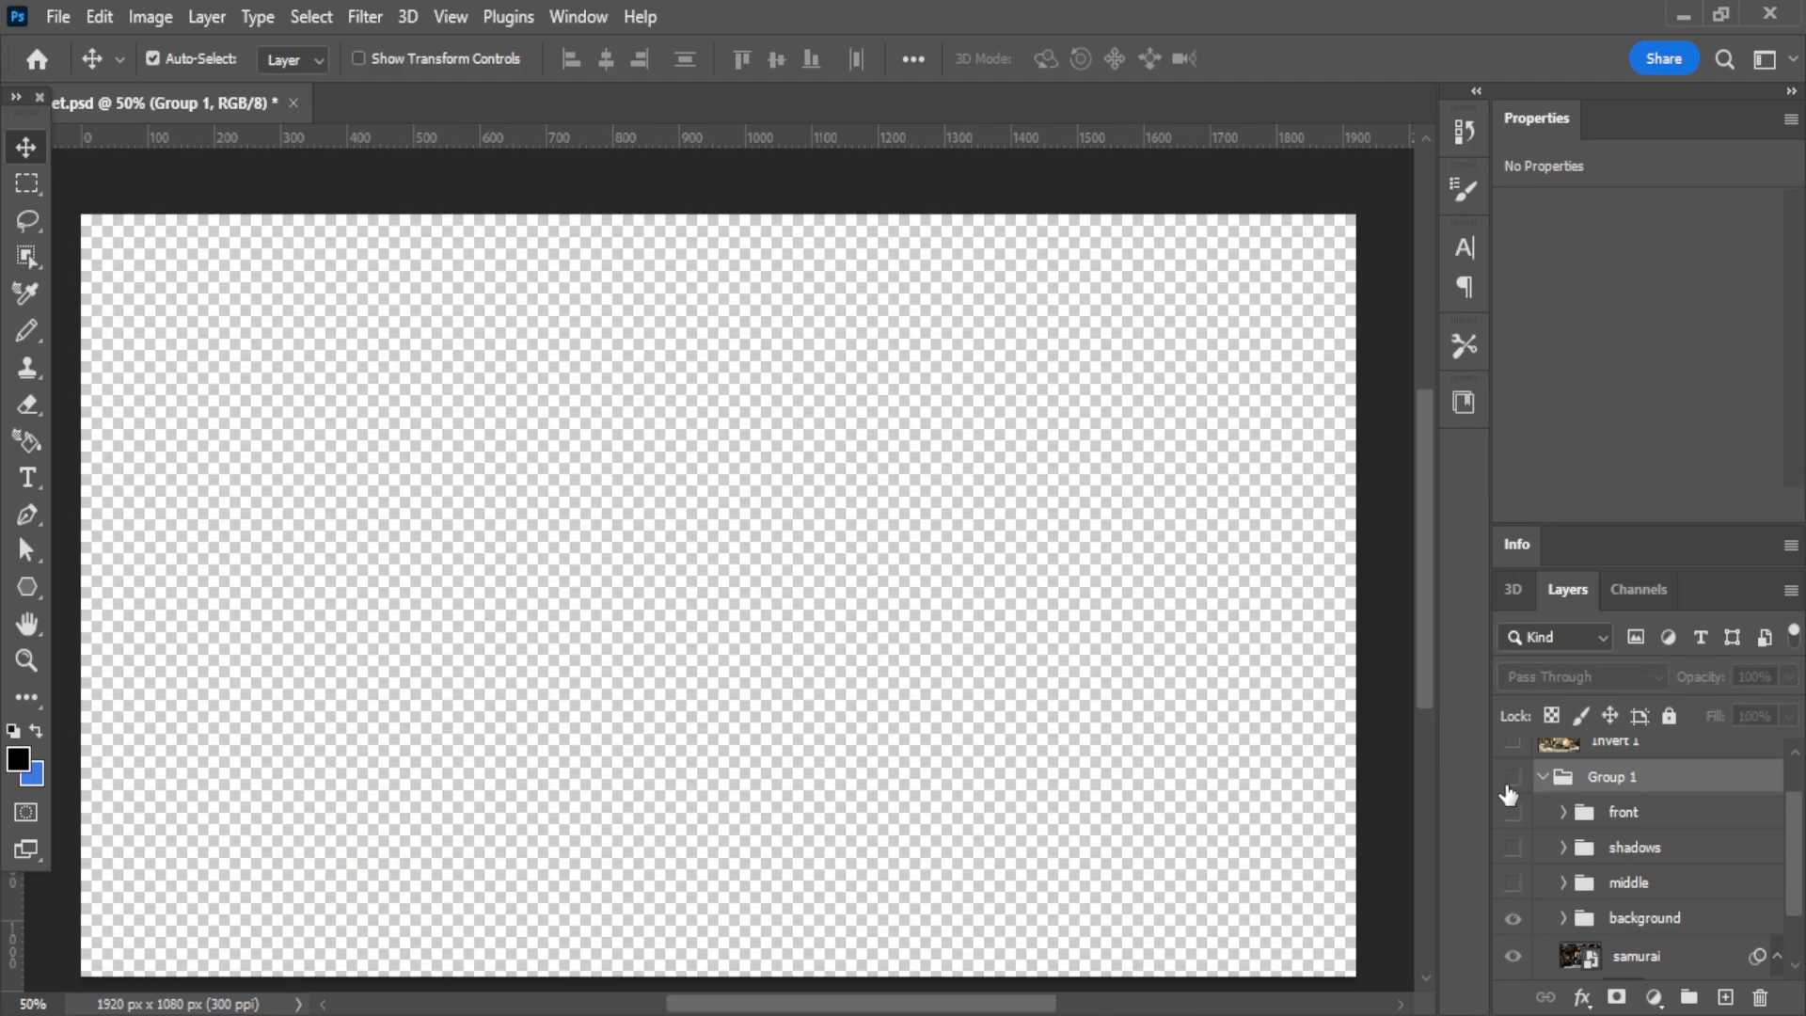
pyautogui.click(1511, 780)
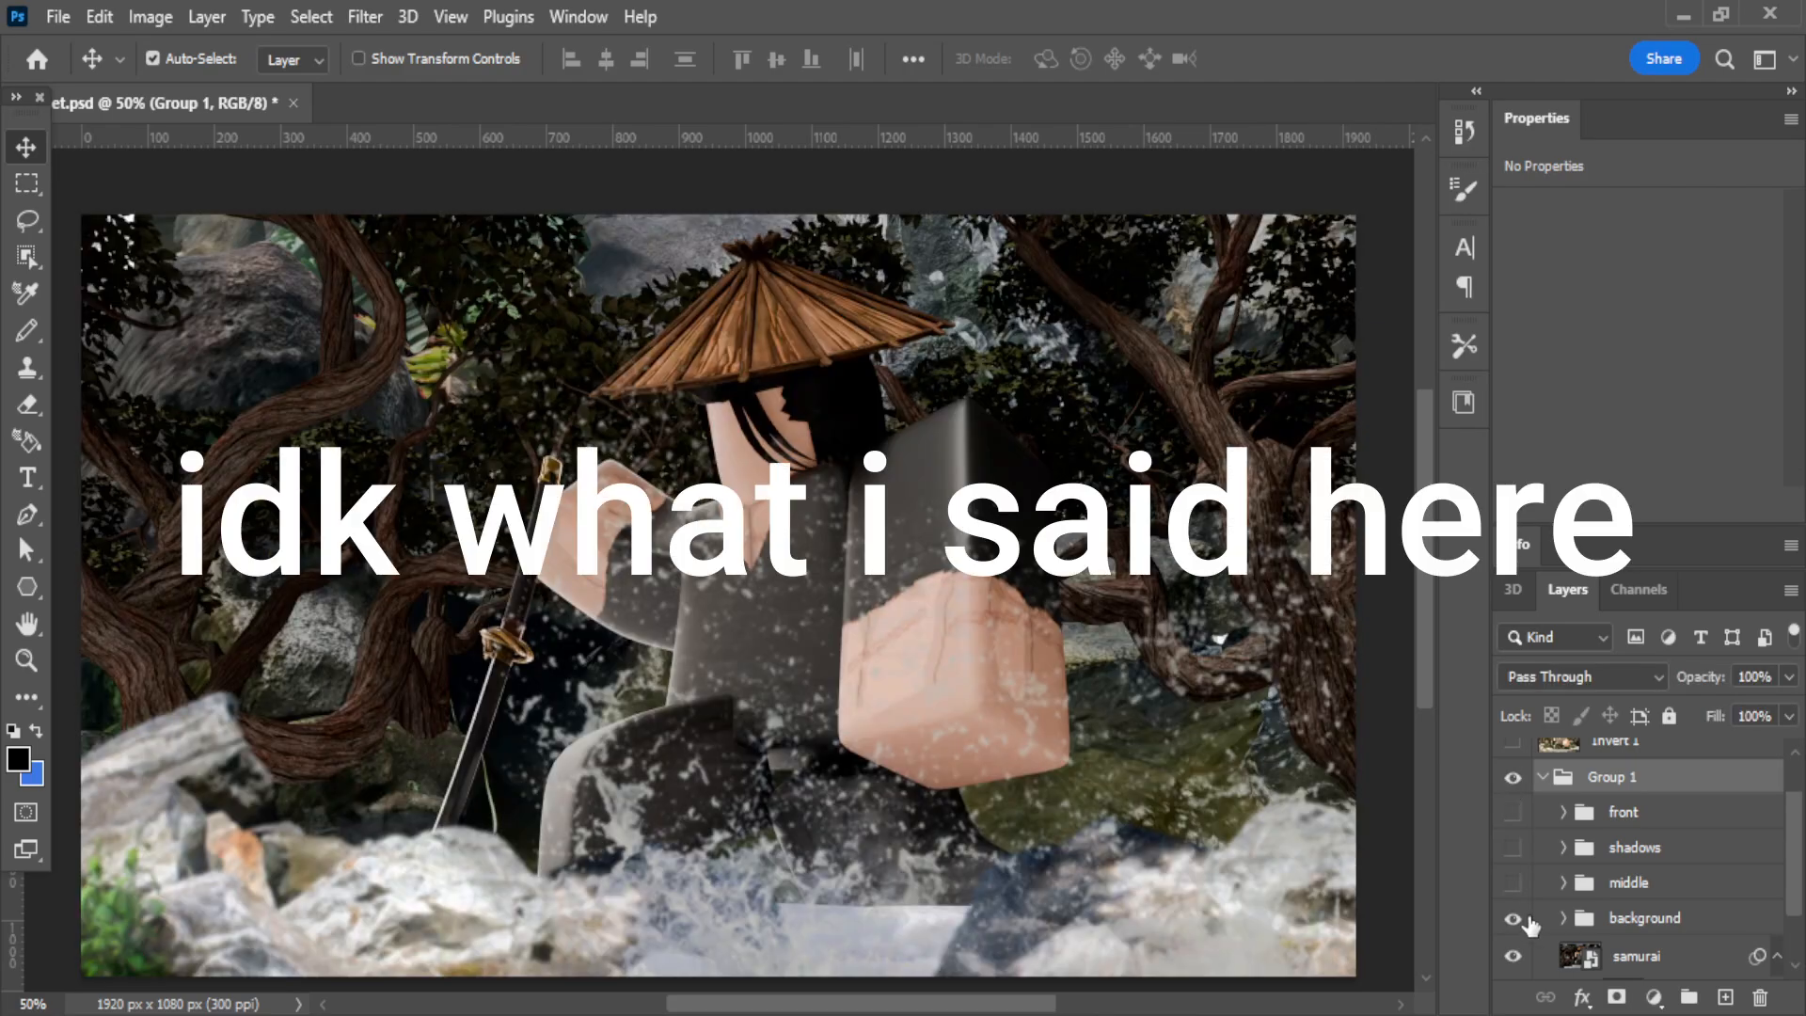
# Expand the background folder and hide its water splash and rock layers in turn to examine what each contributes.
pyautogui.click(1638, 924)
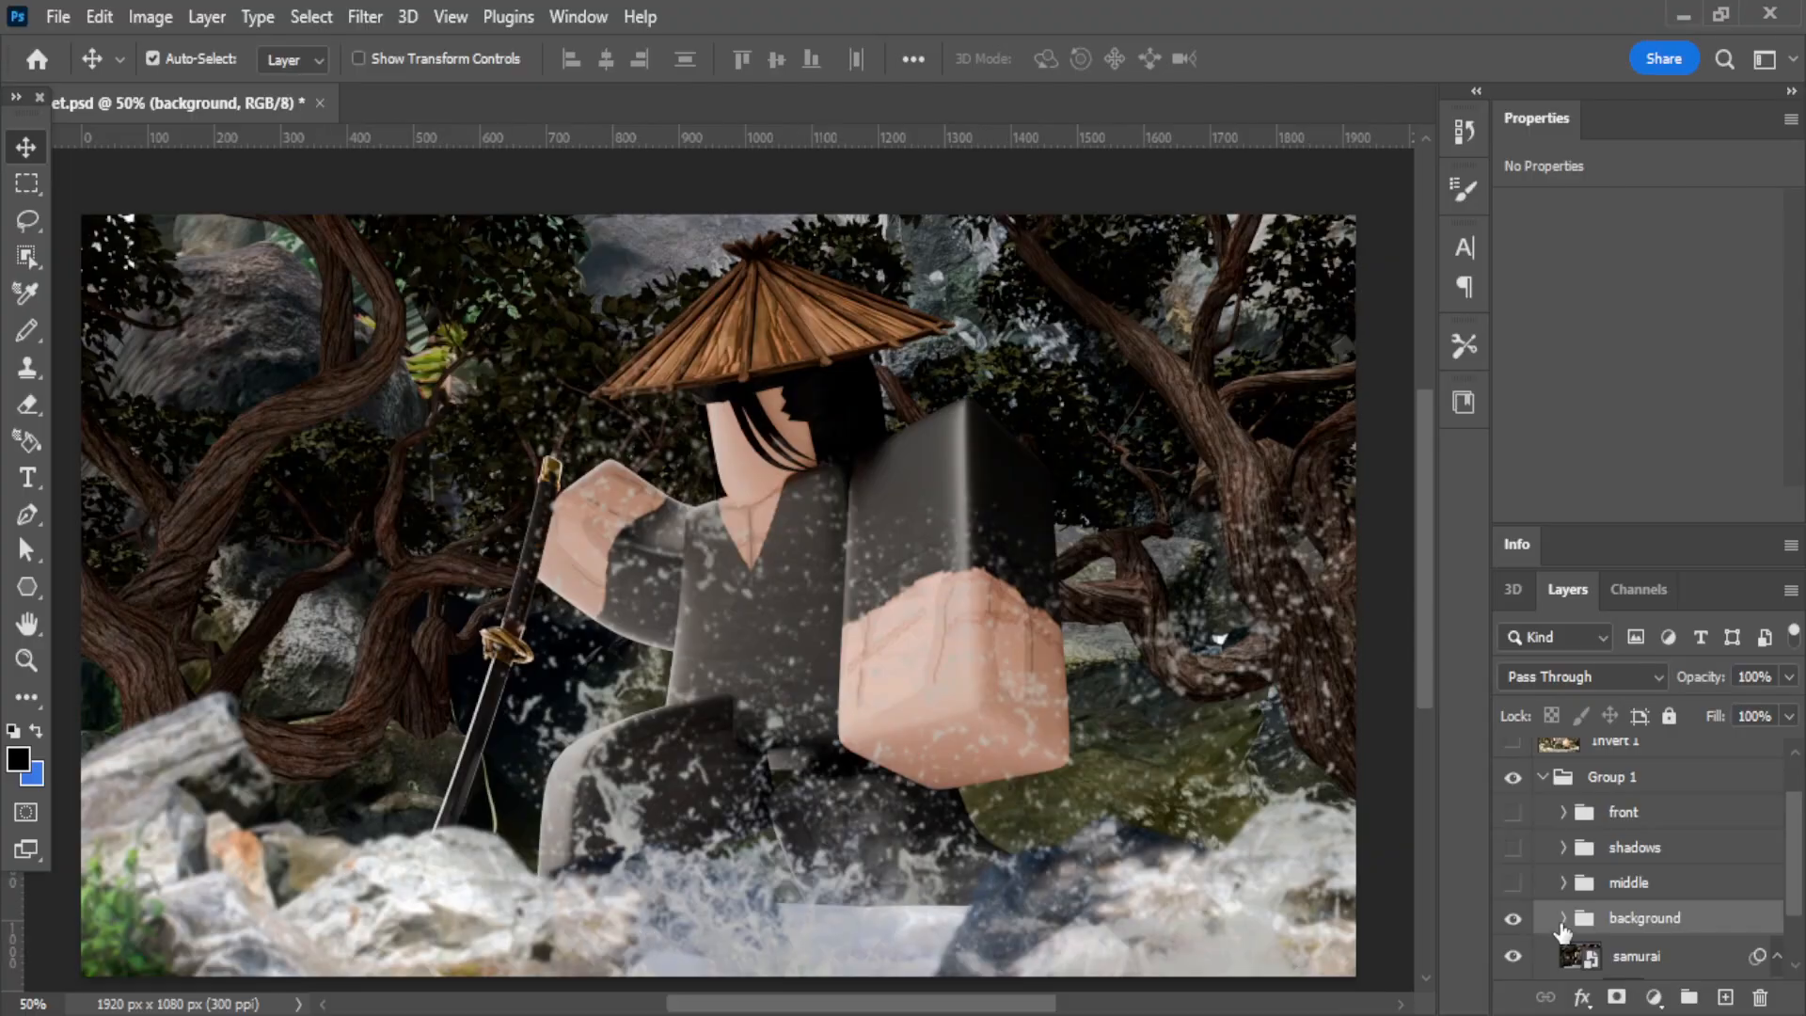
pyautogui.click(1563, 917)
pyautogui.scroll(-2, 1552, 889)
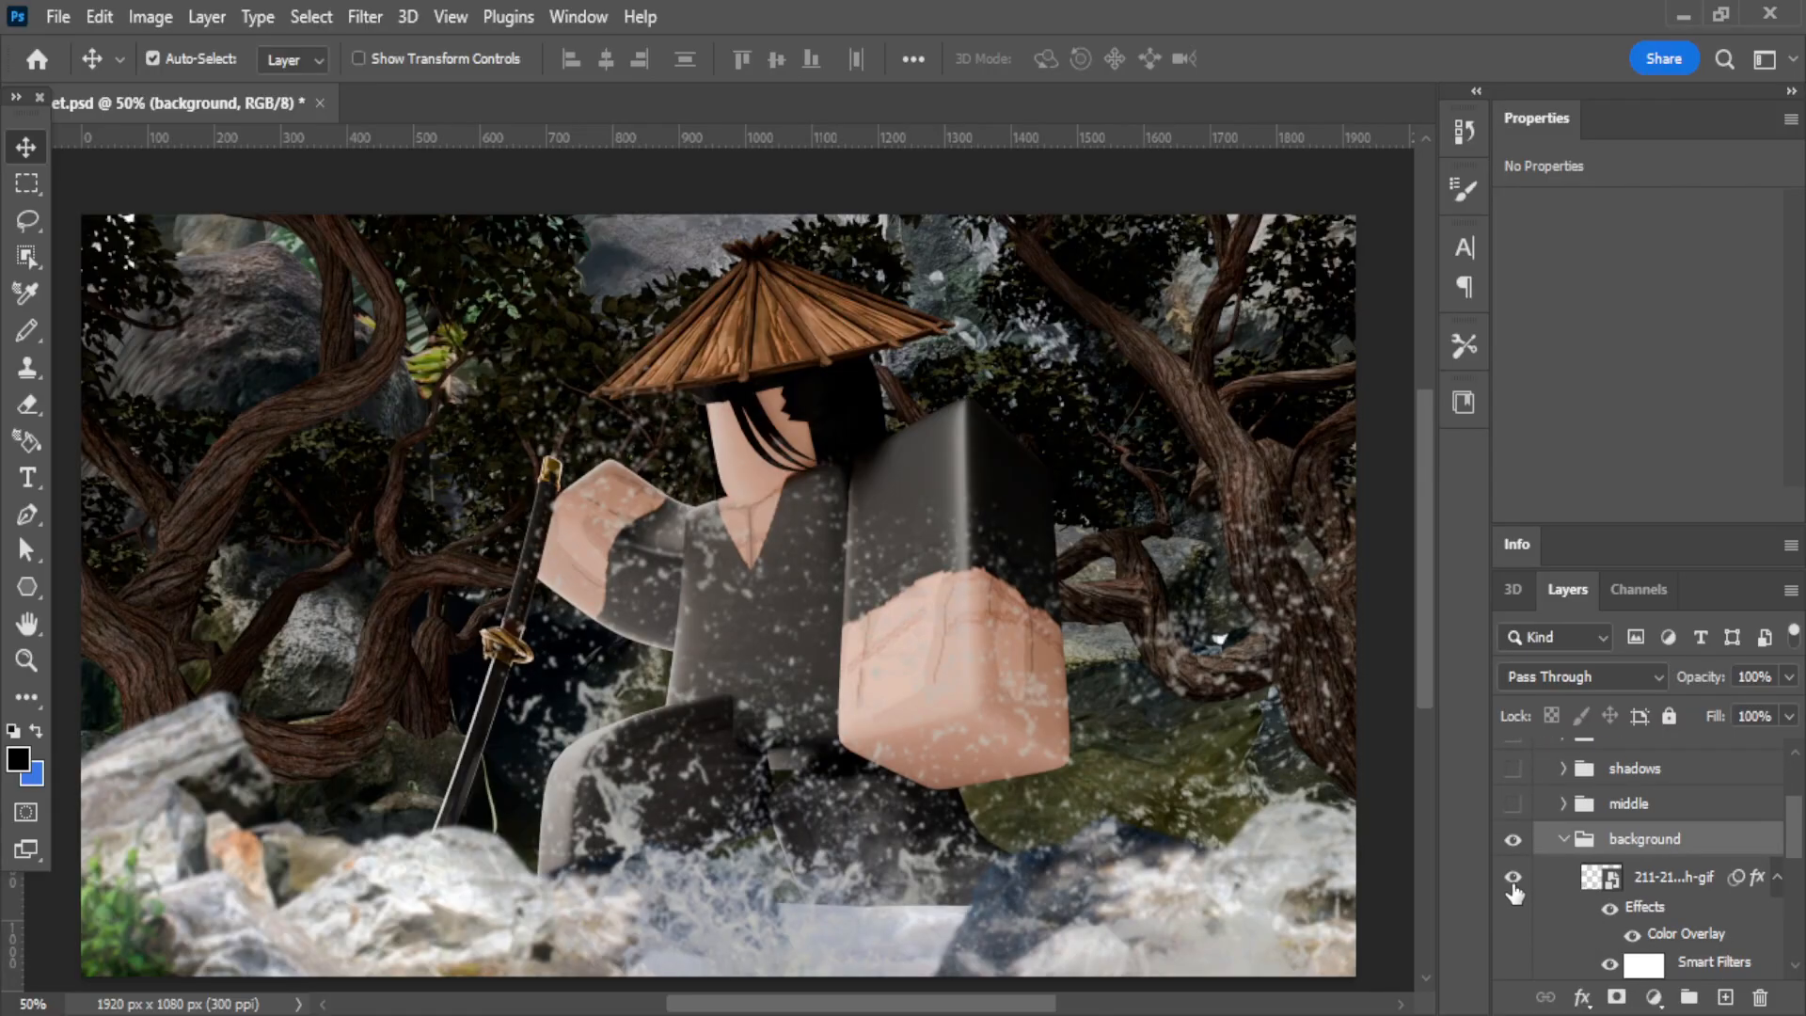
pyautogui.click(1514, 878)
pyautogui.scroll(-2, 1510, 941)
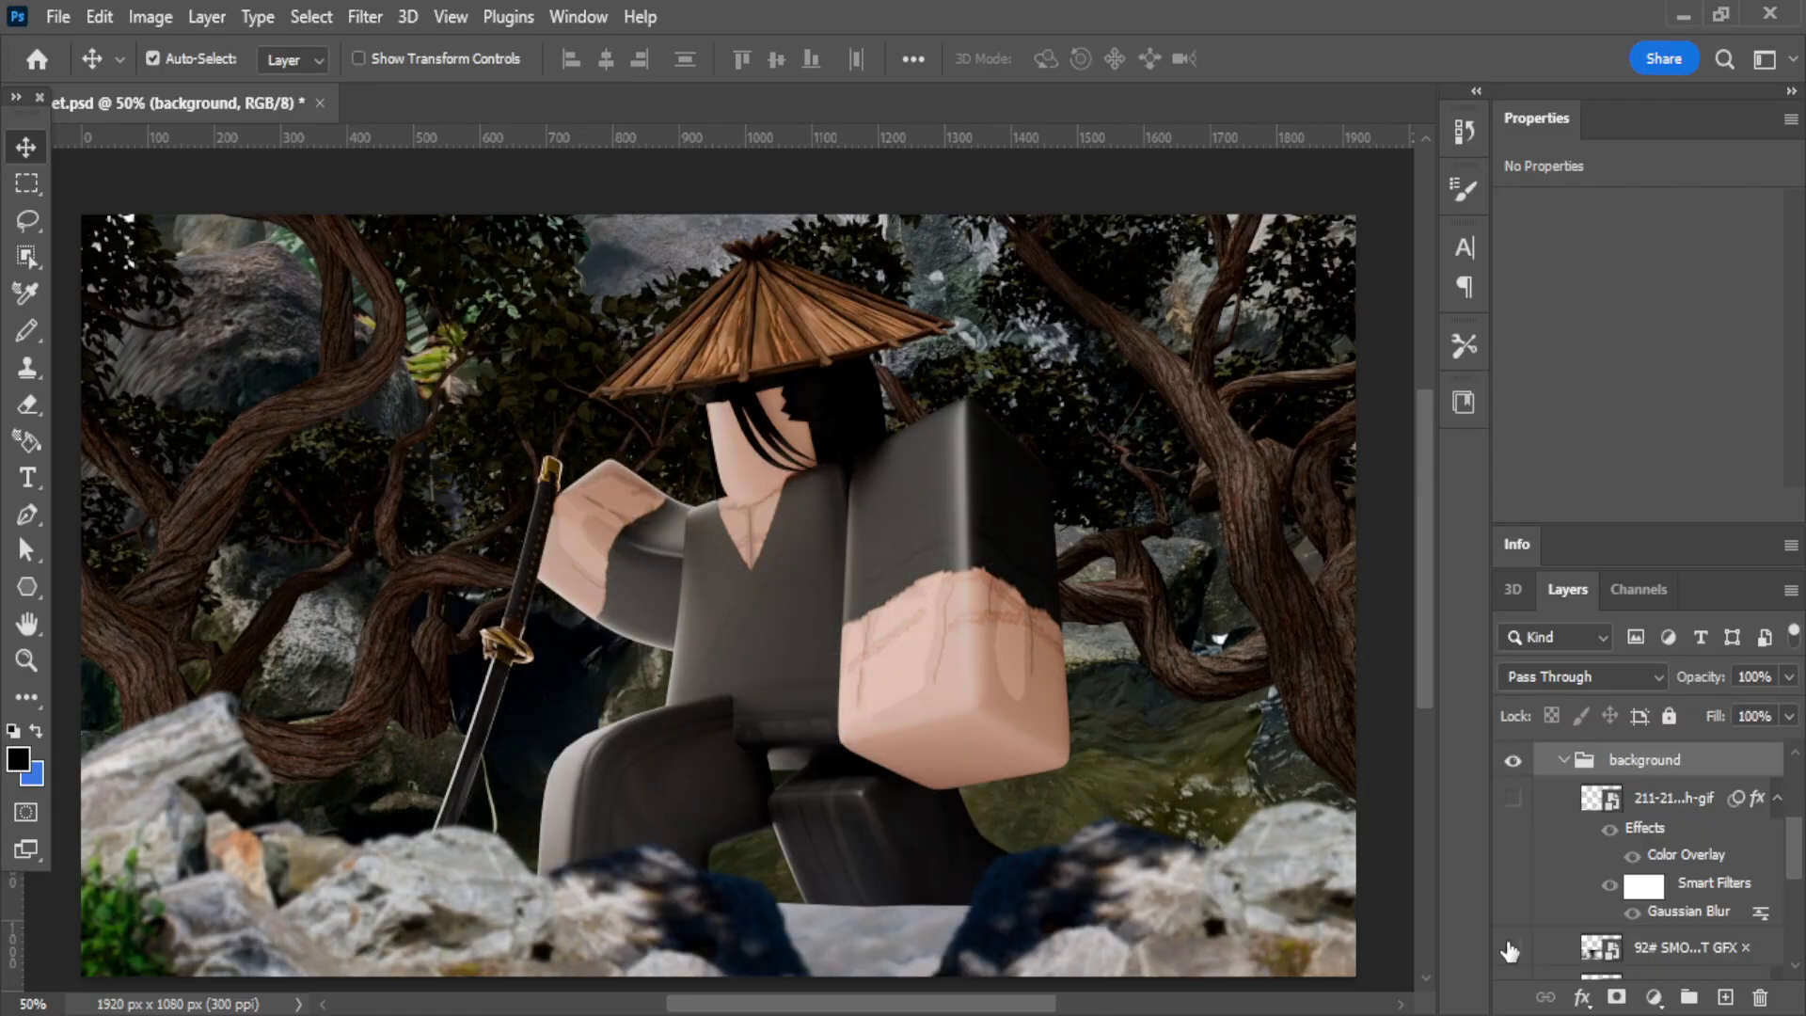
pyautogui.scroll(-2, 1537, 945)
pyautogui.click(1514, 875)
pyautogui.scroll(-2, 1514, 882)
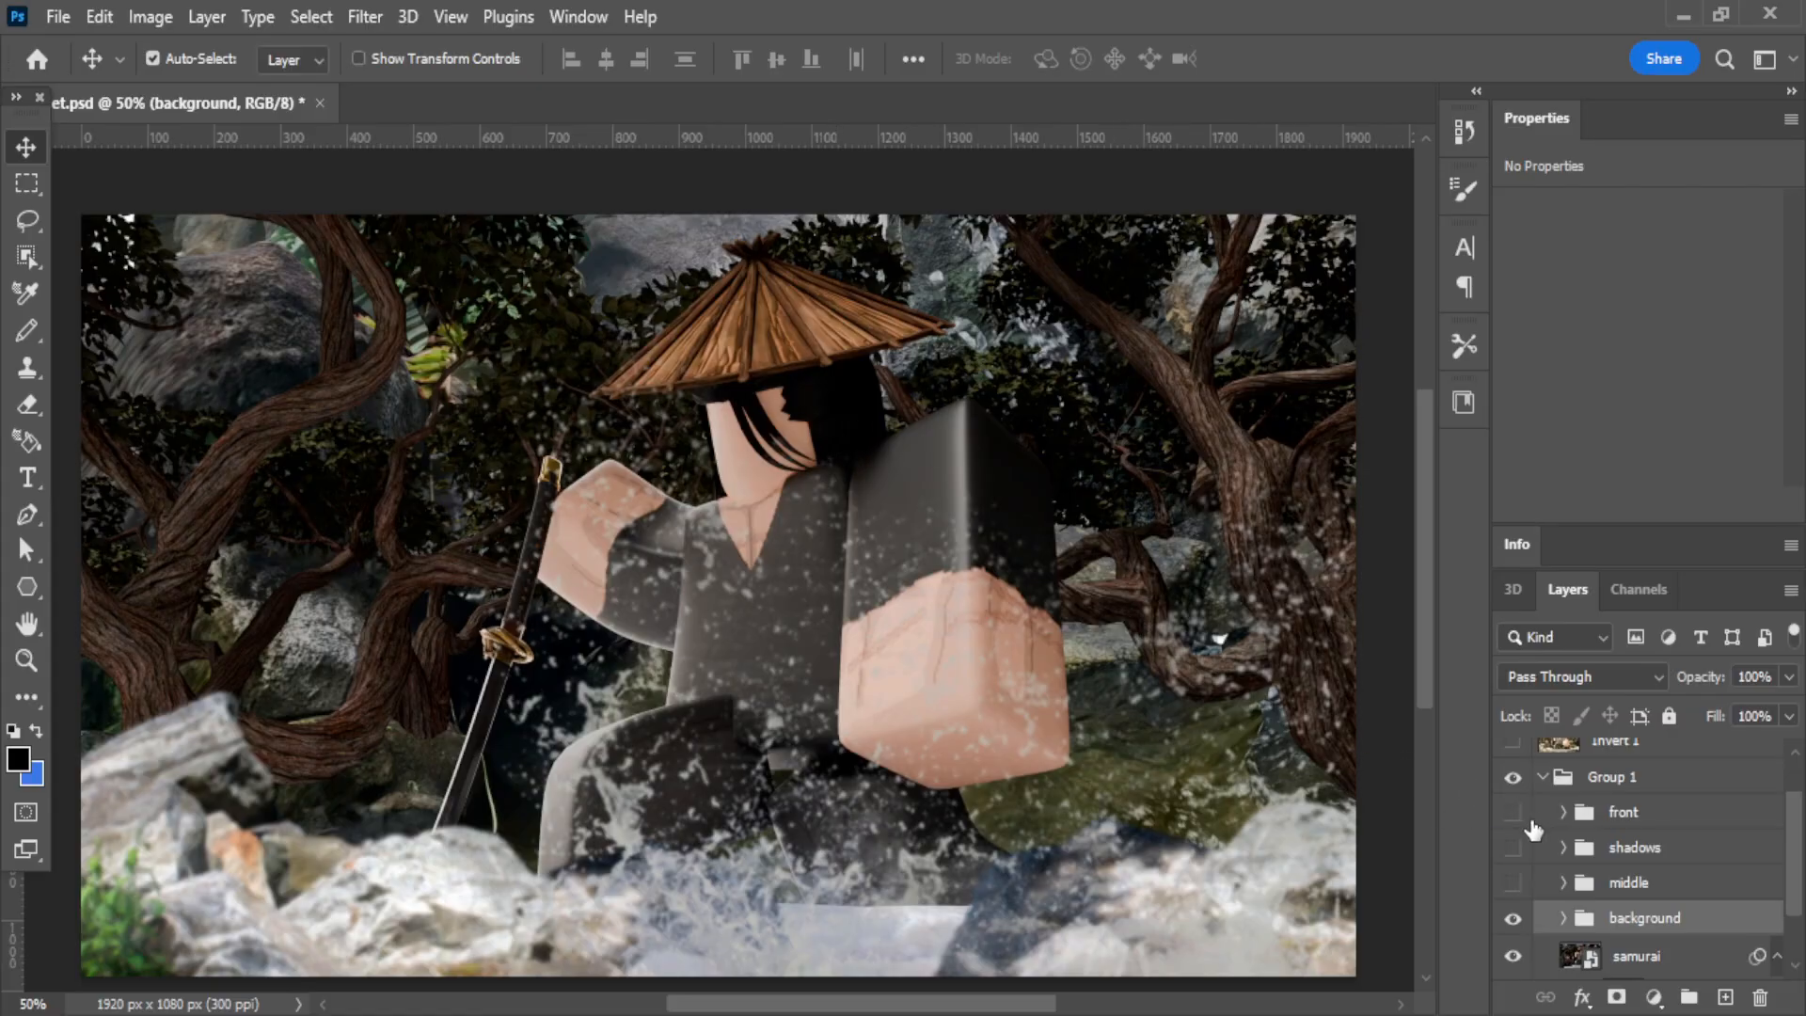
# Show only the middle folder's contents by hiding the background folder and the samurai base layer.
pyautogui.moveTo(1513, 811); pyautogui.dragTo(1513, 882)
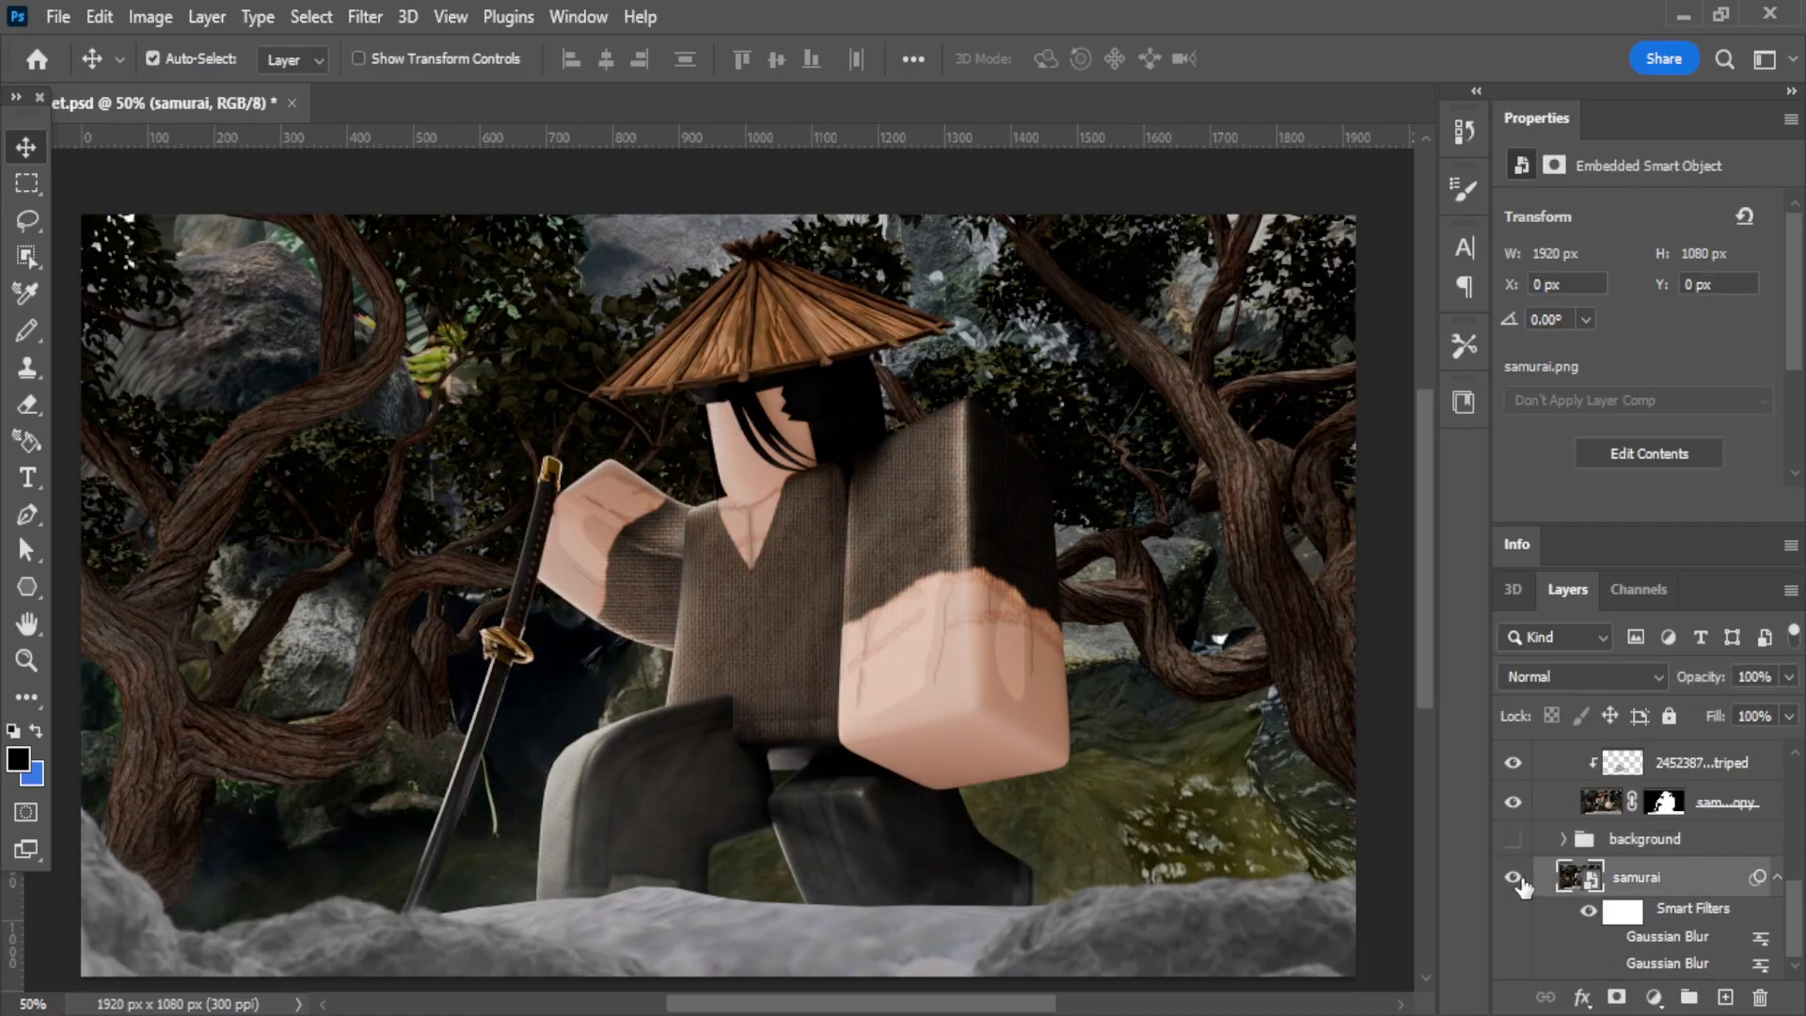
pyautogui.click(1512, 878)
pyautogui.scroll(2, 1599, 889)
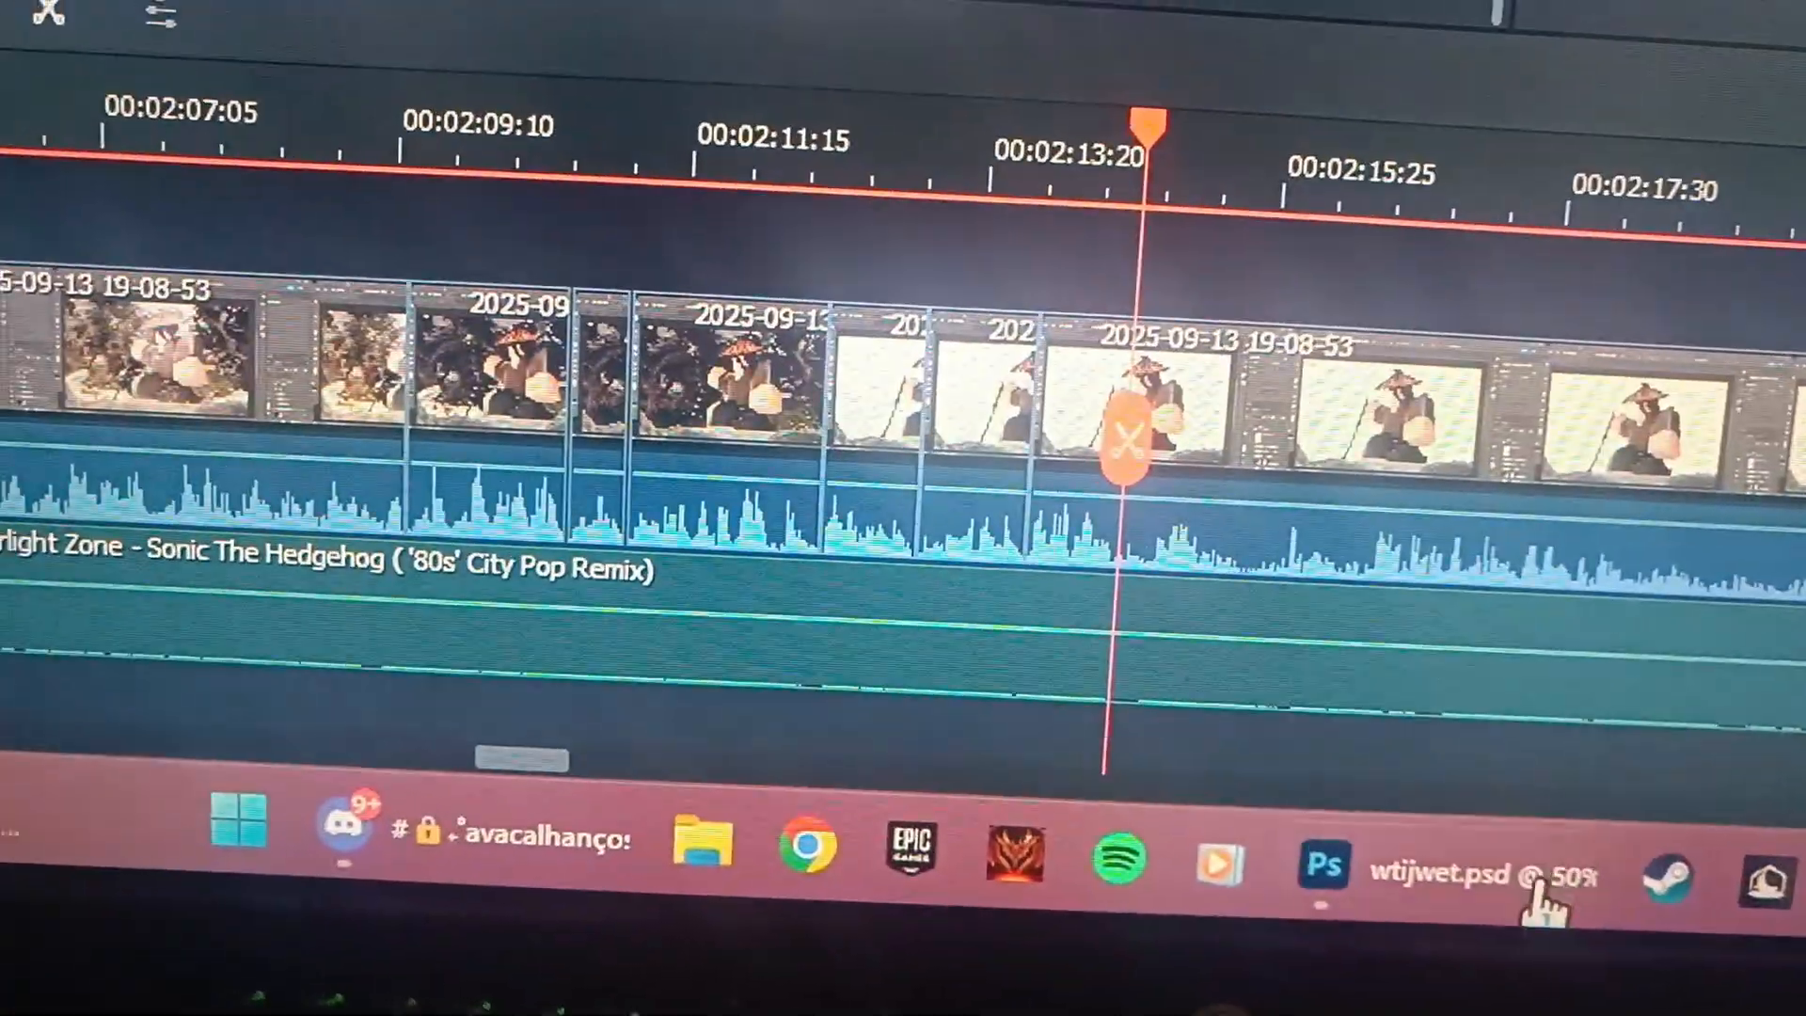
# Select the samurai figure on the samurai layer with the Quick Selection tool.
pyautogui.click(1536, 884)
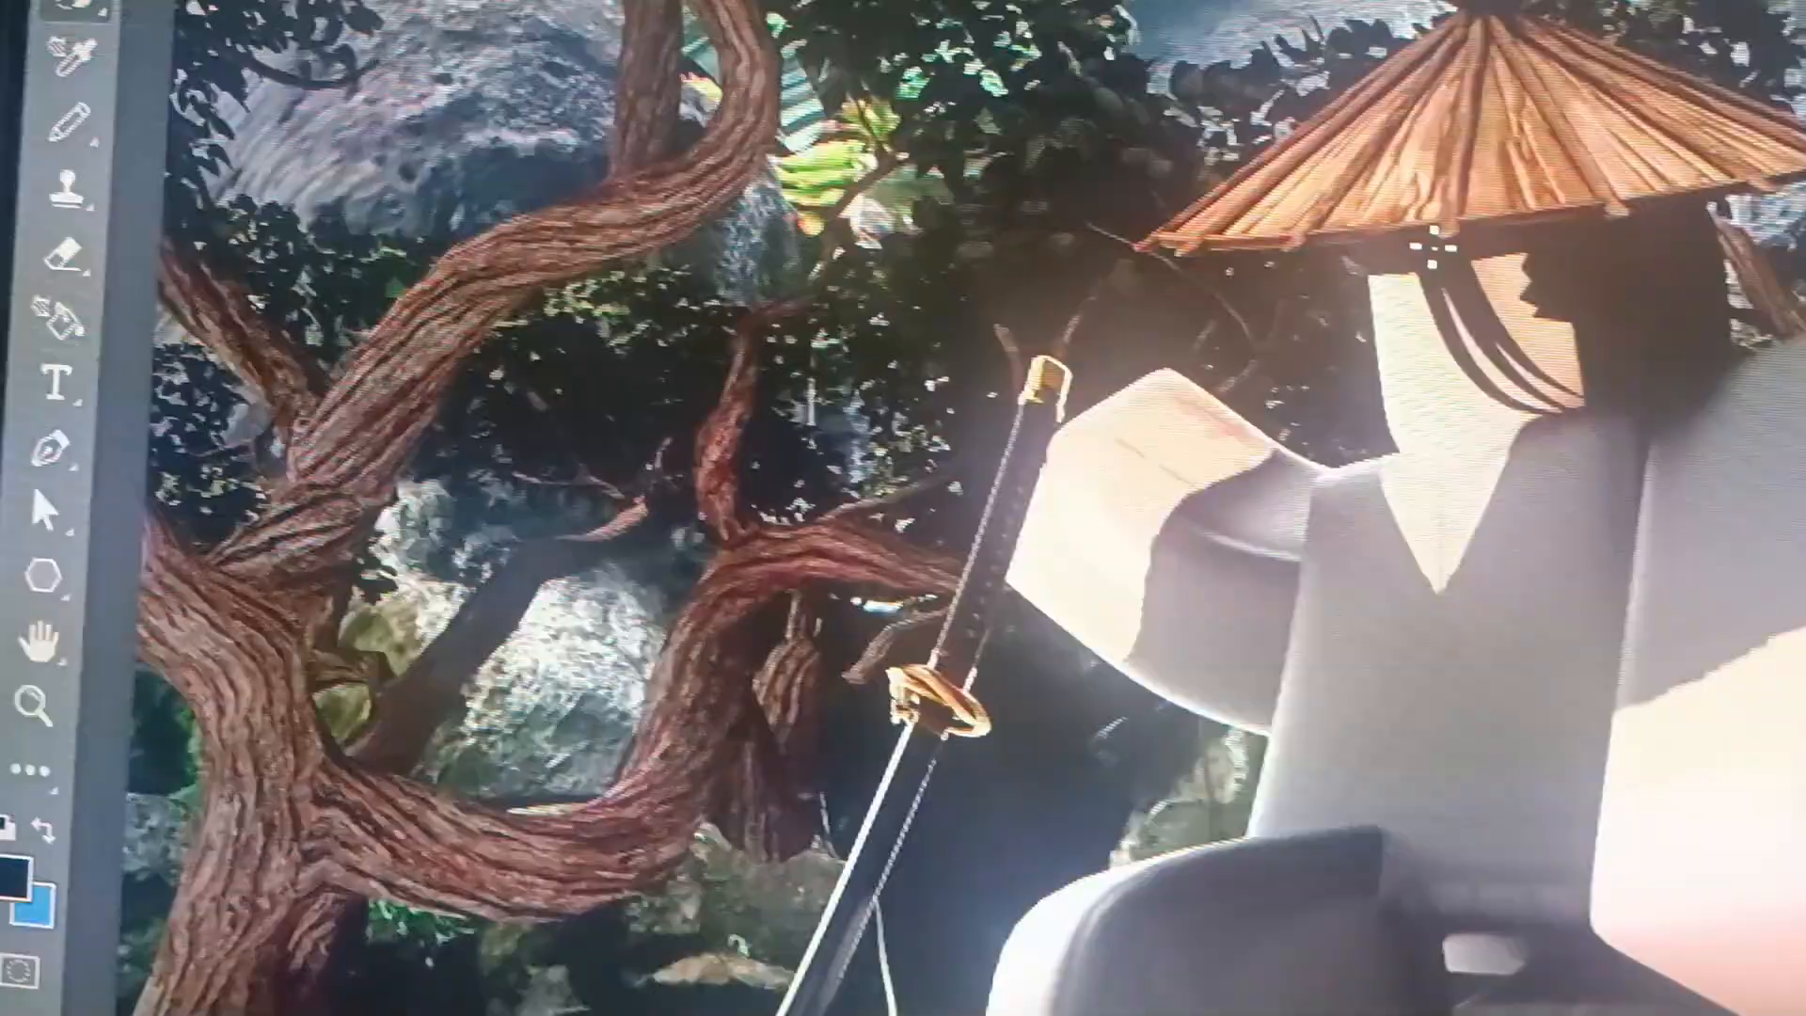
pyautogui.moveTo(1432, 246)
pyautogui.mouseDown()
pyautogui.moveTo(1411, 405)
pyautogui.moveTo(1317, 606)
pyautogui.moveTo(1026, 569)
pyautogui.moveTo(1034, 581)
pyautogui.mouseUp()
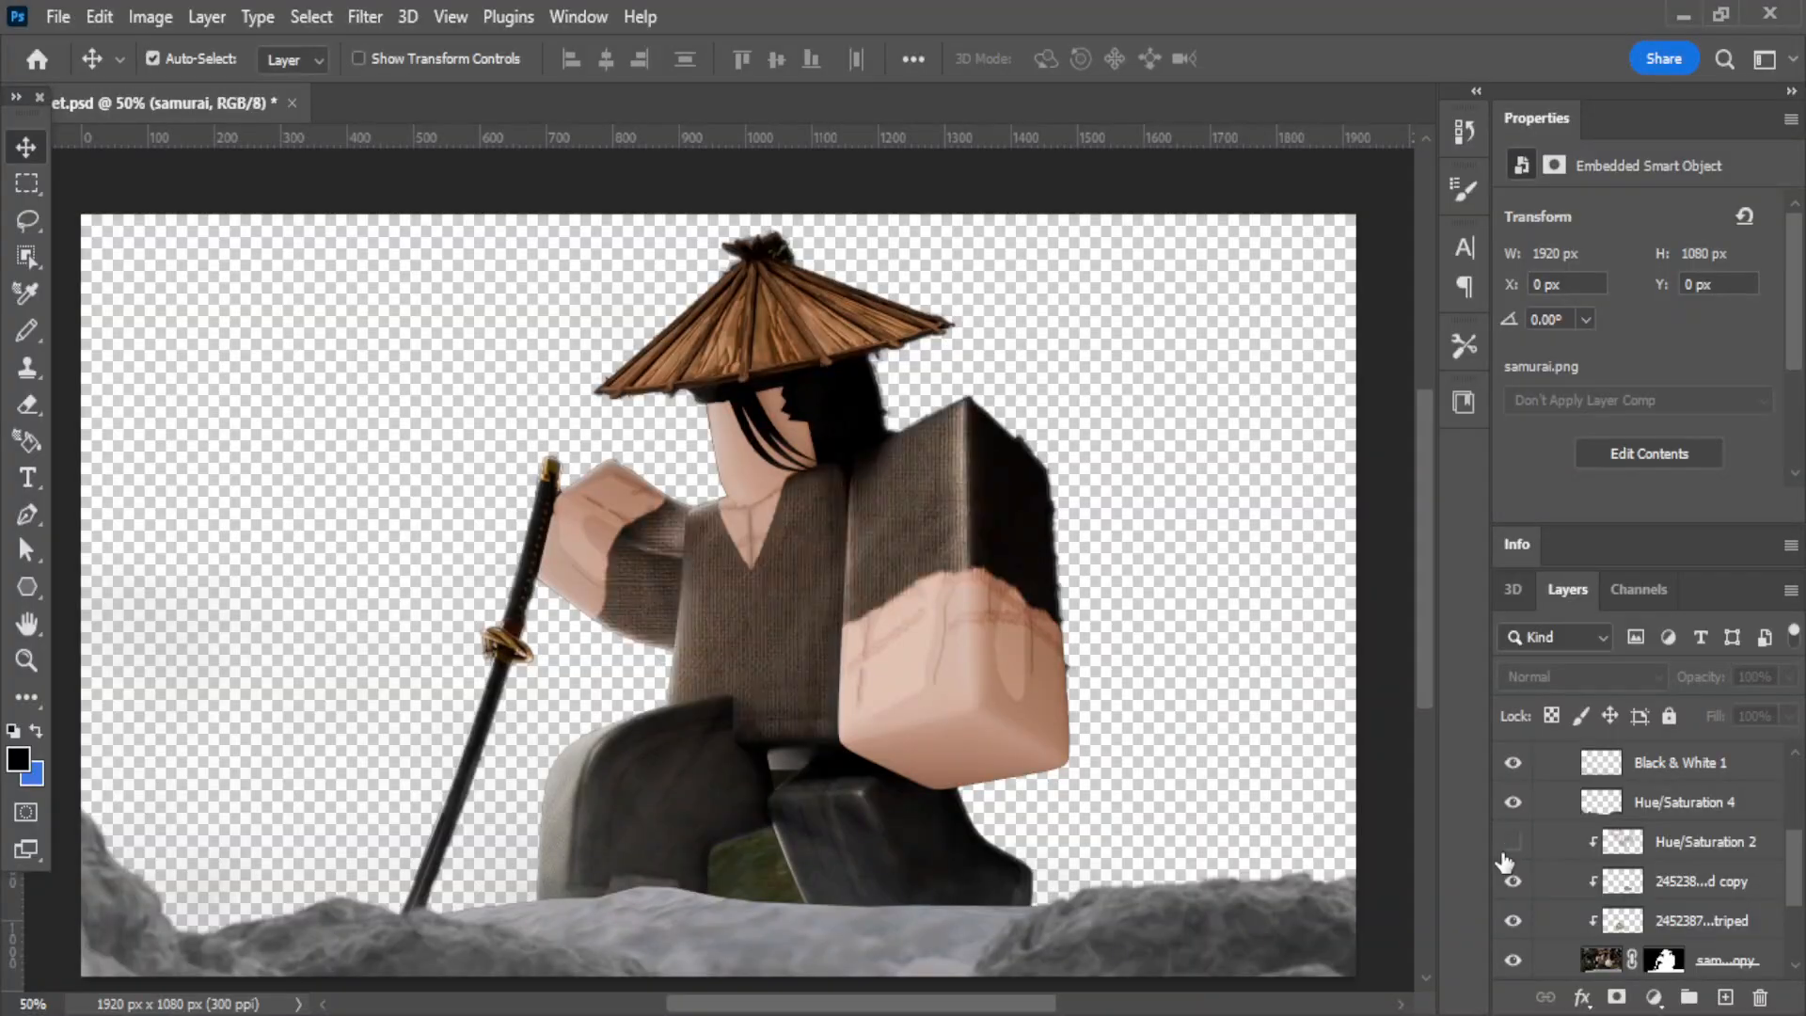
pyautogui.click(1509, 847)
# Hide the striped denim texture layer, its copy and Hue/Saturation 2, and examine the samurai cutout's edges and the gap between the legs.
pyautogui.click(1512, 921)
pyautogui.moveTo(1512, 923); pyautogui.dragTo(1513, 840)
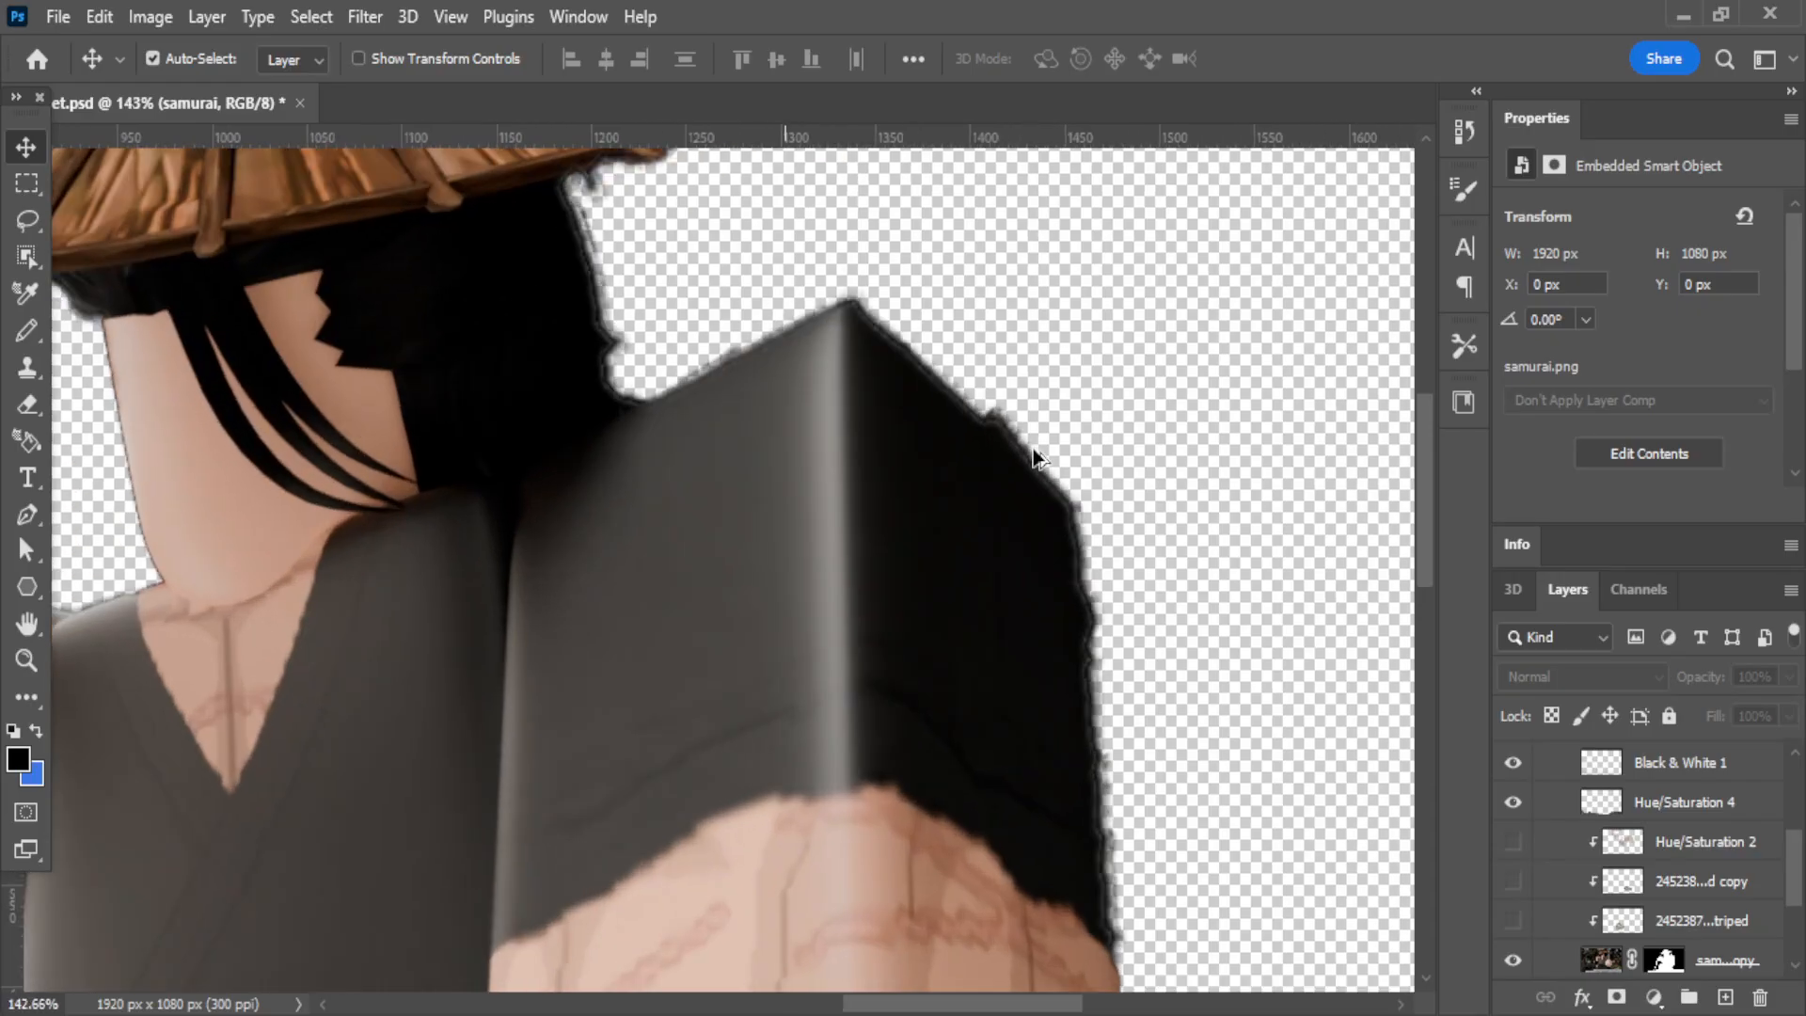
pyautogui.scroll(2, 806, 342)
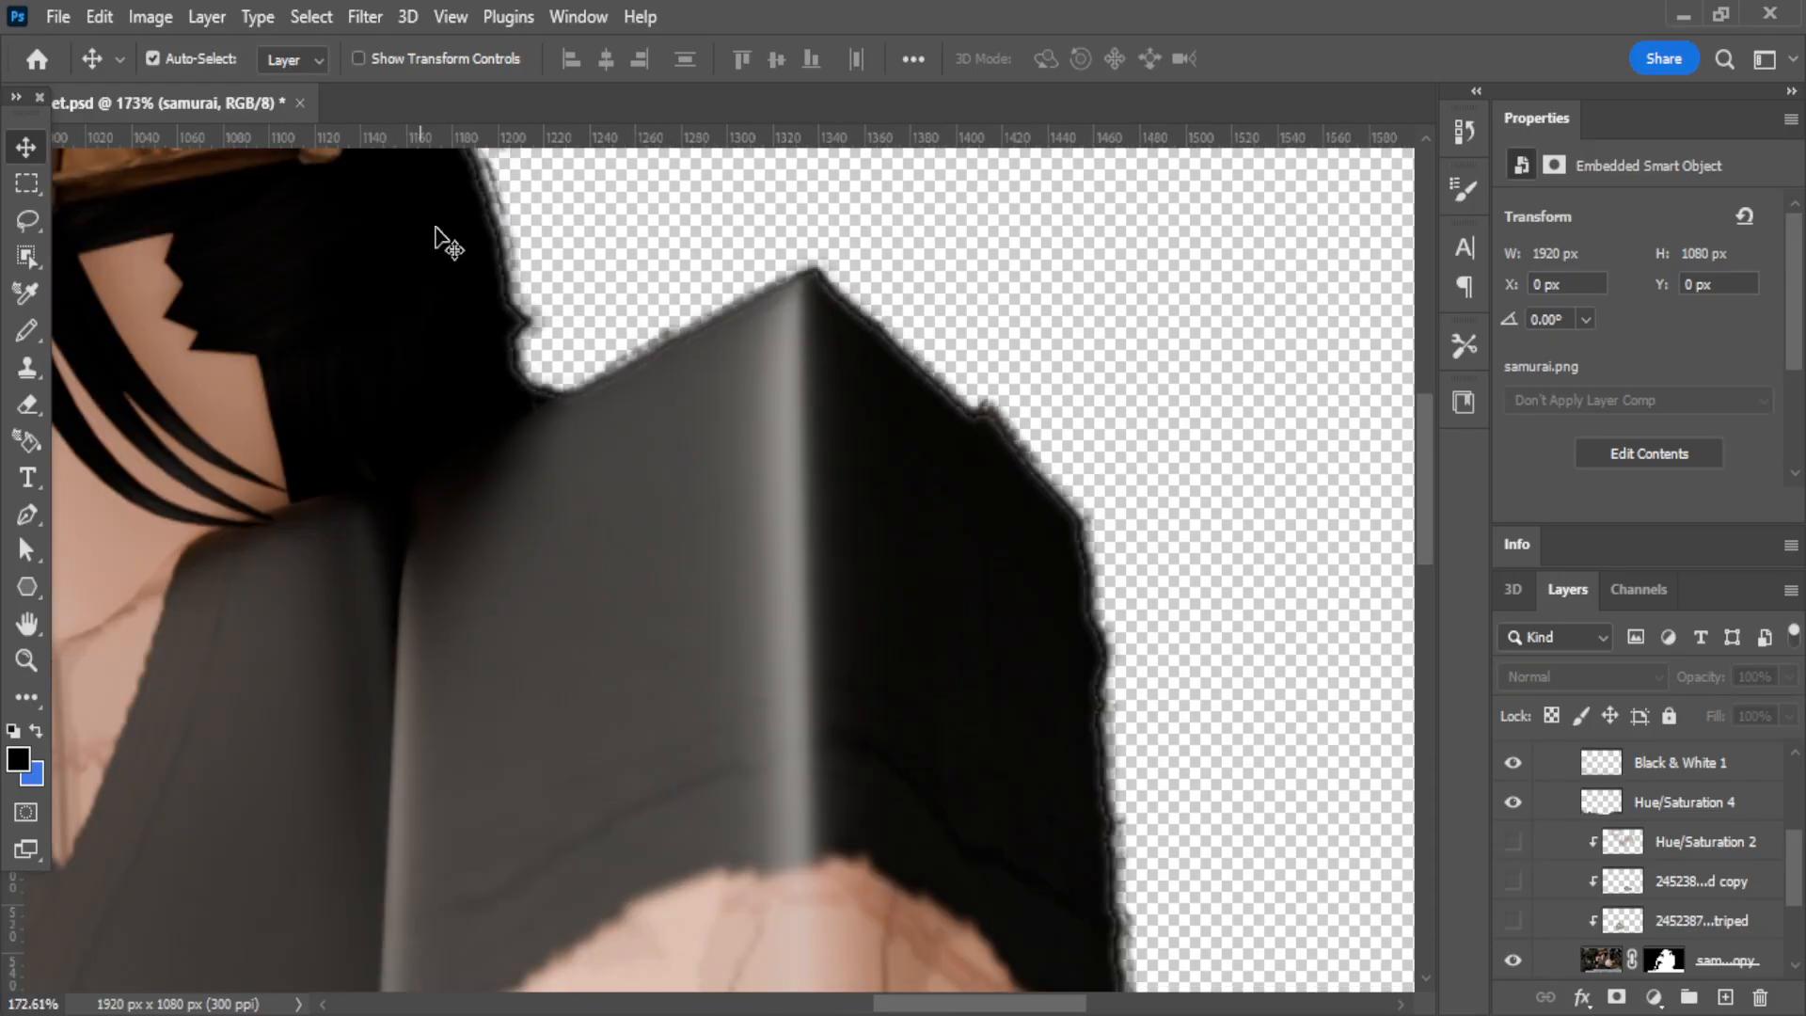
pyautogui.scroll(-4, 713, 484)
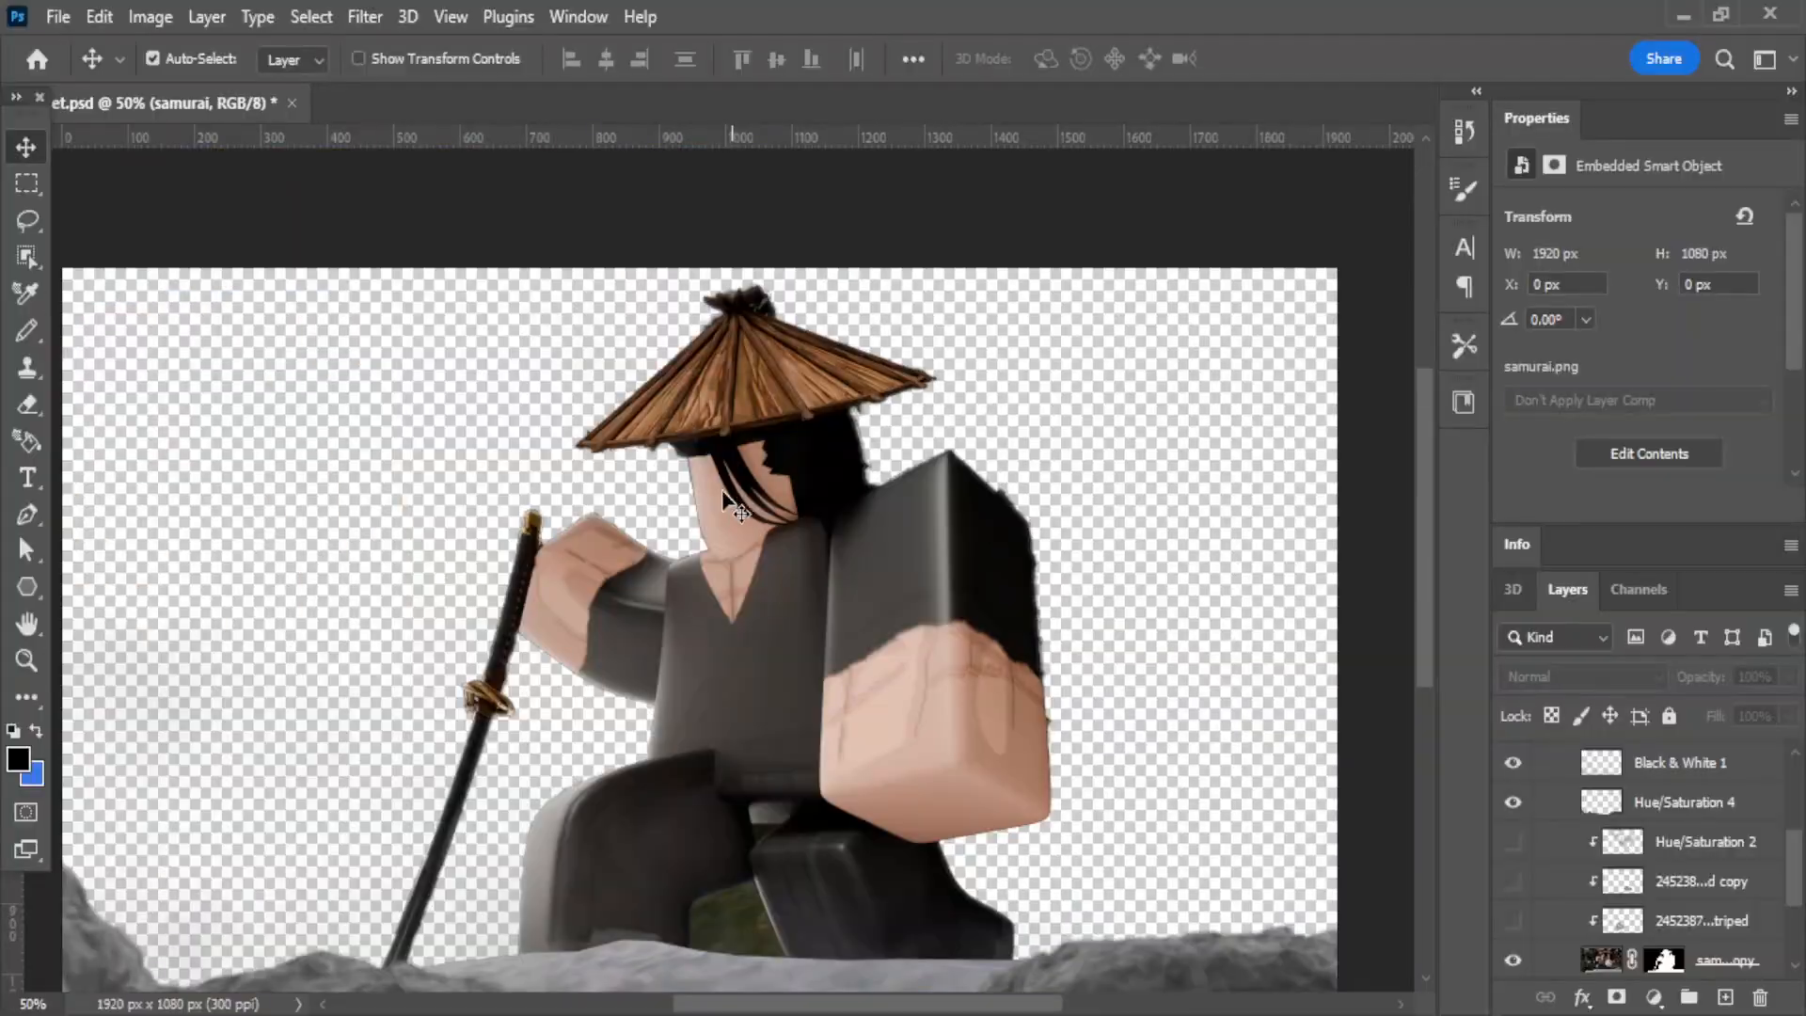
pyautogui.scroll(1, 713, 483)
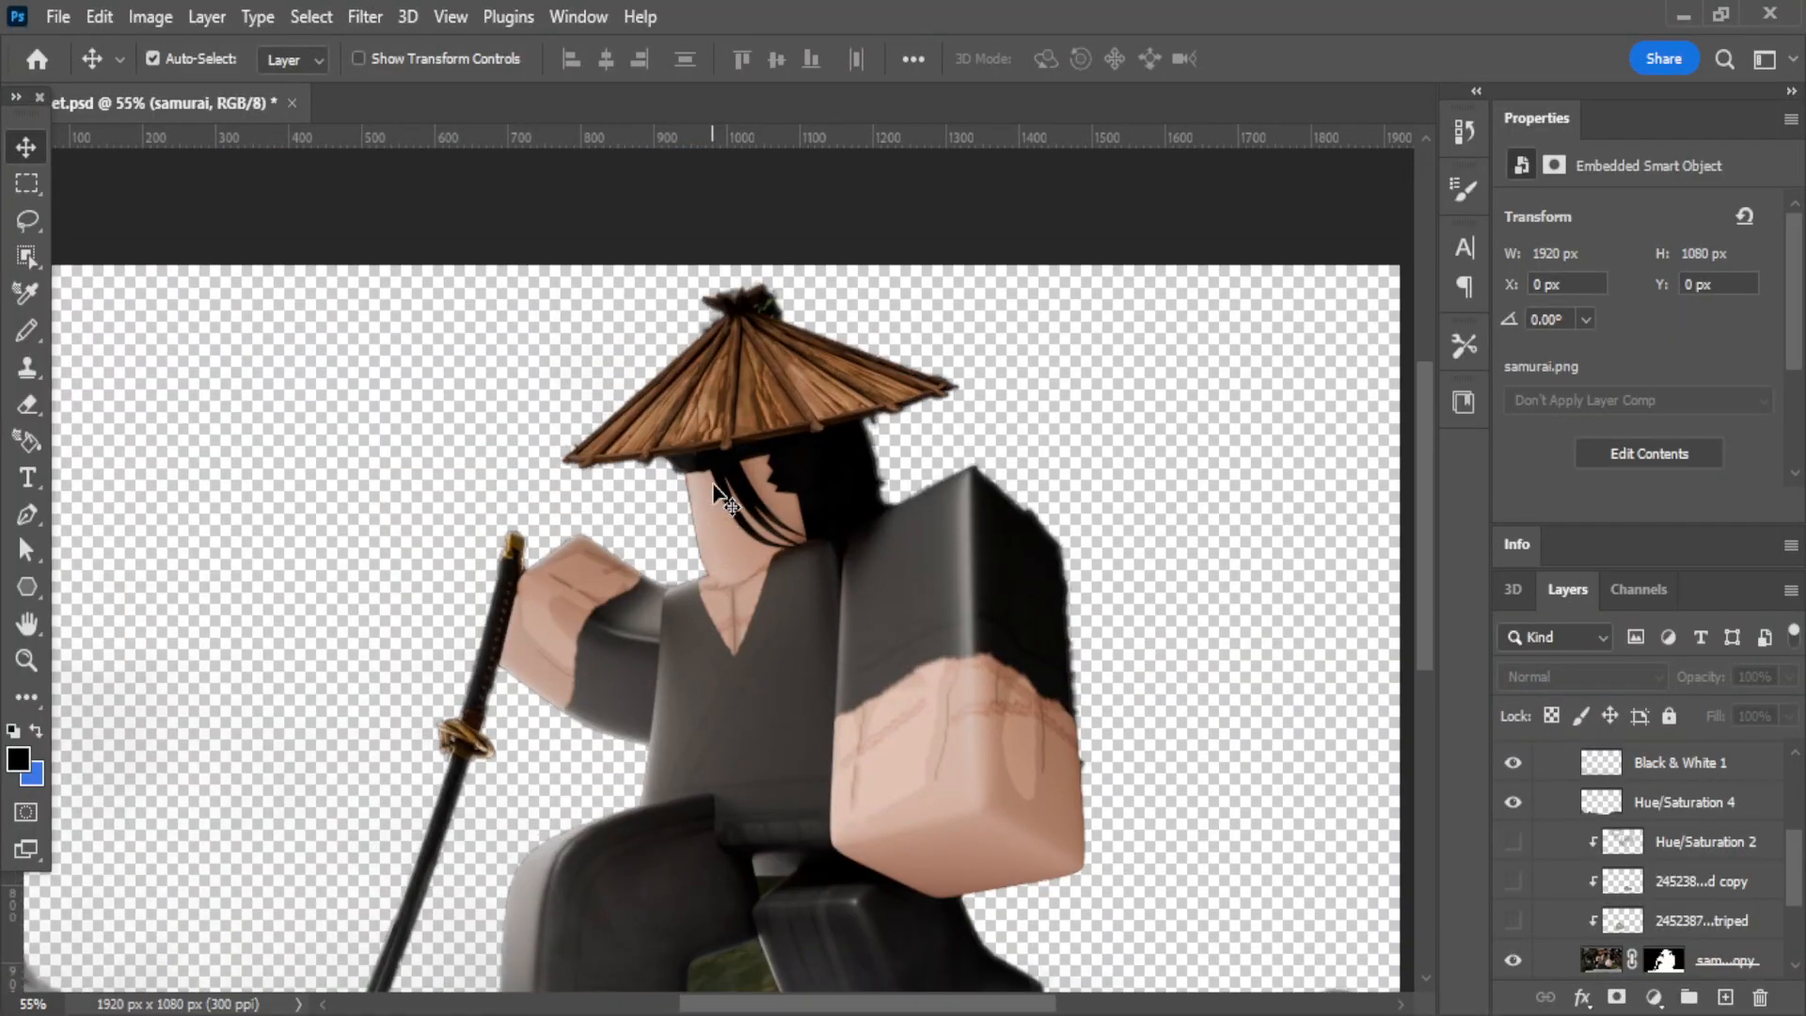
pyautogui.scroll(5, 721, 737)
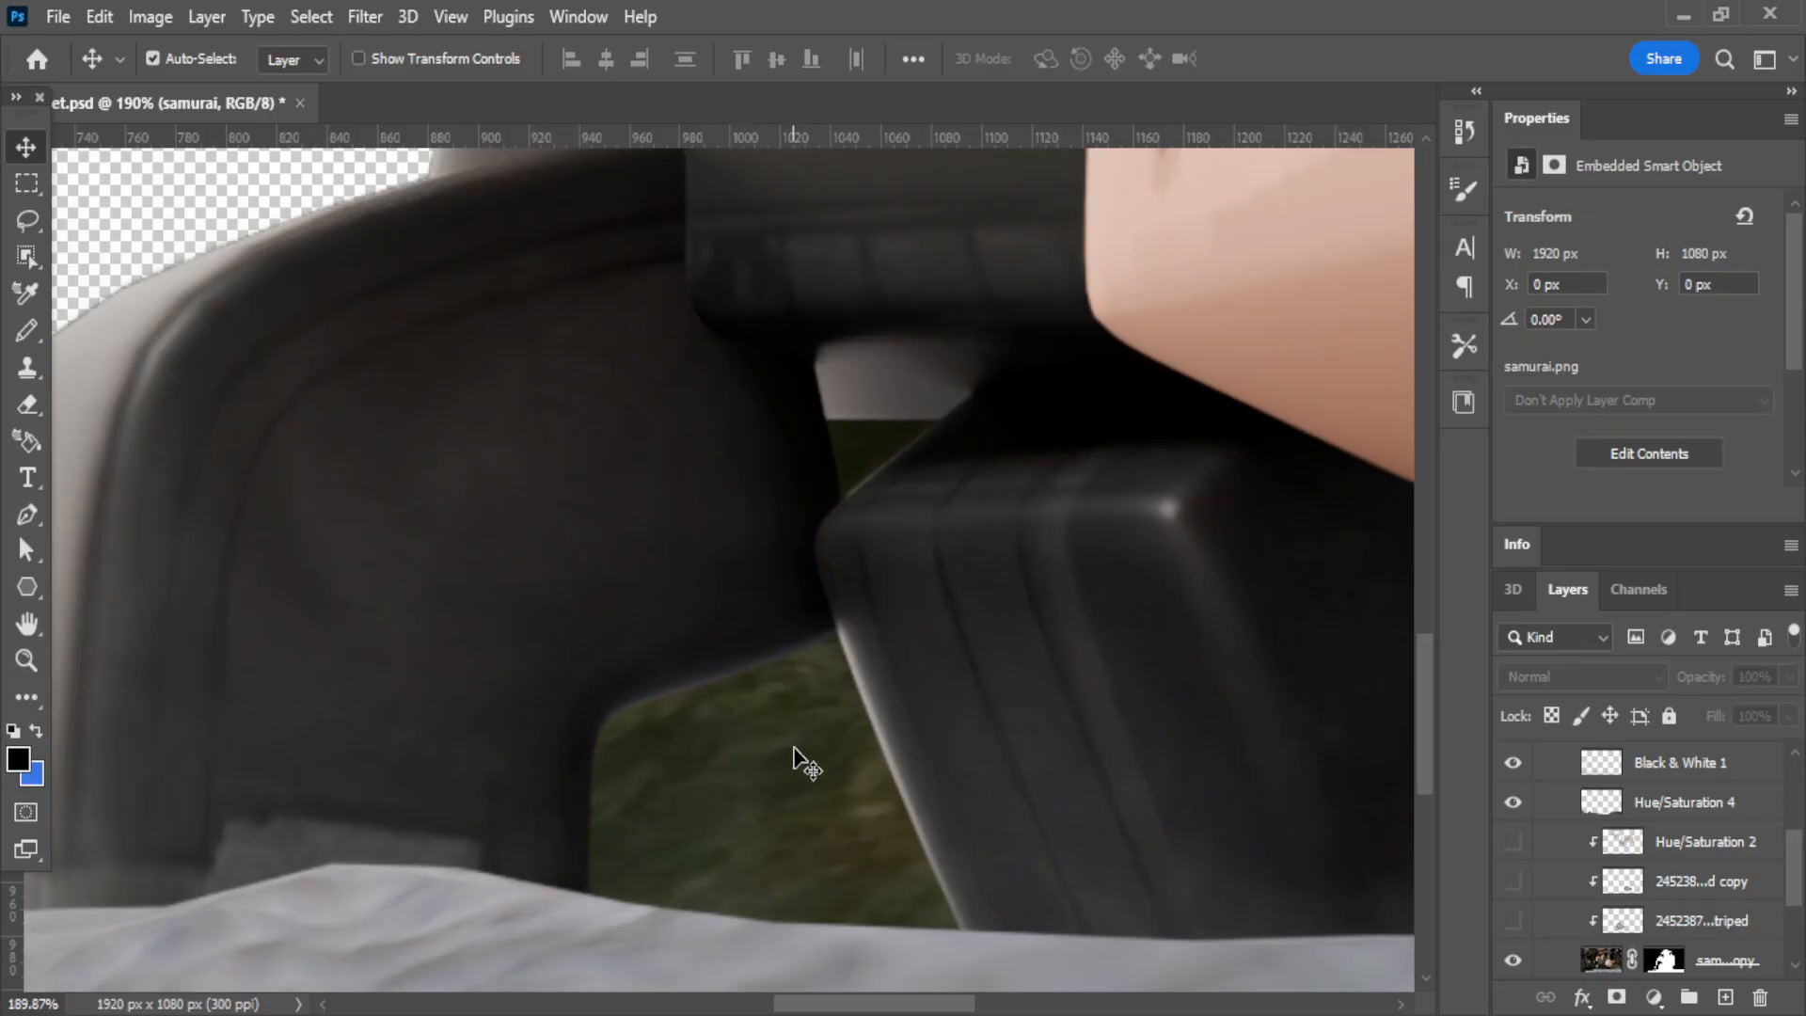
pyautogui.scroll(-3, 844, 753)
pyautogui.scroll(-4, 734, 758)
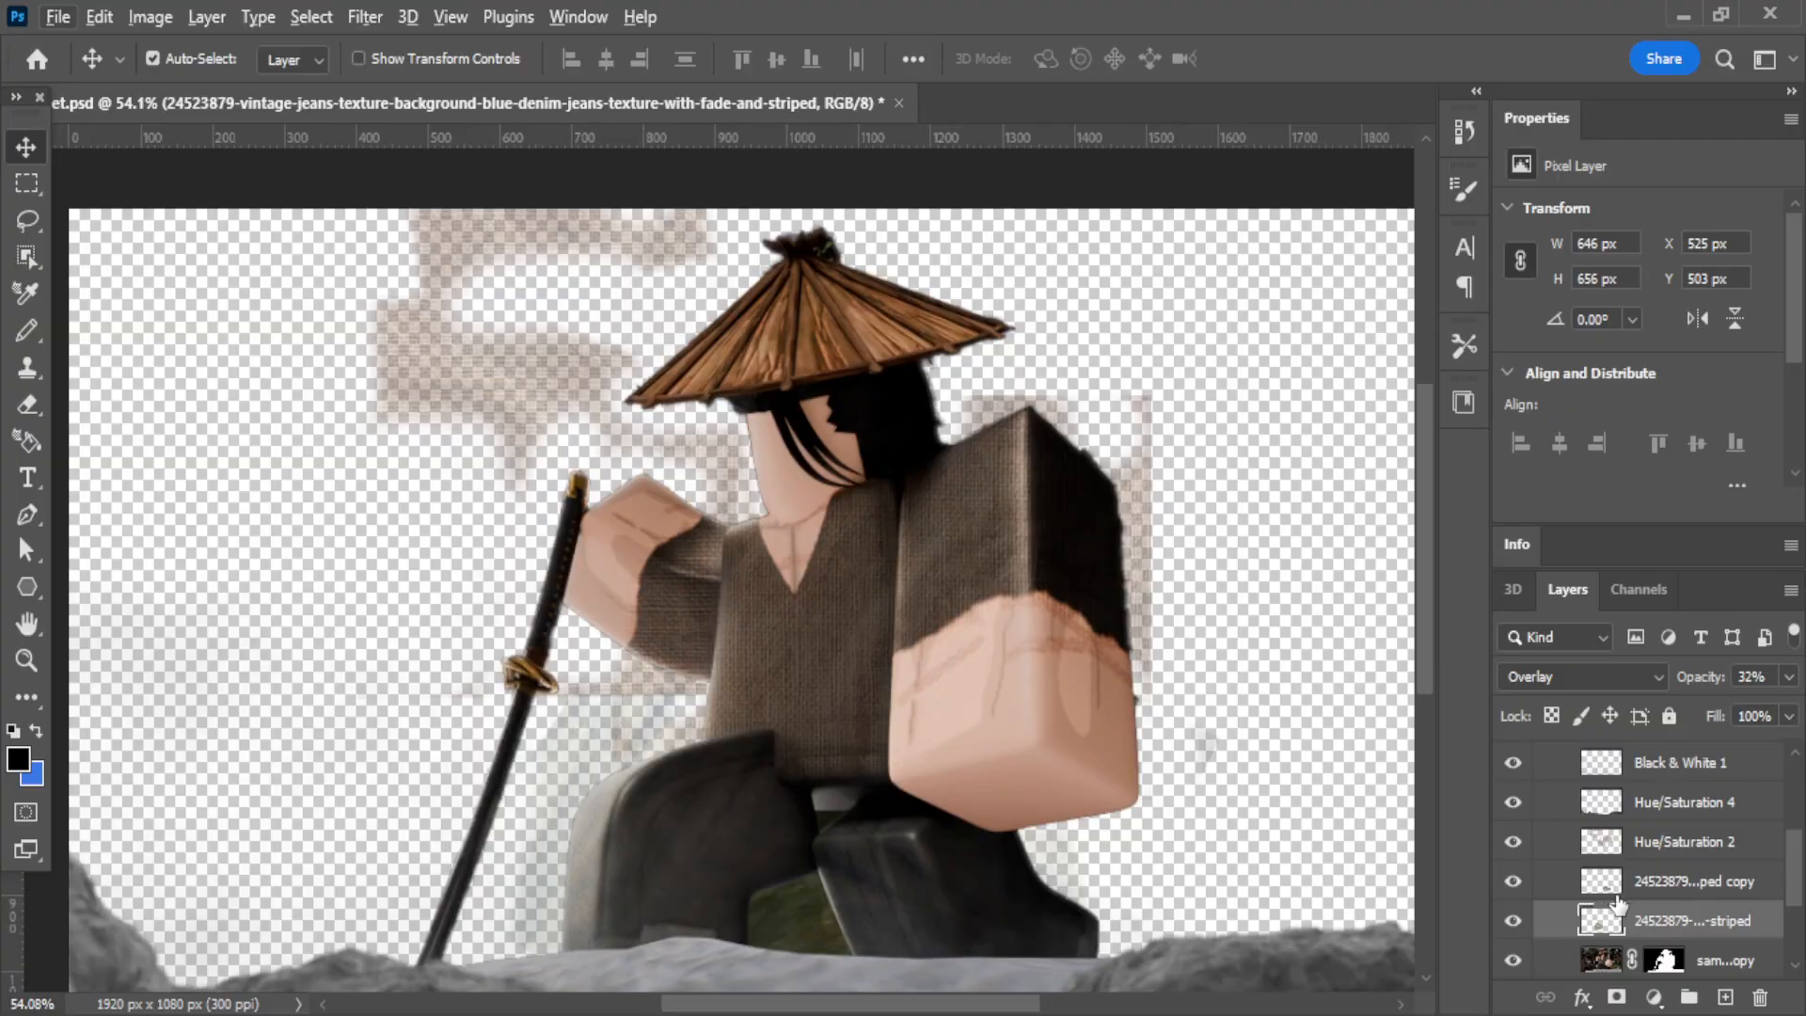
# Clip the striped denim texture layer, its copy and Hue/Saturation 2 to the samurai copy layer.
pyautogui.scroll(-1, 1639, 911)
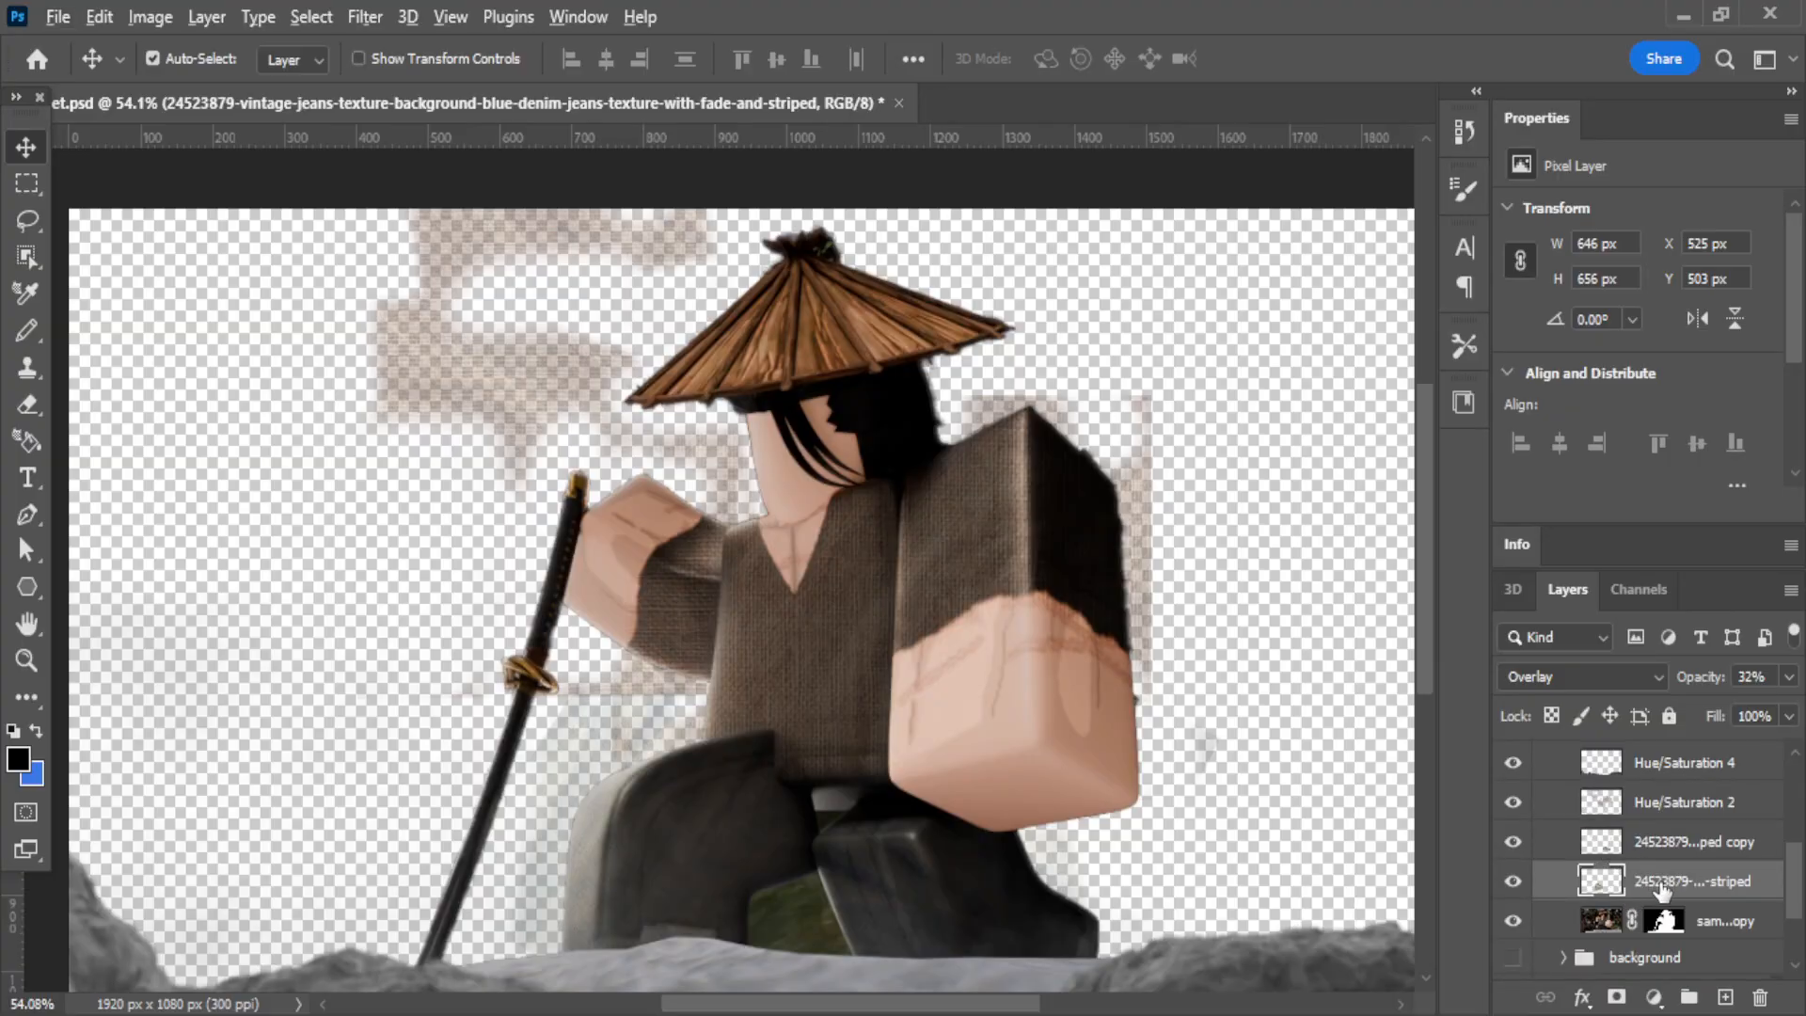
pyautogui.keyDown('alt'); pyautogui.click(1660, 891); pyautogui.keyUp('alt')
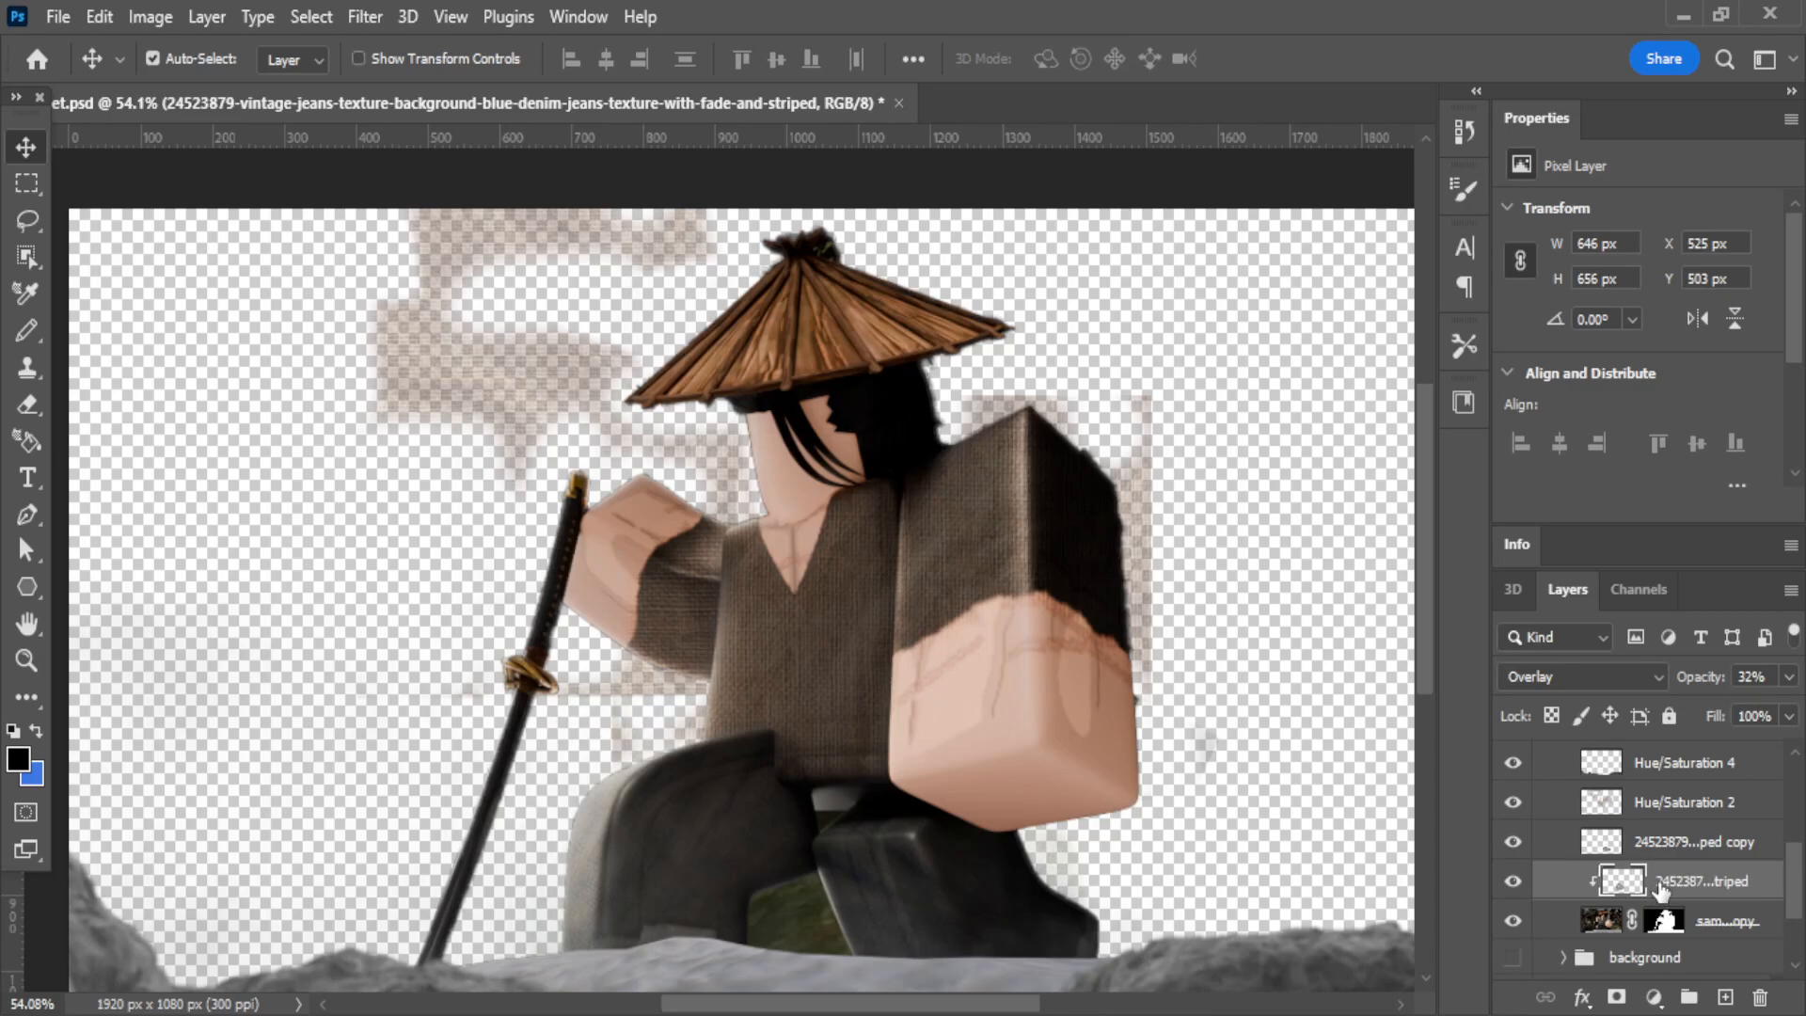
pyautogui.keyDown('alt'); pyautogui.click(1660, 854); pyautogui.keyUp('alt')
pyautogui.keyDown('alt'); pyautogui.click(1660, 813); pyautogui.keyUp('alt')
pyautogui.click(1662, 801)
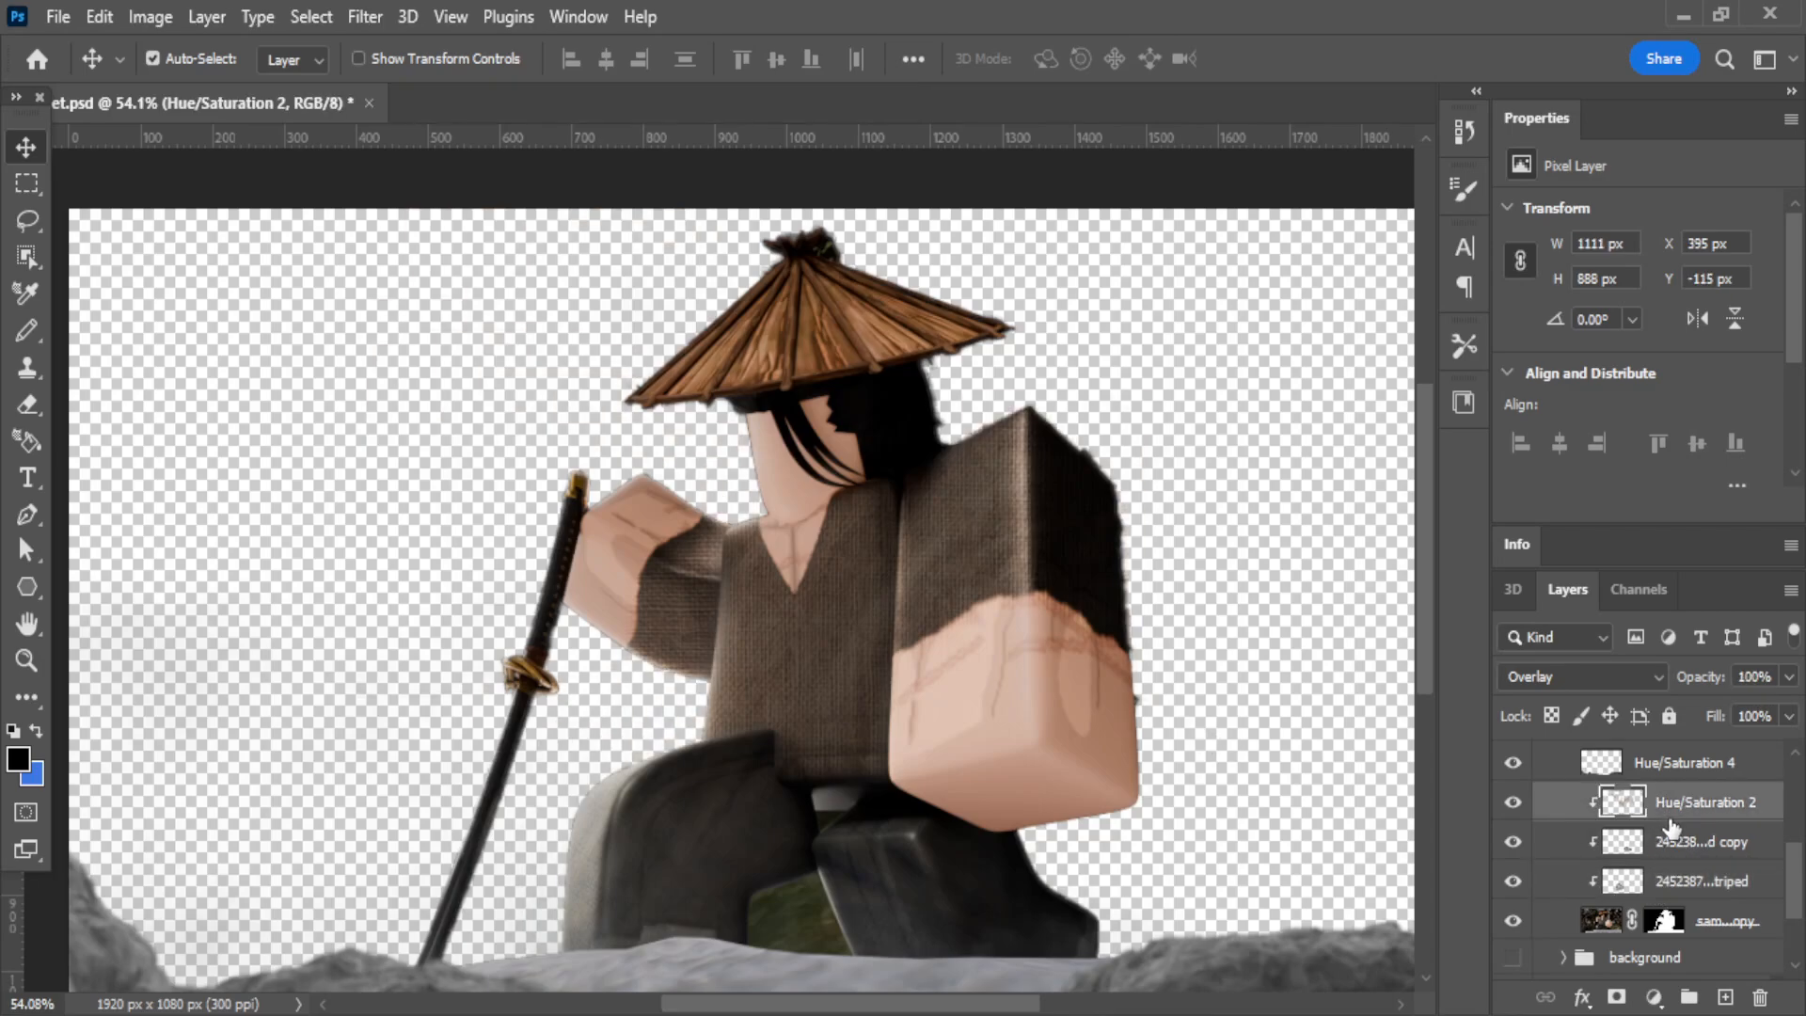
# Select the samurai copy layer beneath the clipped textures and examine the sleeve and hand at the sword.
pyautogui.click(1671, 844)
pyautogui.click(1671, 884)
pyautogui.click(1635, 936)
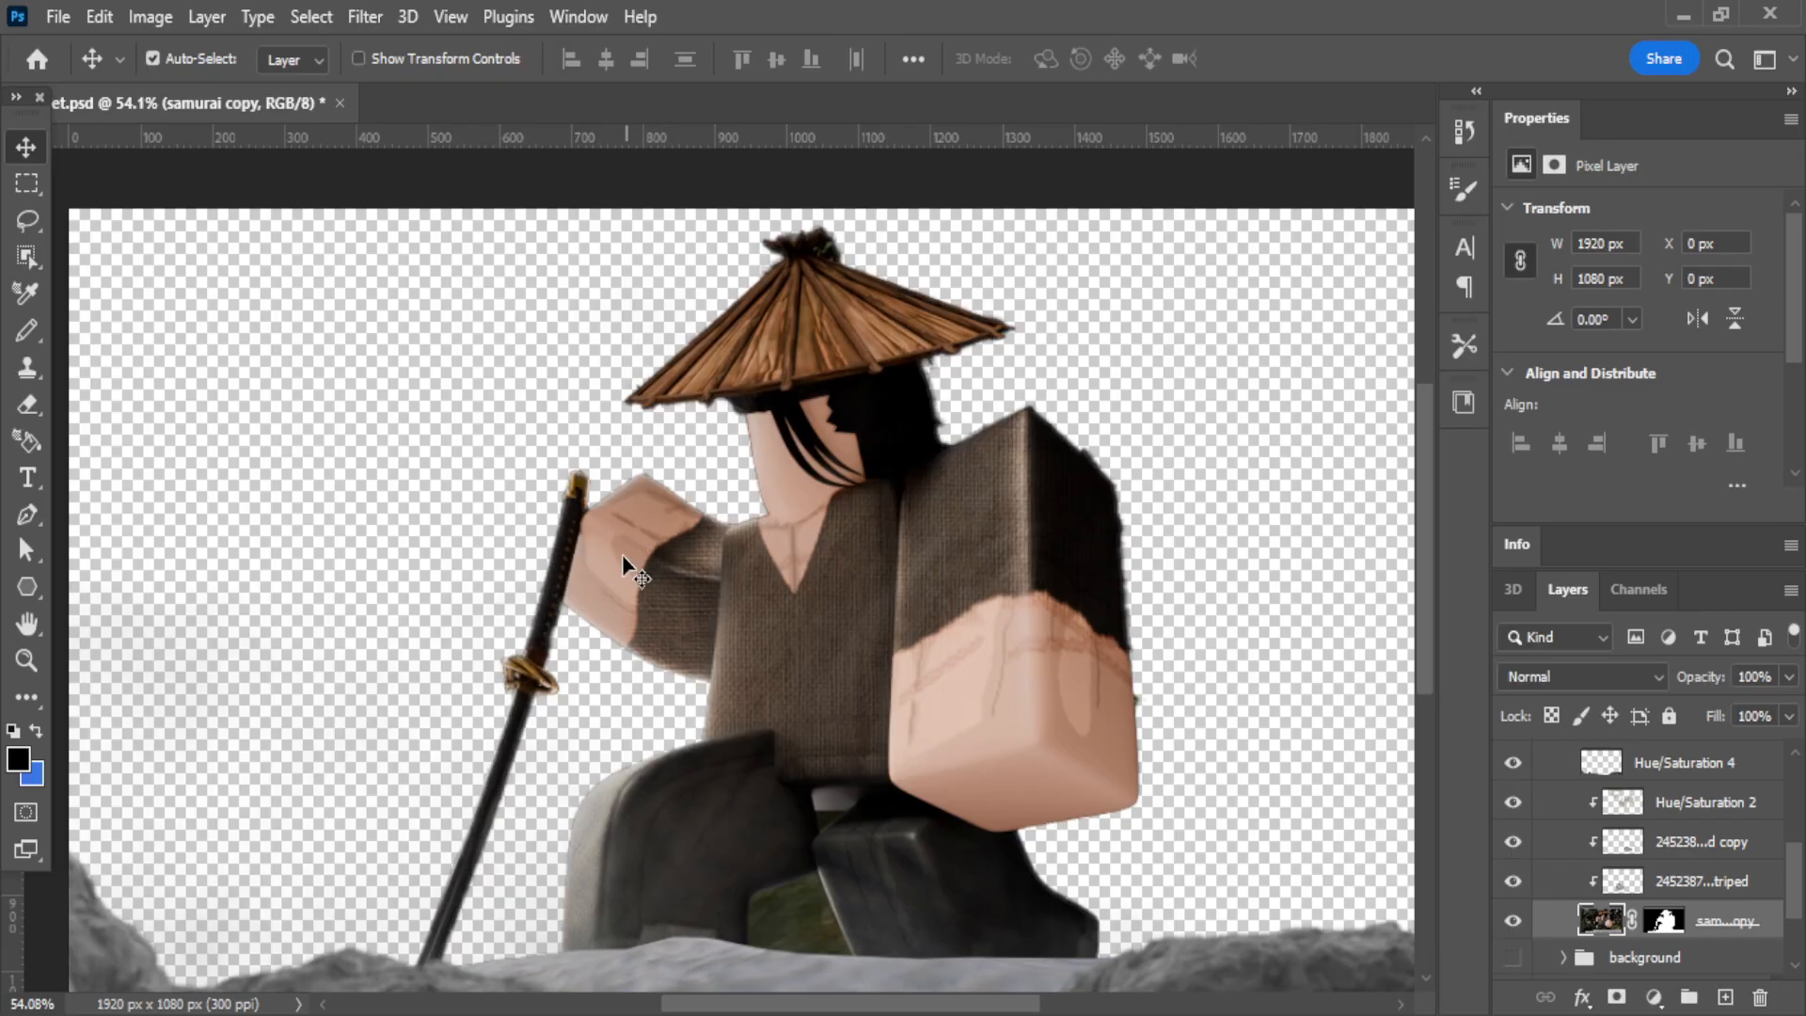
pyautogui.scroll(3, 607, 513)
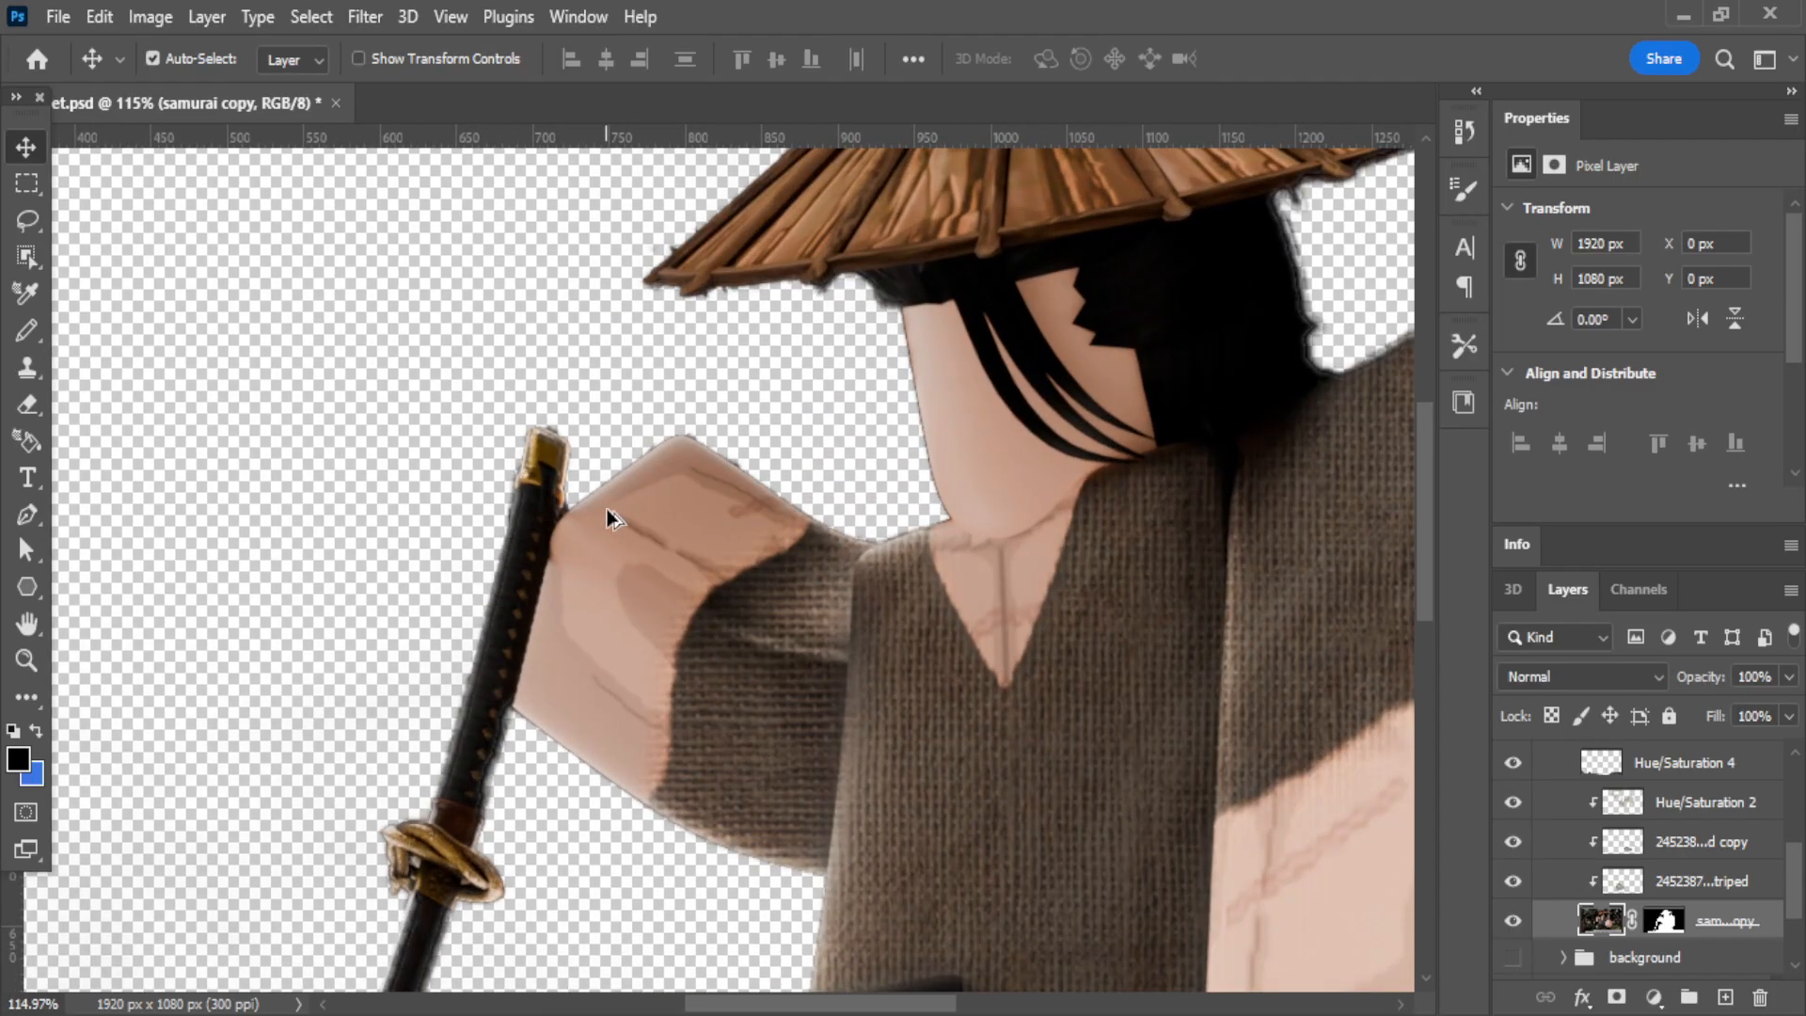
# Compare the foreground rocks with the Hue/Saturation 4 and Black & White 1 layers hidden and shown.
pyautogui.scroll(-3, 646, 550)
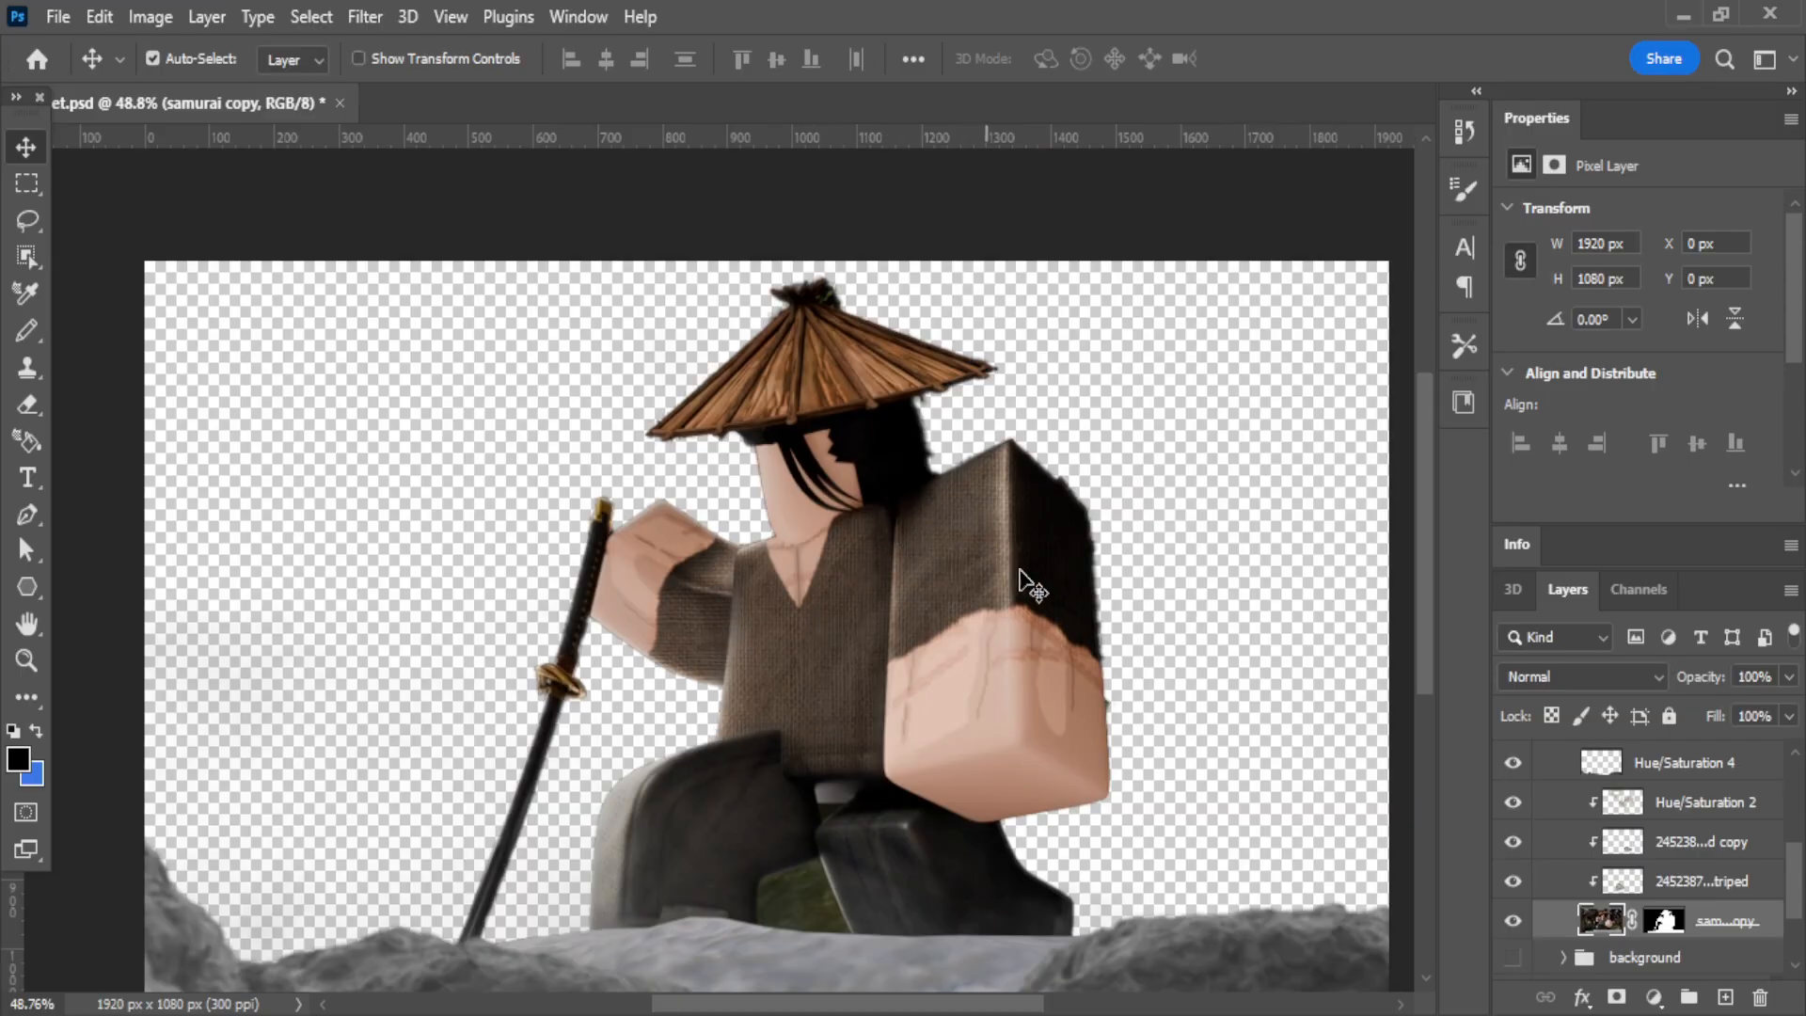
pyautogui.scroll(2, 1538, 826)
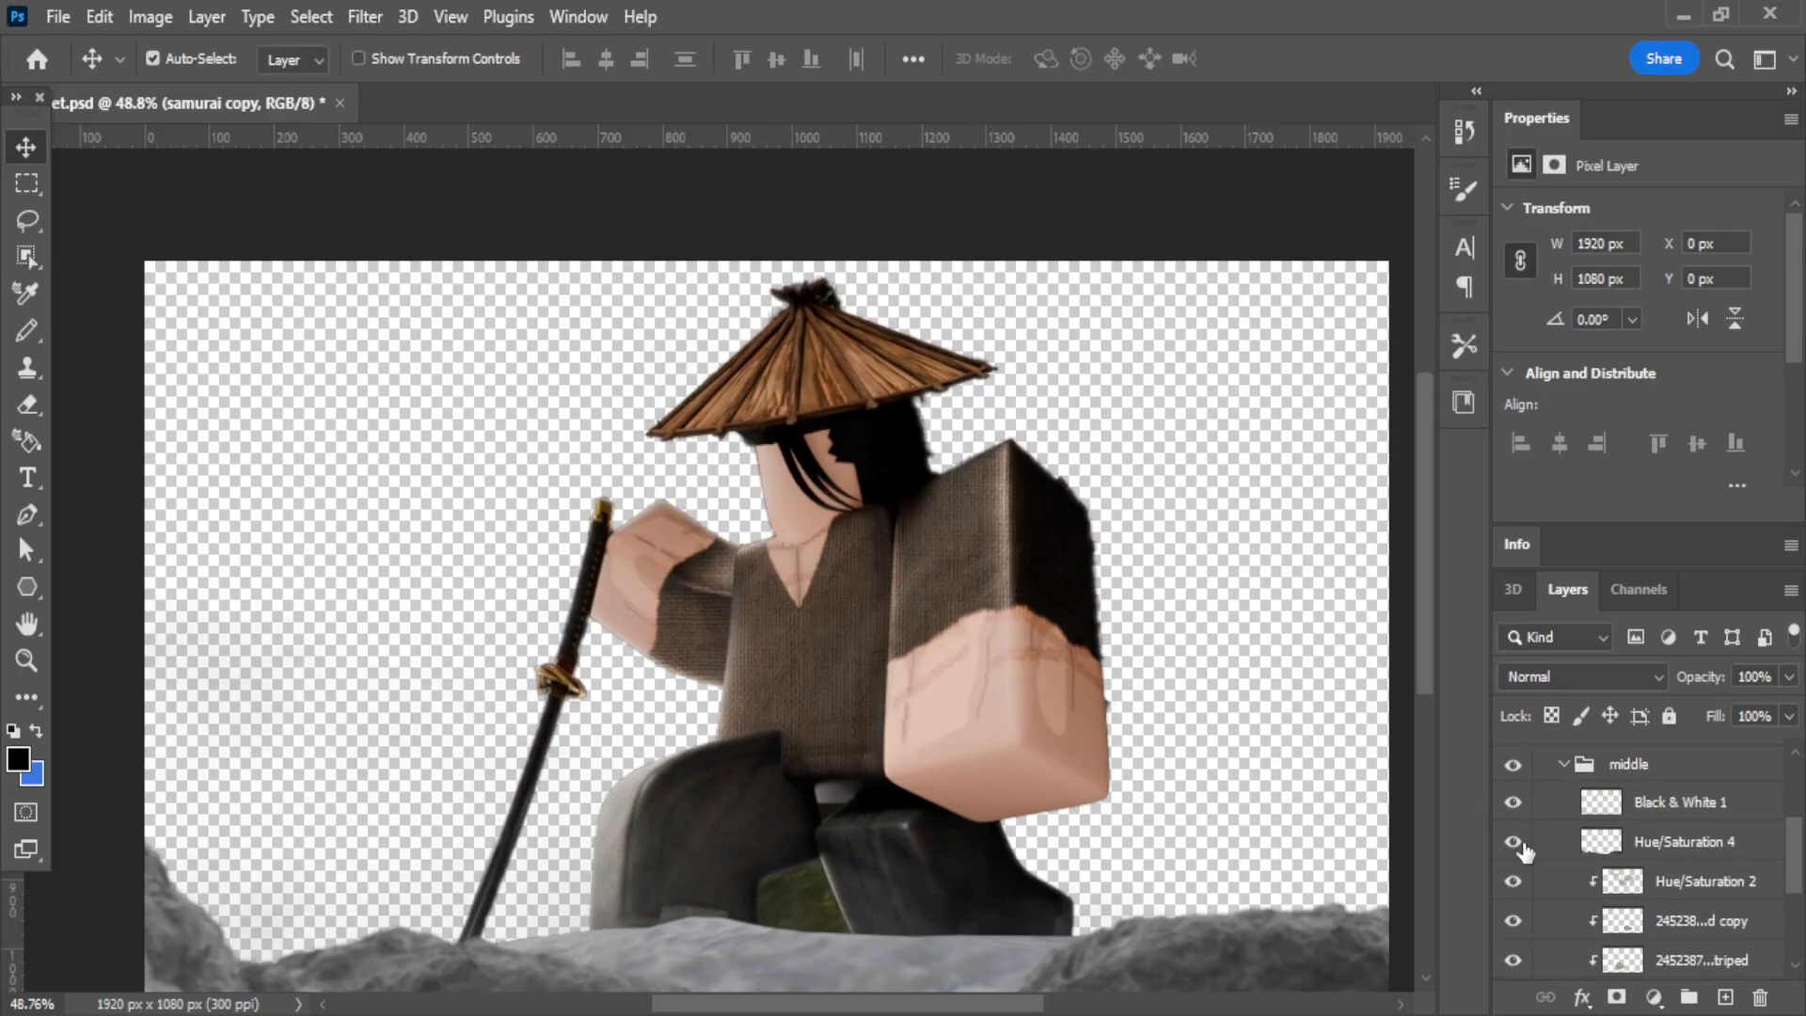
pyautogui.click(1513, 840)
pyautogui.click(1513, 841)
pyautogui.click(1513, 841)
pyautogui.click(1513, 842)
pyautogui.click(1512, 842)
pyautogui.click(1512, 842)
pyautogui.click(1513, 842)
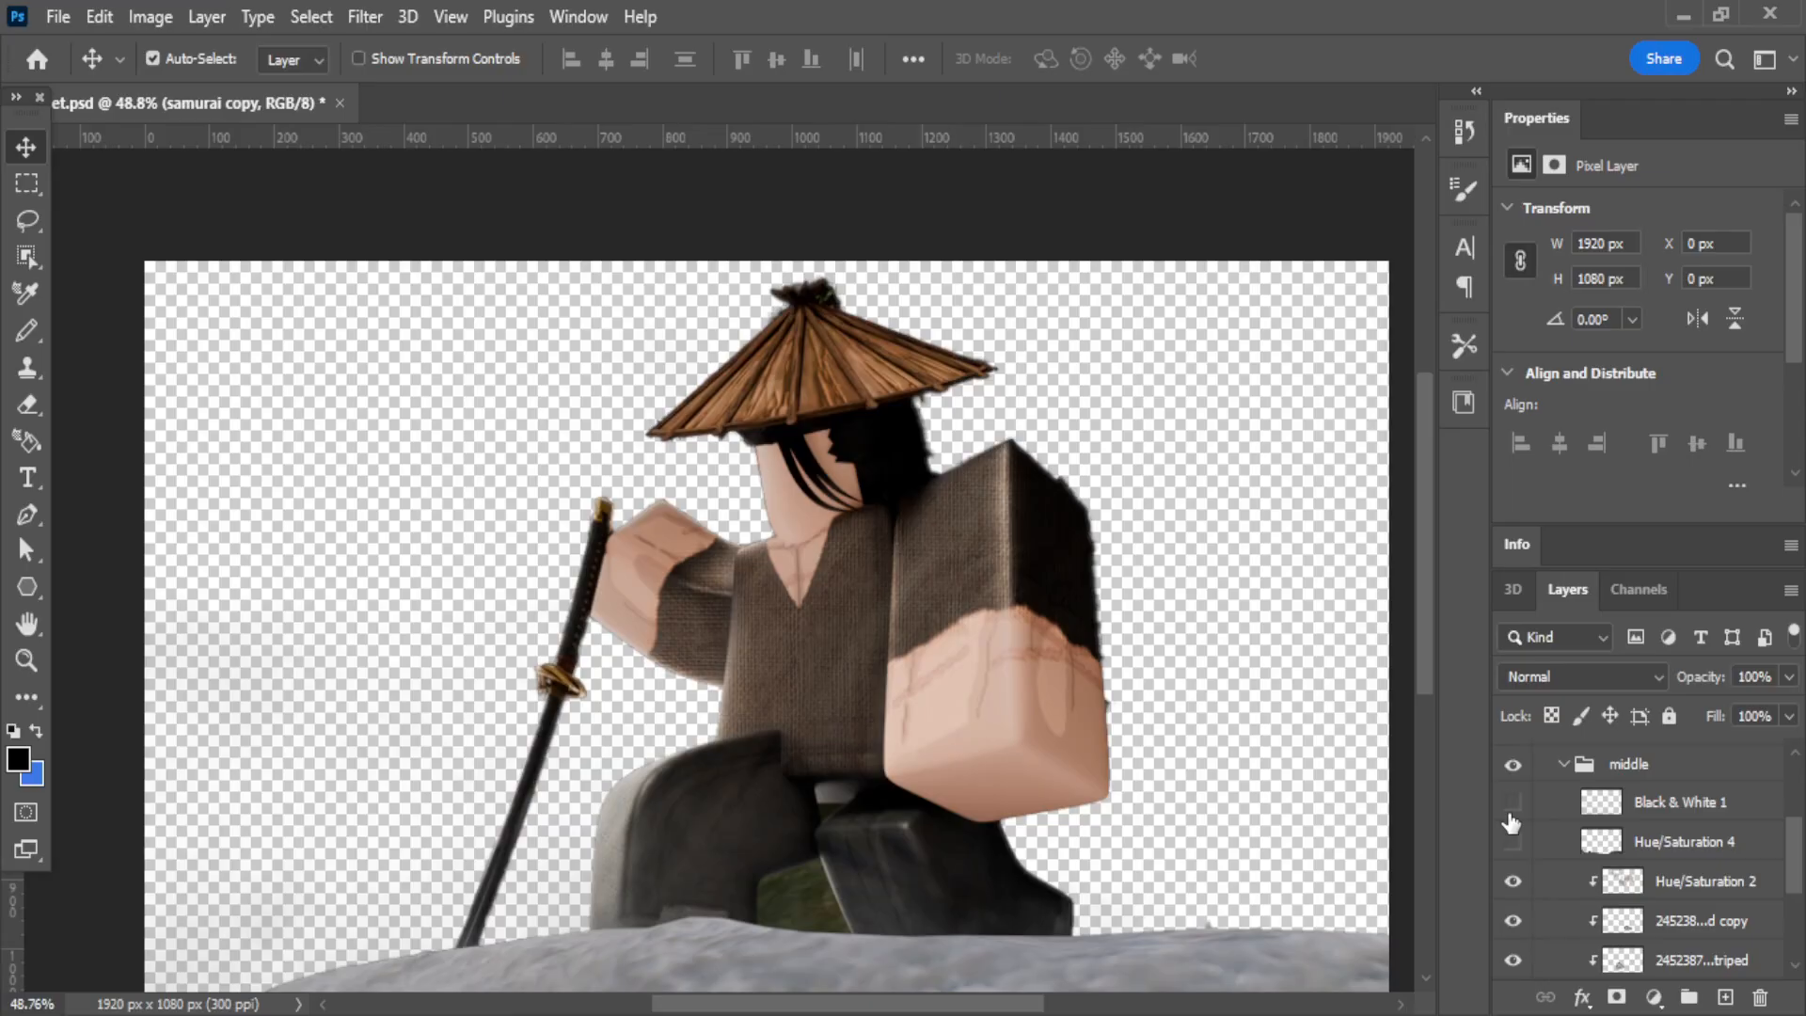
pyautogui.click(1513, 842)
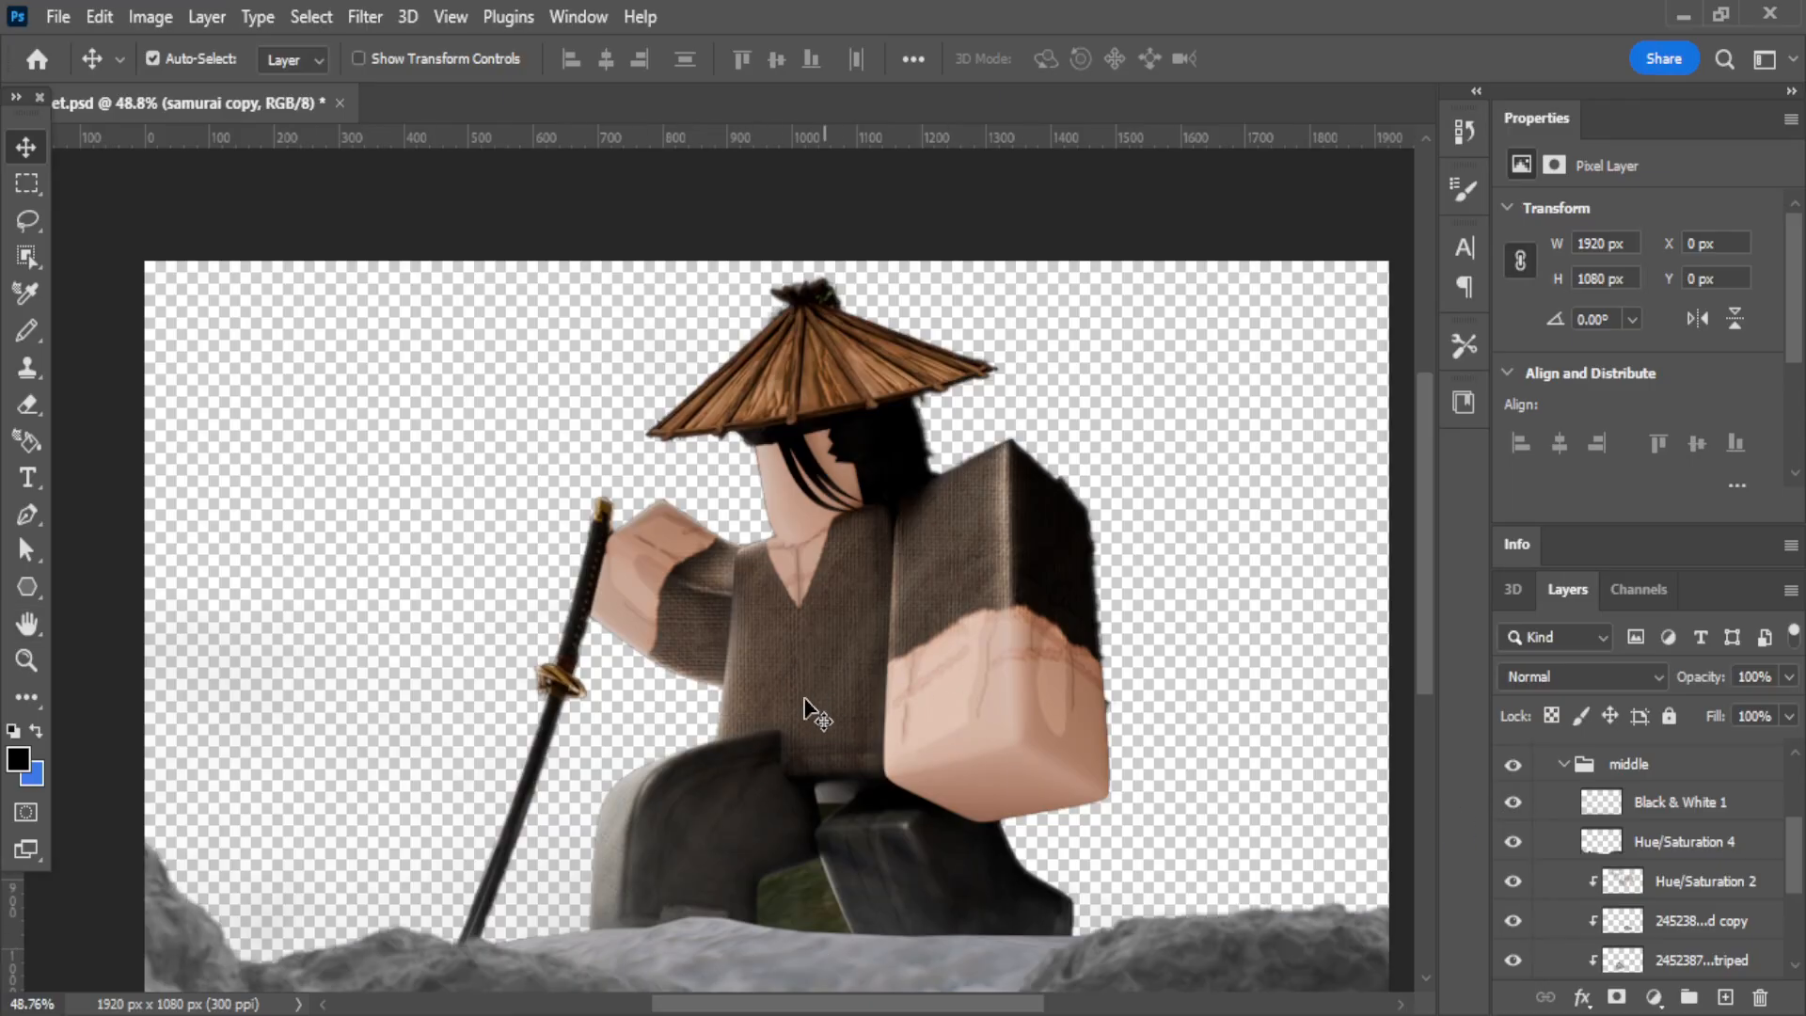
# Examine the samurai's clothing without the three clipped texture layers, and show the full artwork with every group visible.
pyautogui.click(1512, 880)
pyautogui.click(1512, 920)
pyautogui.click(1514, 961)
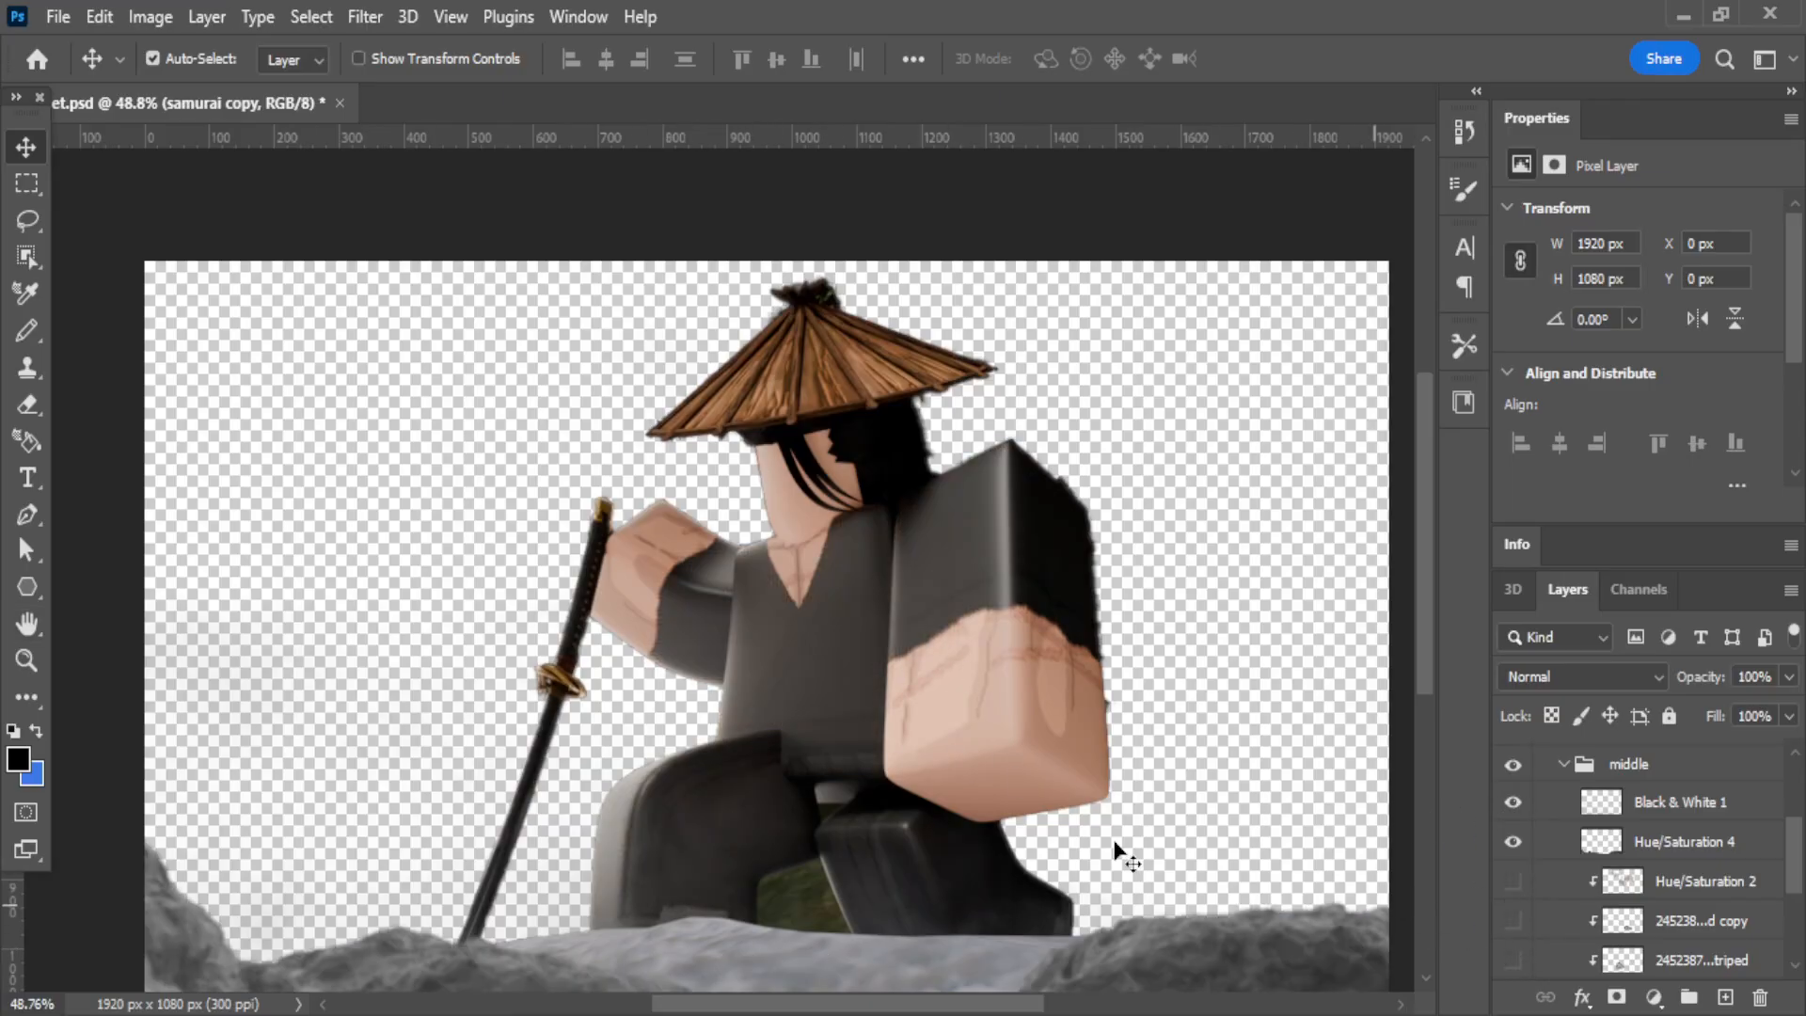
pyautogui.click(1511, 843)
pyautogui.click(1511, 844)
pyautogui.click(1511, 805)
pyautogui.click(1511, 804)
pyautogui.click(1512, 889)
pyautogui.scroll(-1, 1513, 889)
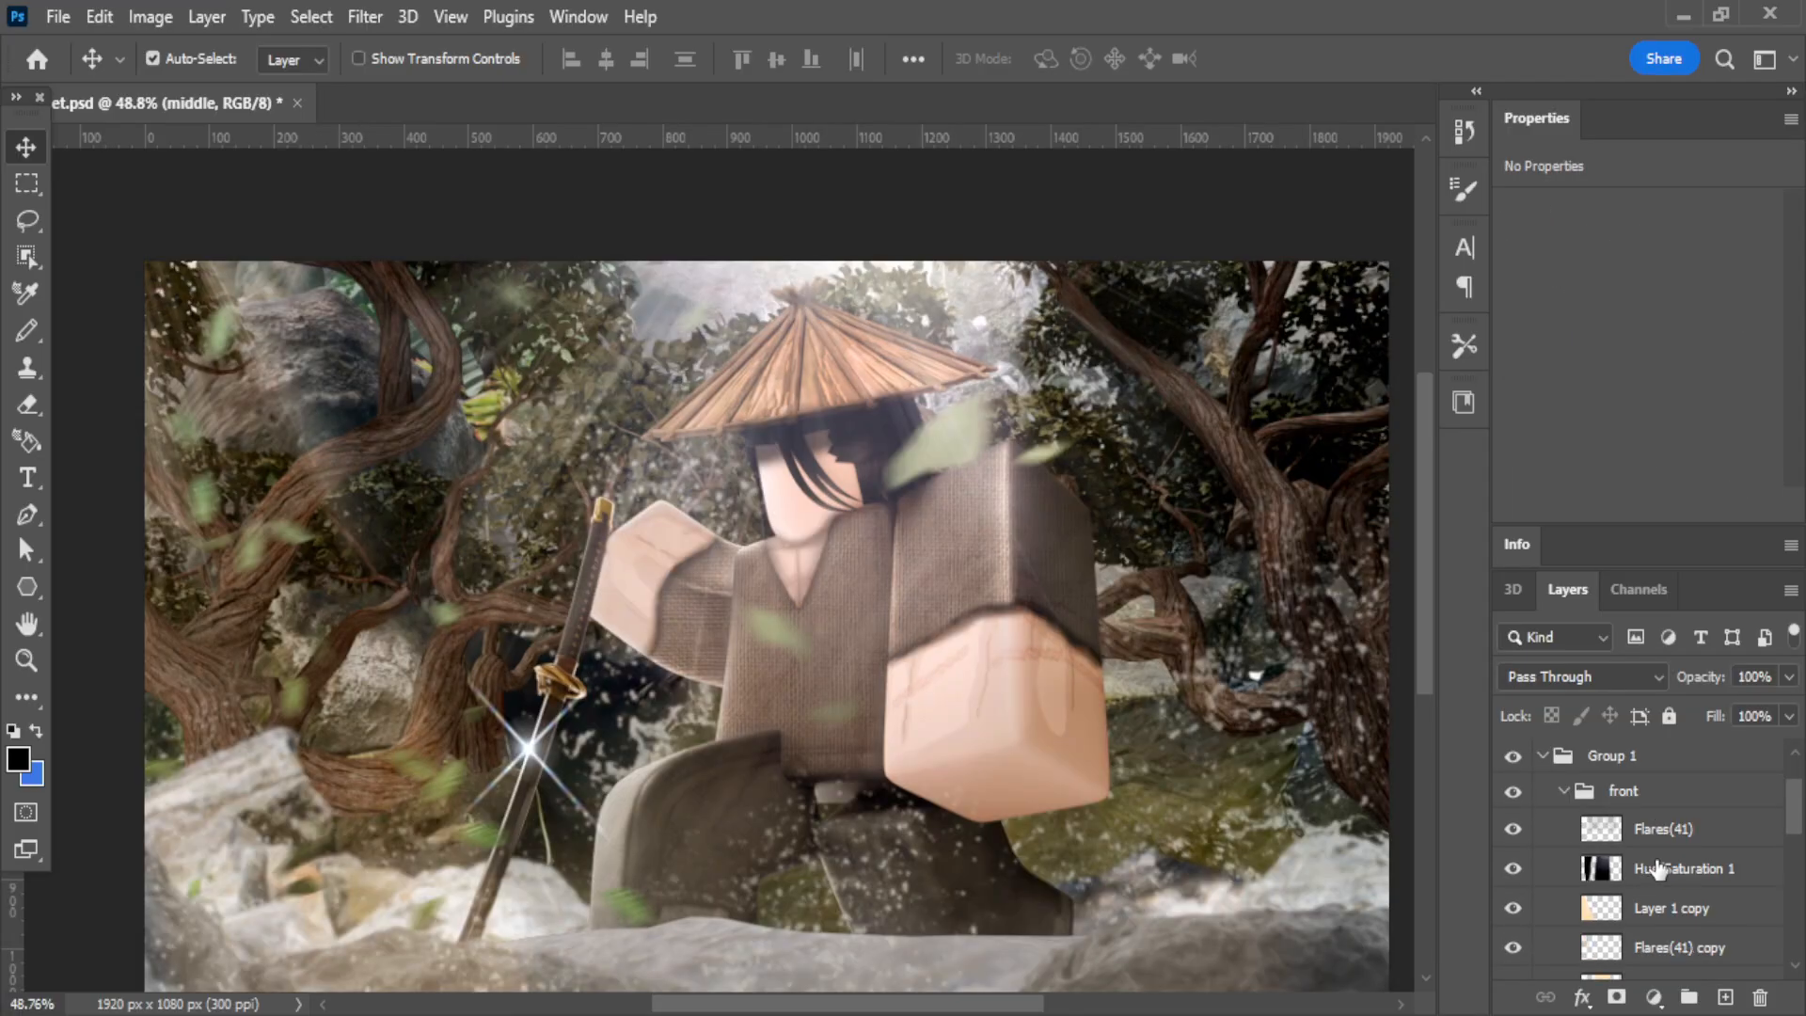
# Compare the artwork with the Flares(41) and Hue/Saturation 1 layers of the front group hidden and shown.
pyautogui.click(1542, 828)
pyautogui.click(1512, 831)
pyautogui.click(1513, 831)
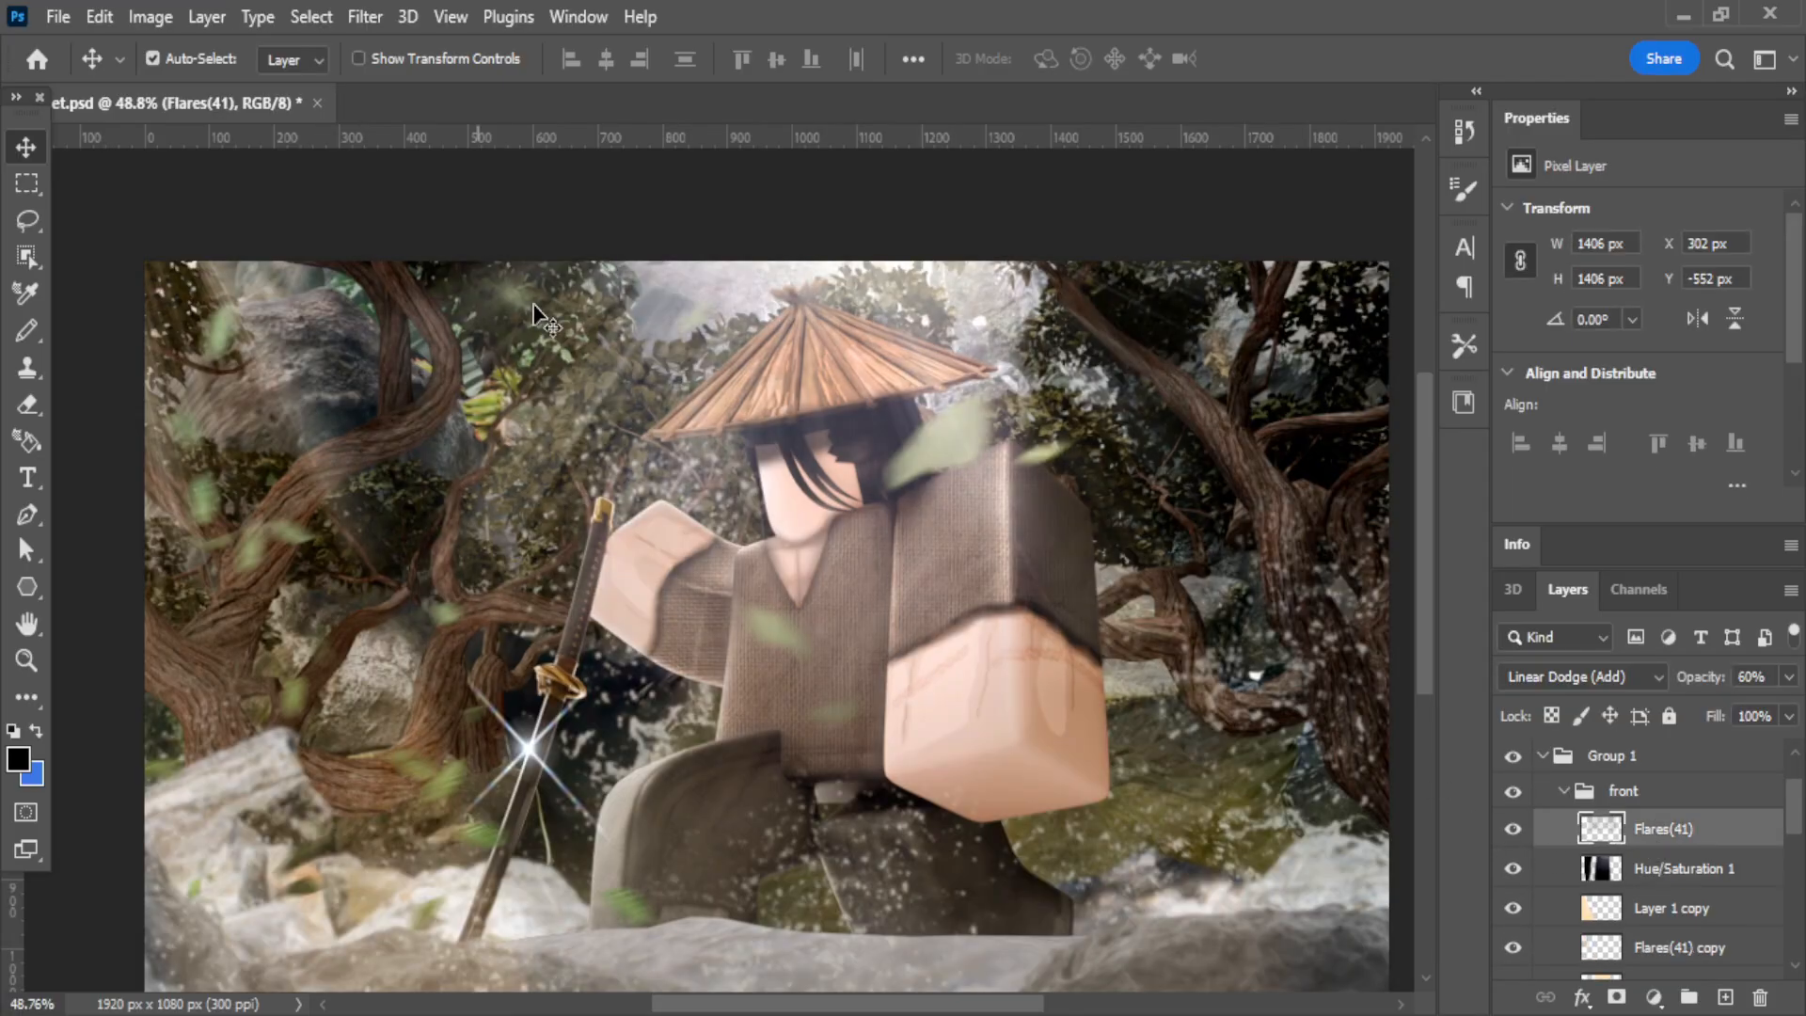
pyautogui.click(1512, 829)
pyautogui.click(1512, 828)
pyautogui.click(1512, 869)
pyautogui.click(1512, 869)
pyautogui.click(1513, 869)
pyautogui.click(1513, 871)
# Compare the overall warm lighting with the Layer 1 and Layer 1 copy layers hidden and shown.
pyautogui.scroll(-1, 1517, 877)
pyautogui.click(1513, 909)
pyautogui.click(1513, 908)
pyautogui.click(1514, 948)
pyautogui.click(1513, 948)
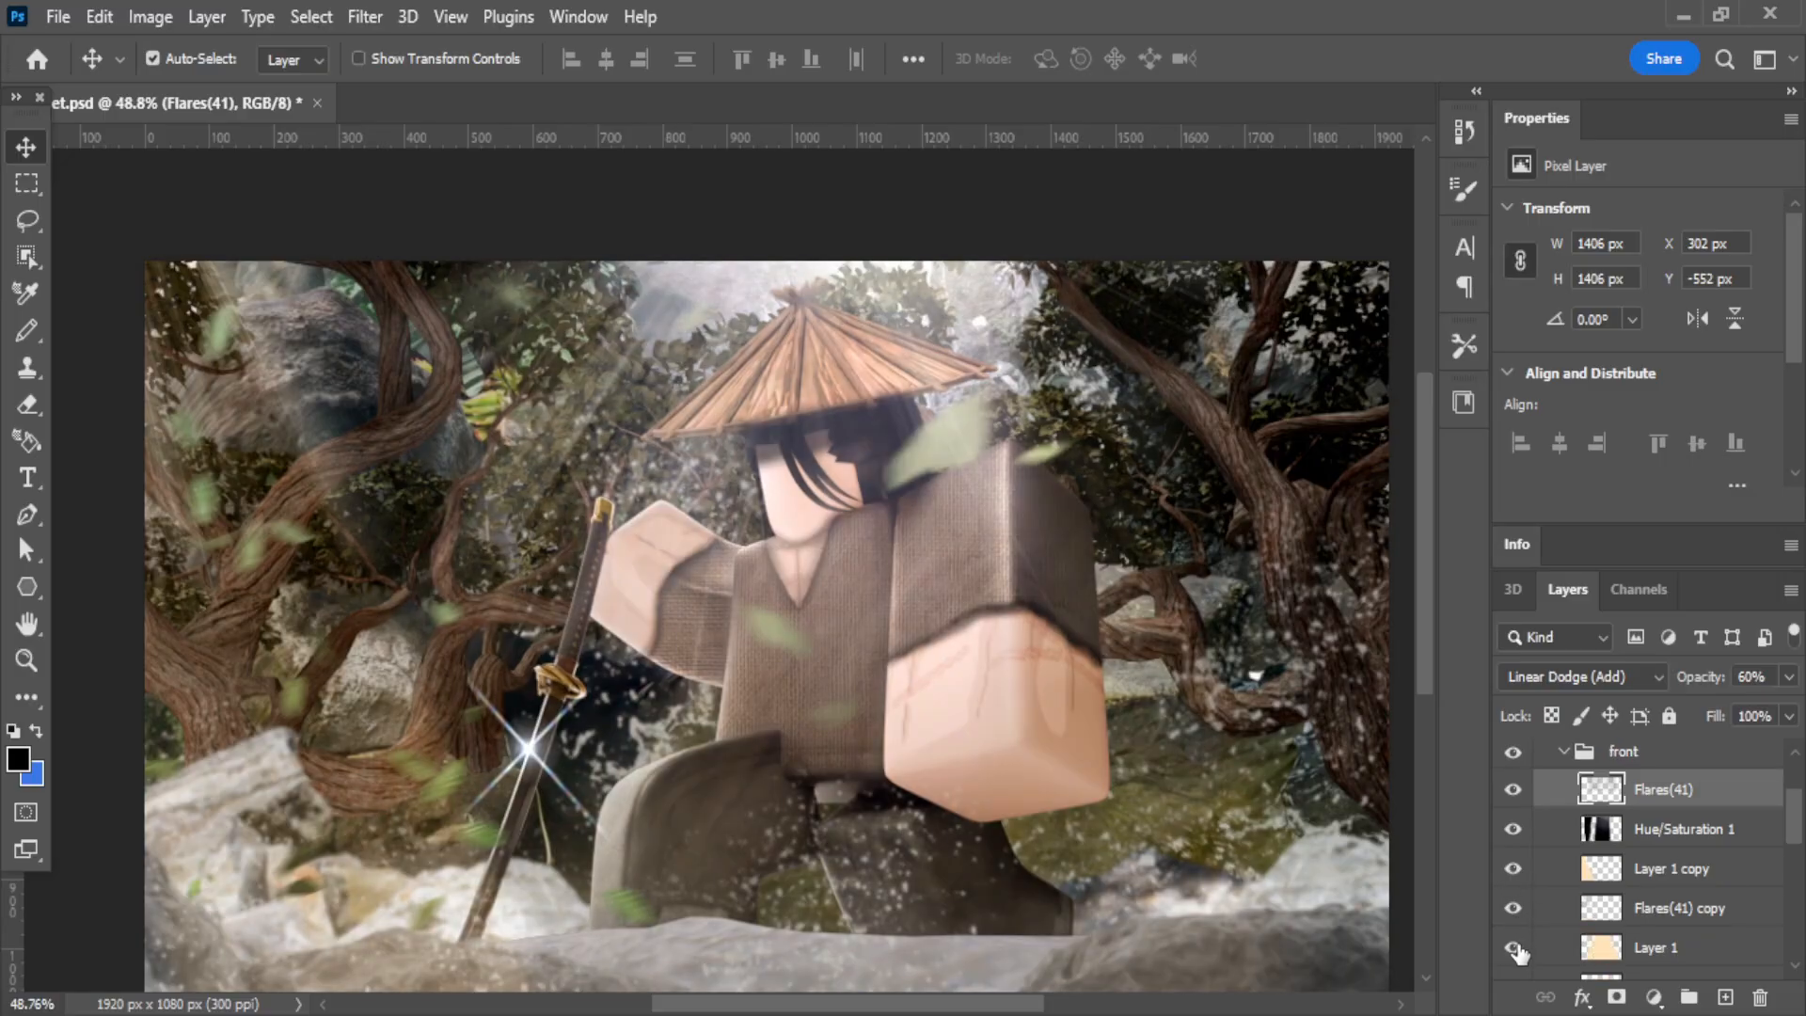
pyautogui.click(1634, 948)
pyautogui.scroll(-2, 1590, 903)
pyautogui.click(1512, 868)
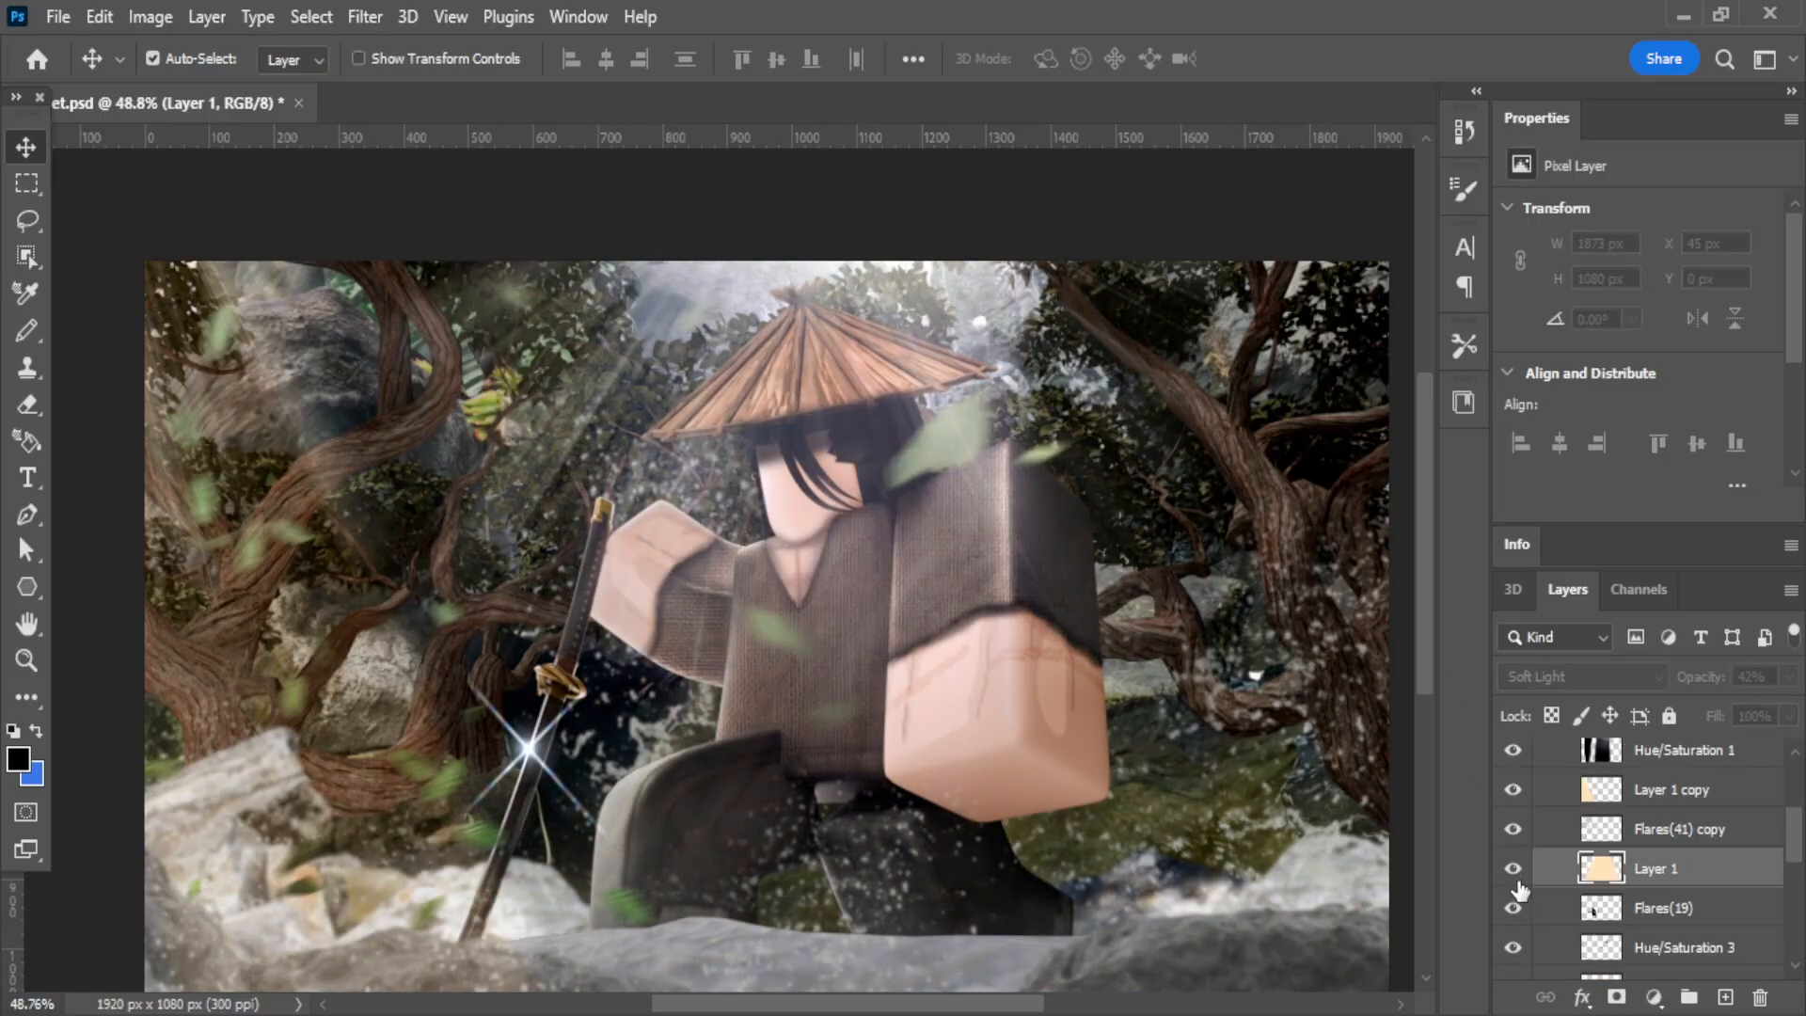
pyautogui.click(1512, 868)
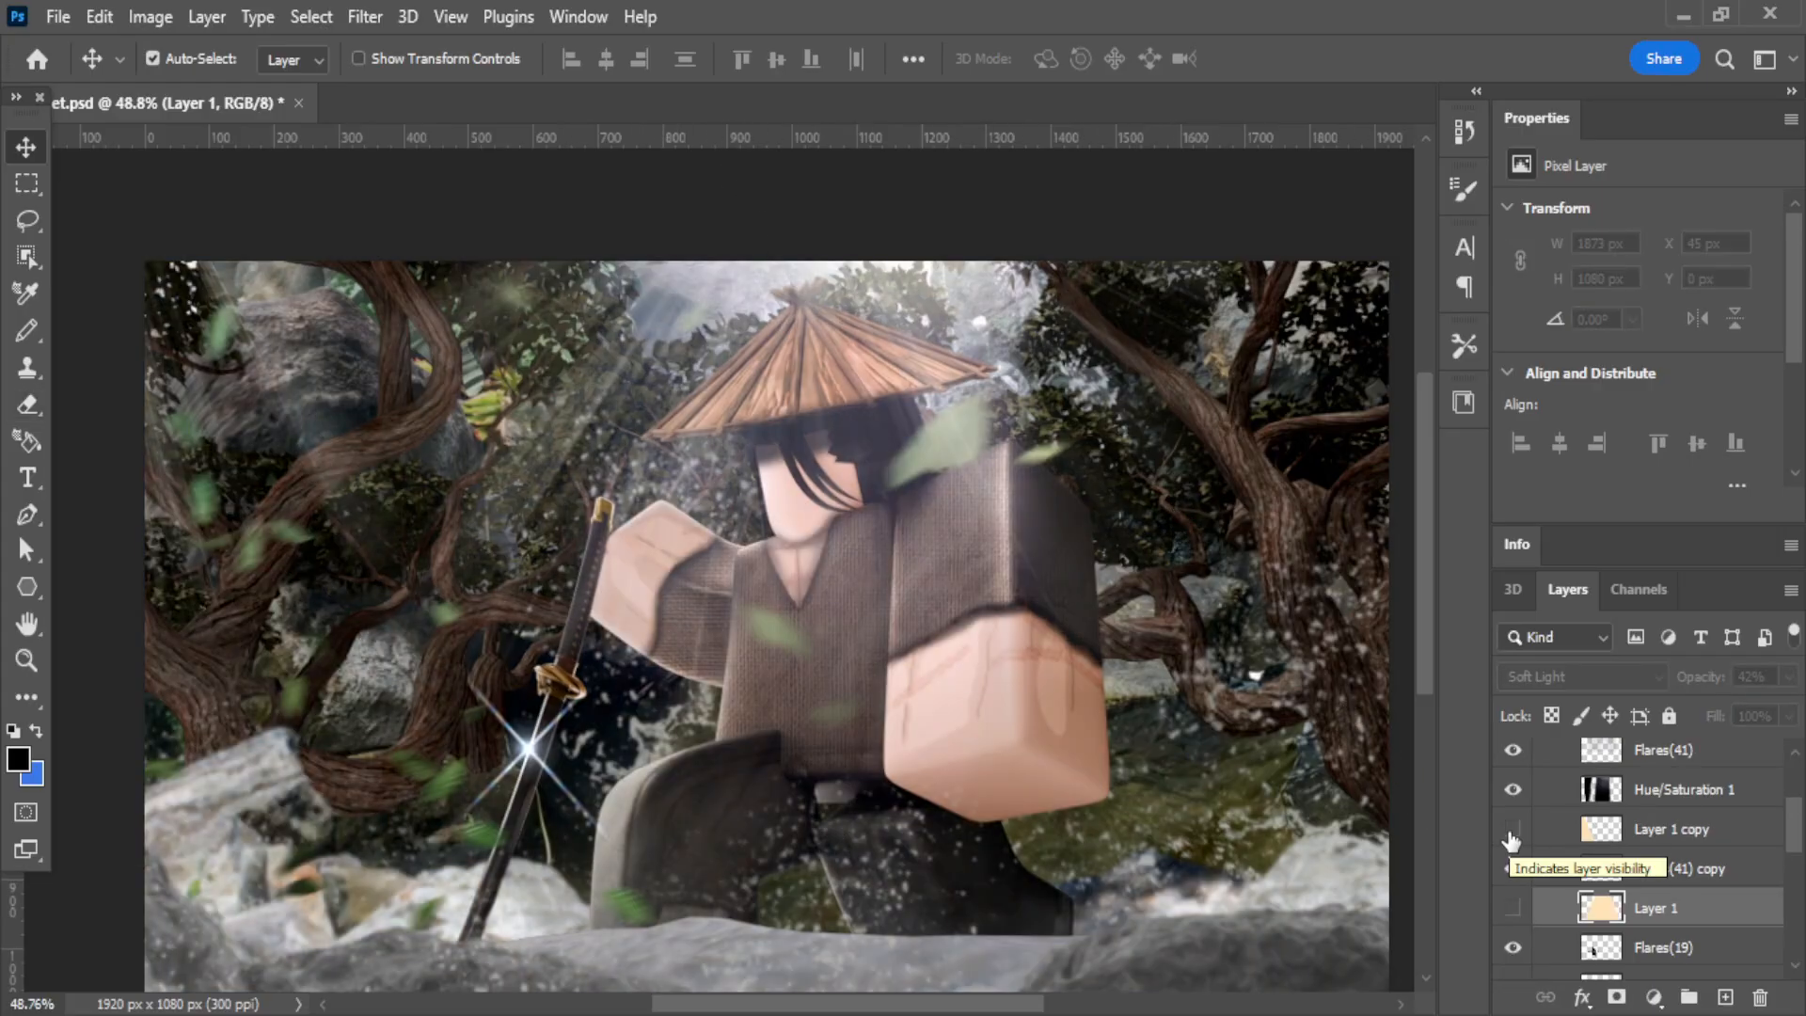
pyautogui.click(1512, 829)
pyautogui.click(1512, 908)
pyautogui.scroll(-2, 1514, 899)
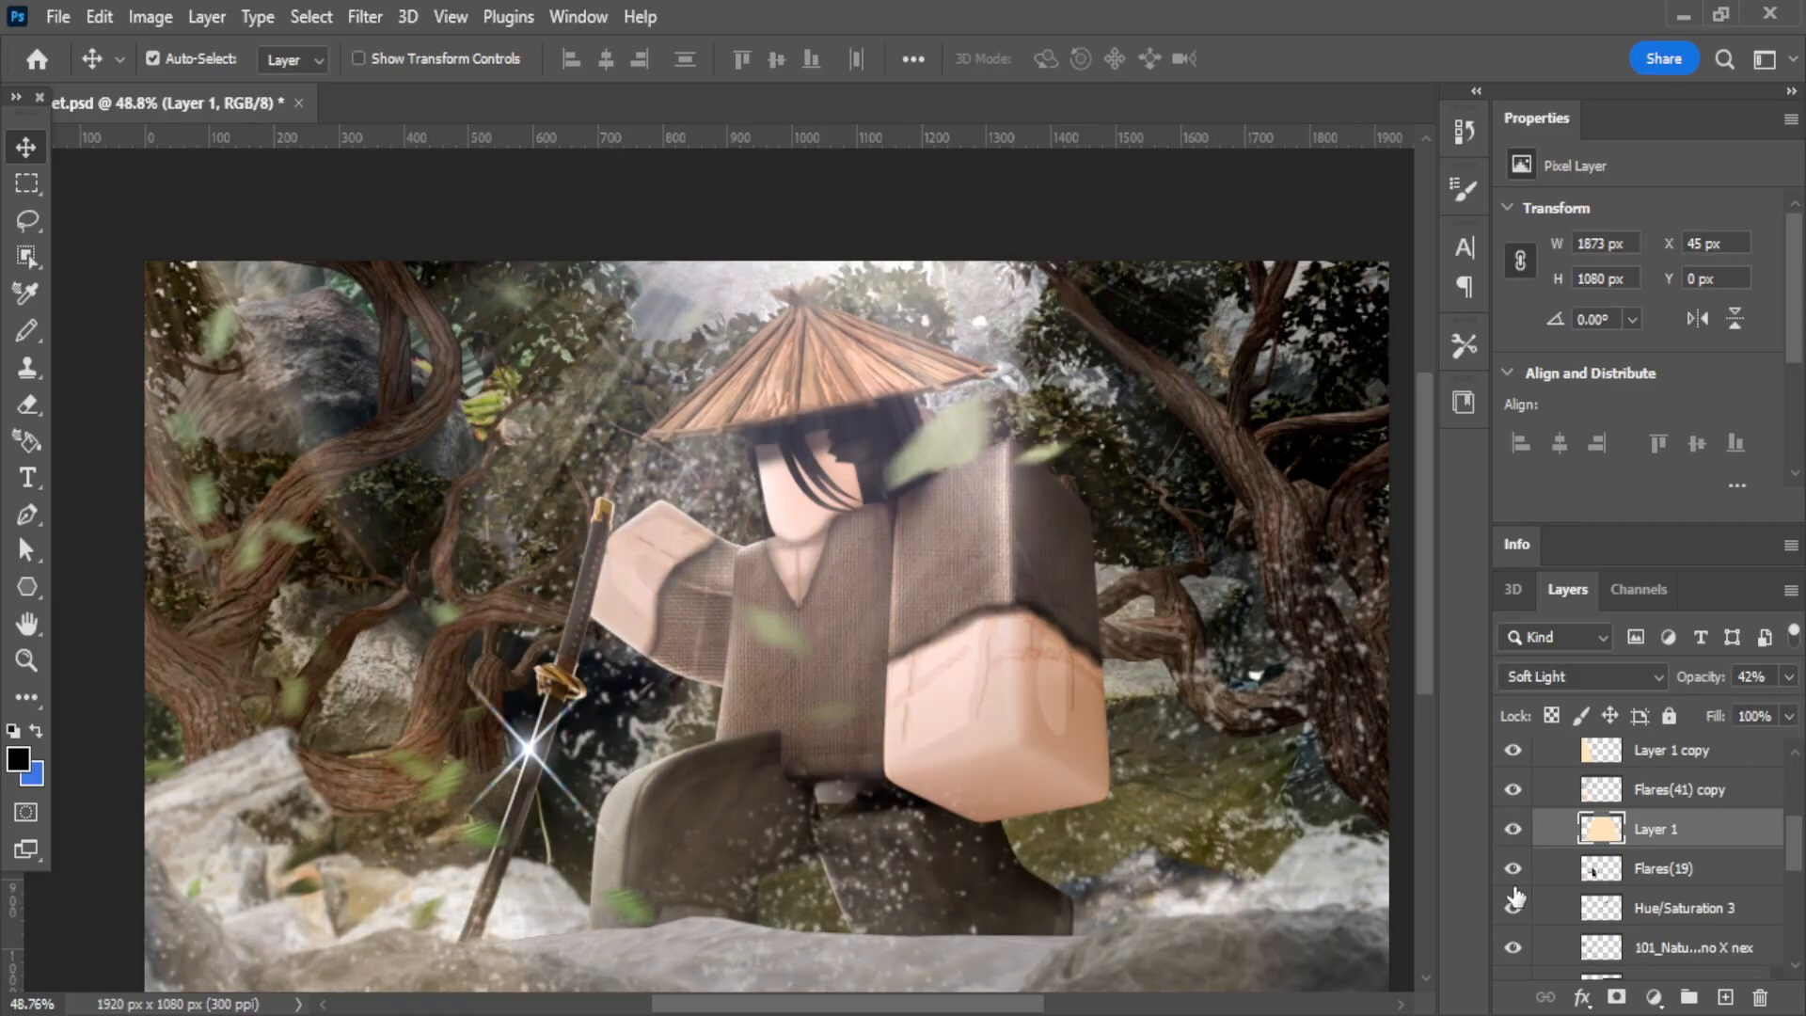
# Compare the sword with the Flares(19) glint hidden and shown, and select that layer.
pyautogui.click(1514, 870)
pyautogui.click(1514, 870)
pyautogui.click(1620, 889)
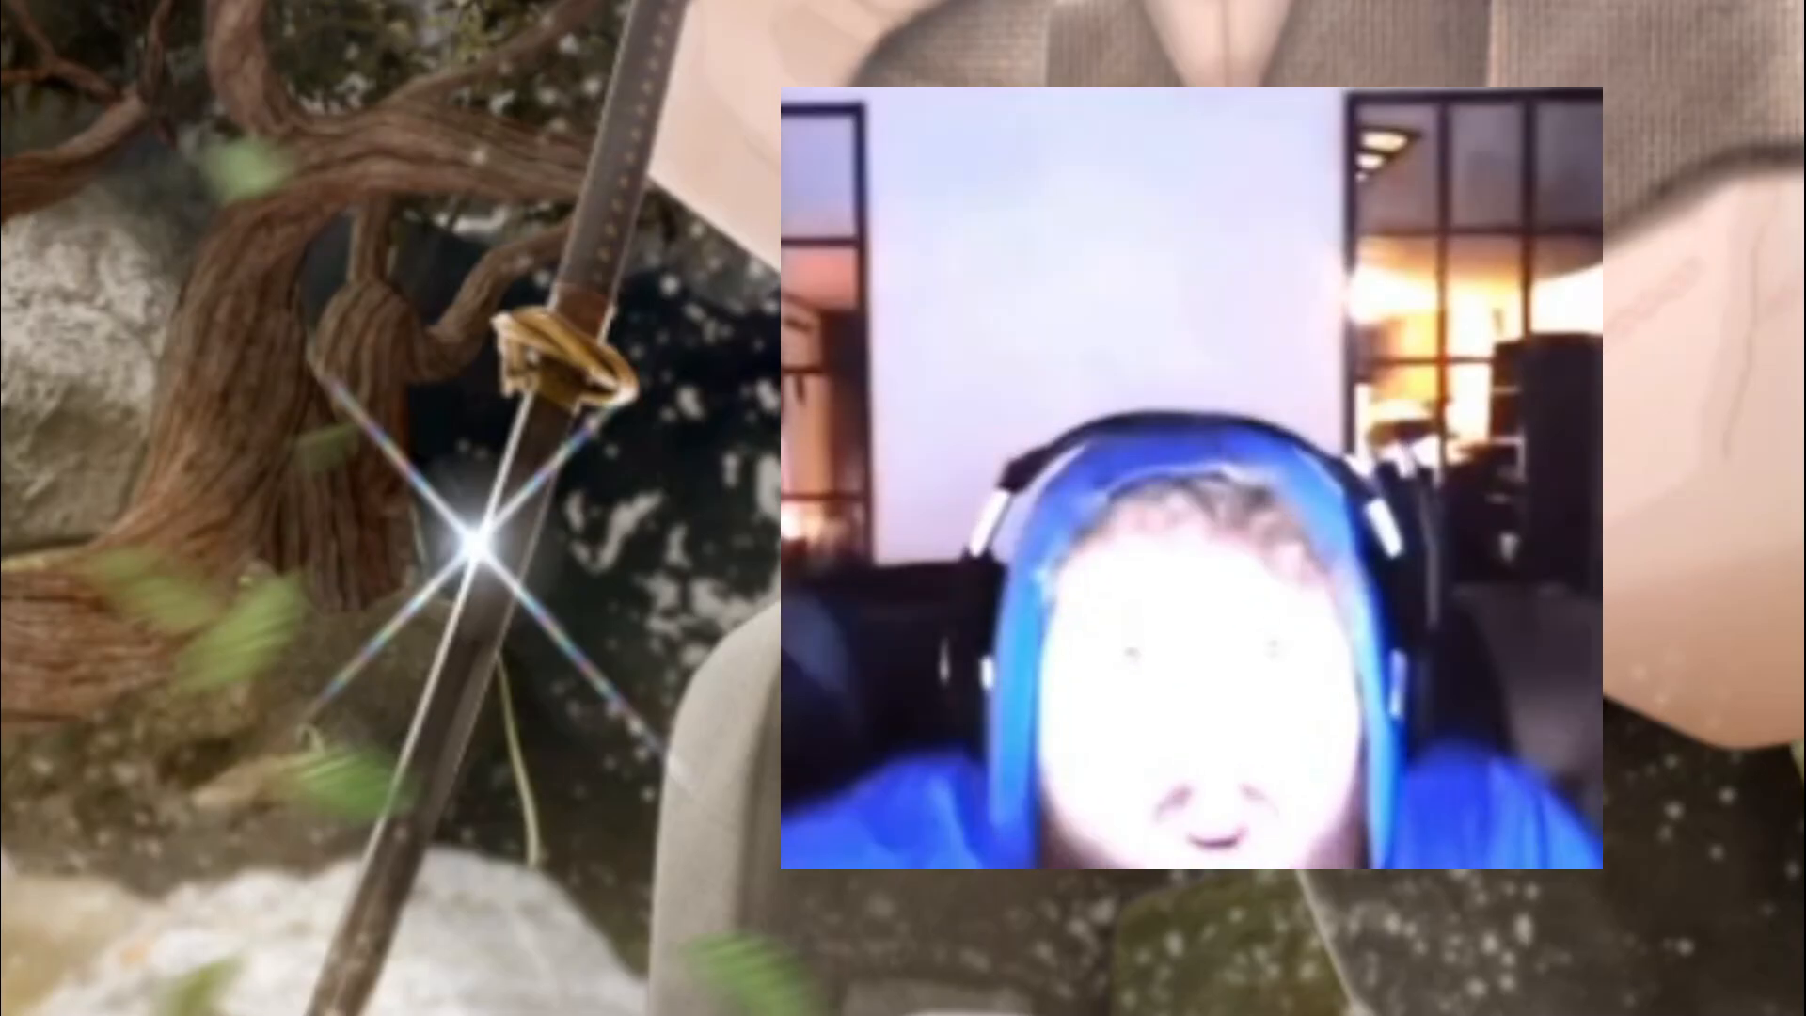
# Switch the Flares(19) blend mode to Normal for comparison, and set it back to Linear Dodge (Add).
pyautogui.click(1580, 676)
pyautogui.click(1535, 337)
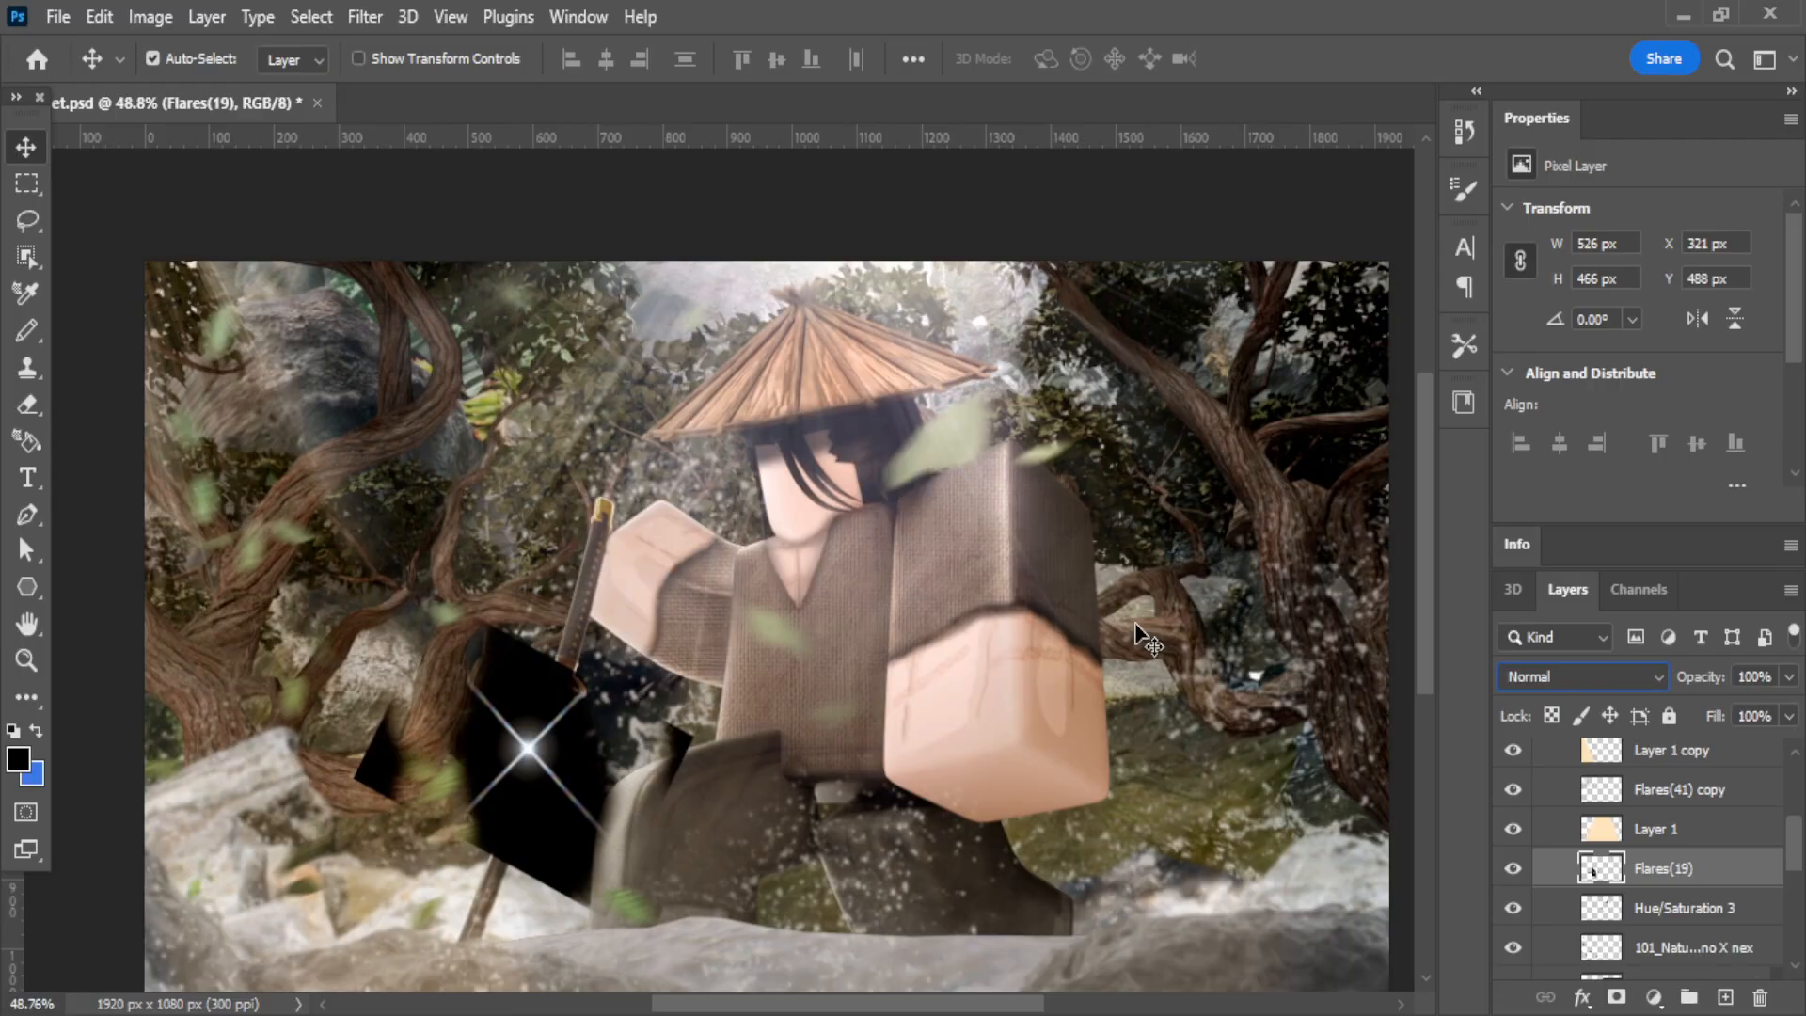
pyautogui.click(1564, 685)
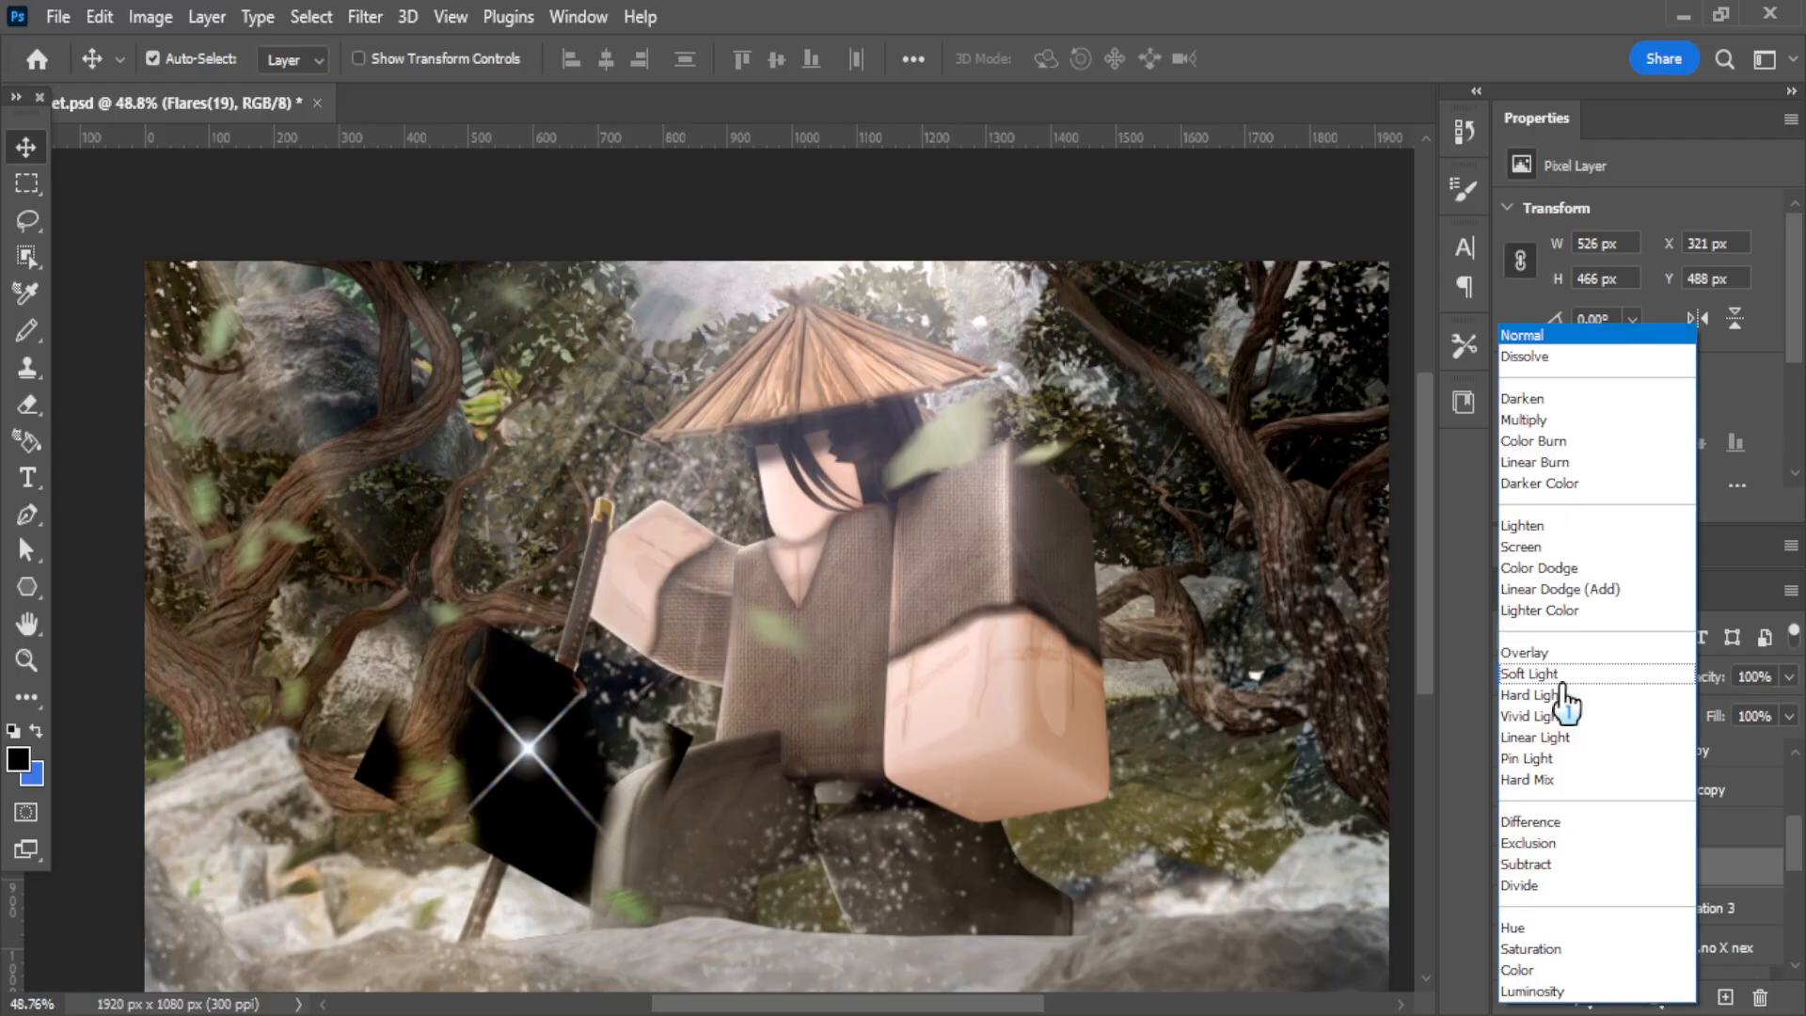
pyautogui.click(1544, 590)
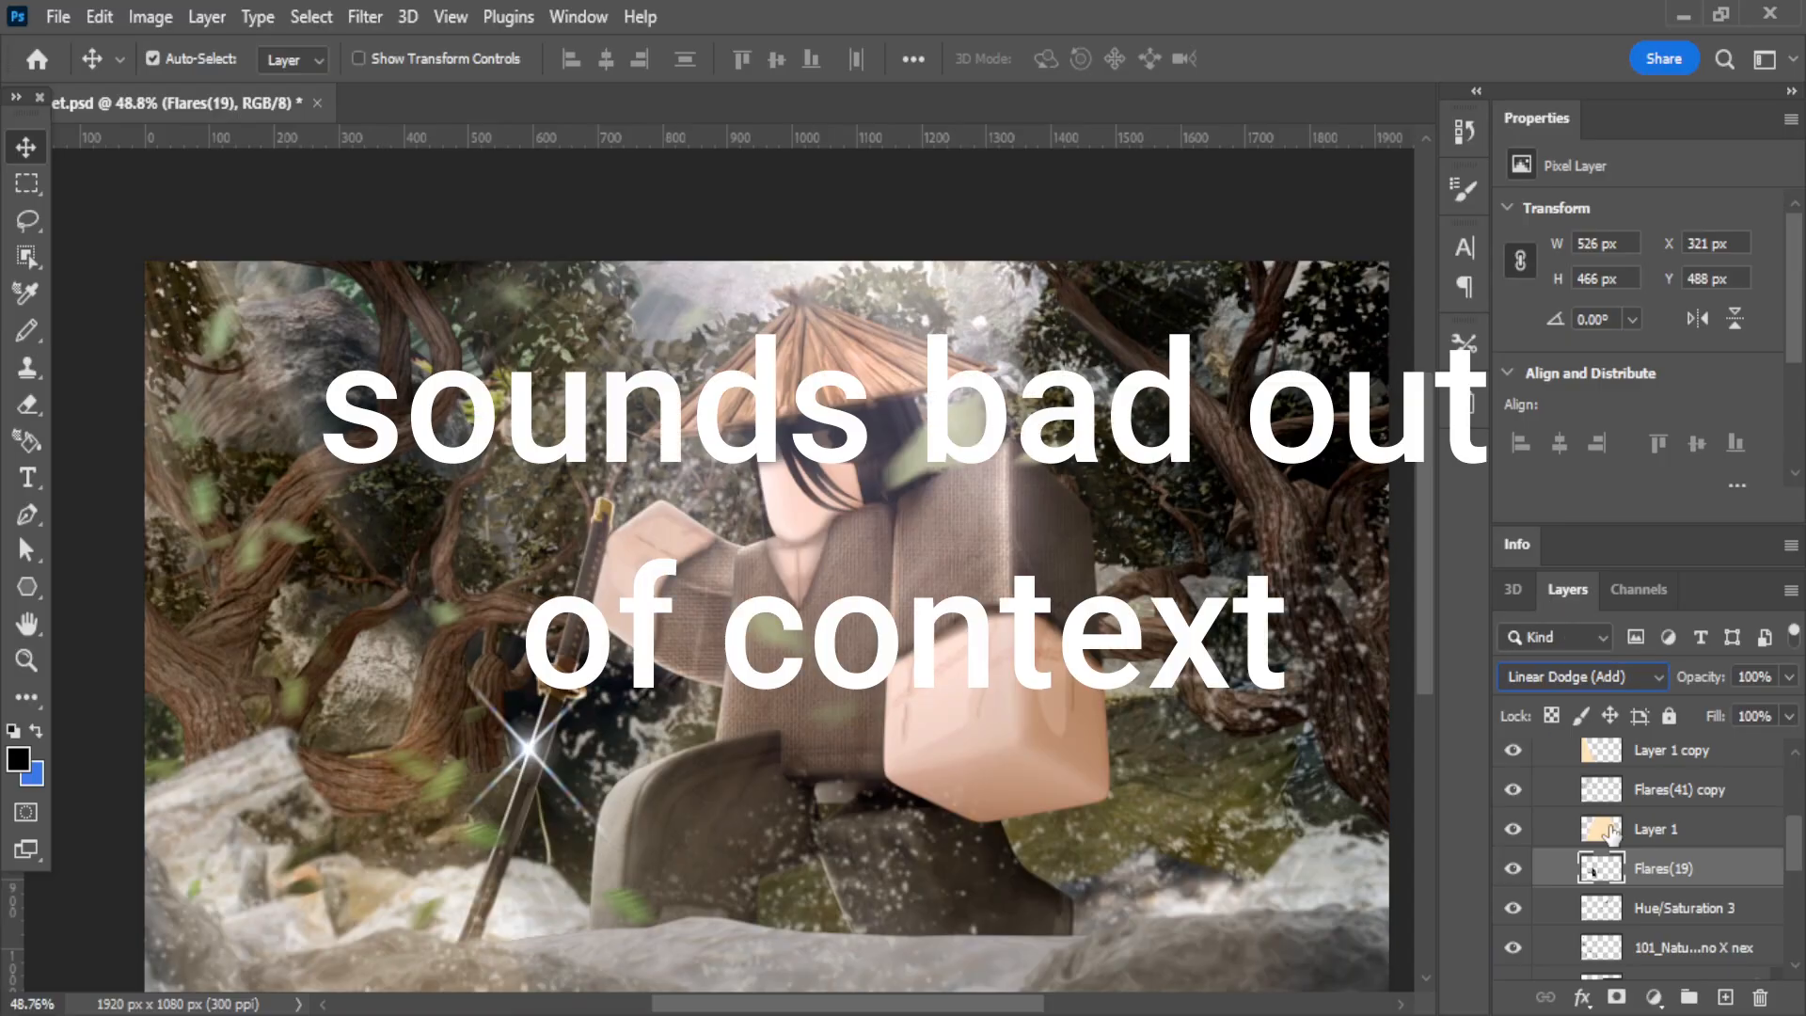
# Compare the flying leaves with the Hue/Saturation 3 and 101_Natu...no X nex layers hidden and shown.
pyautogui.scroll(-3, 1610, 834)
pyautogui.click(1516, 791)
pyautogui.click(1517, 792)
pyautogui.click(1517, 830)
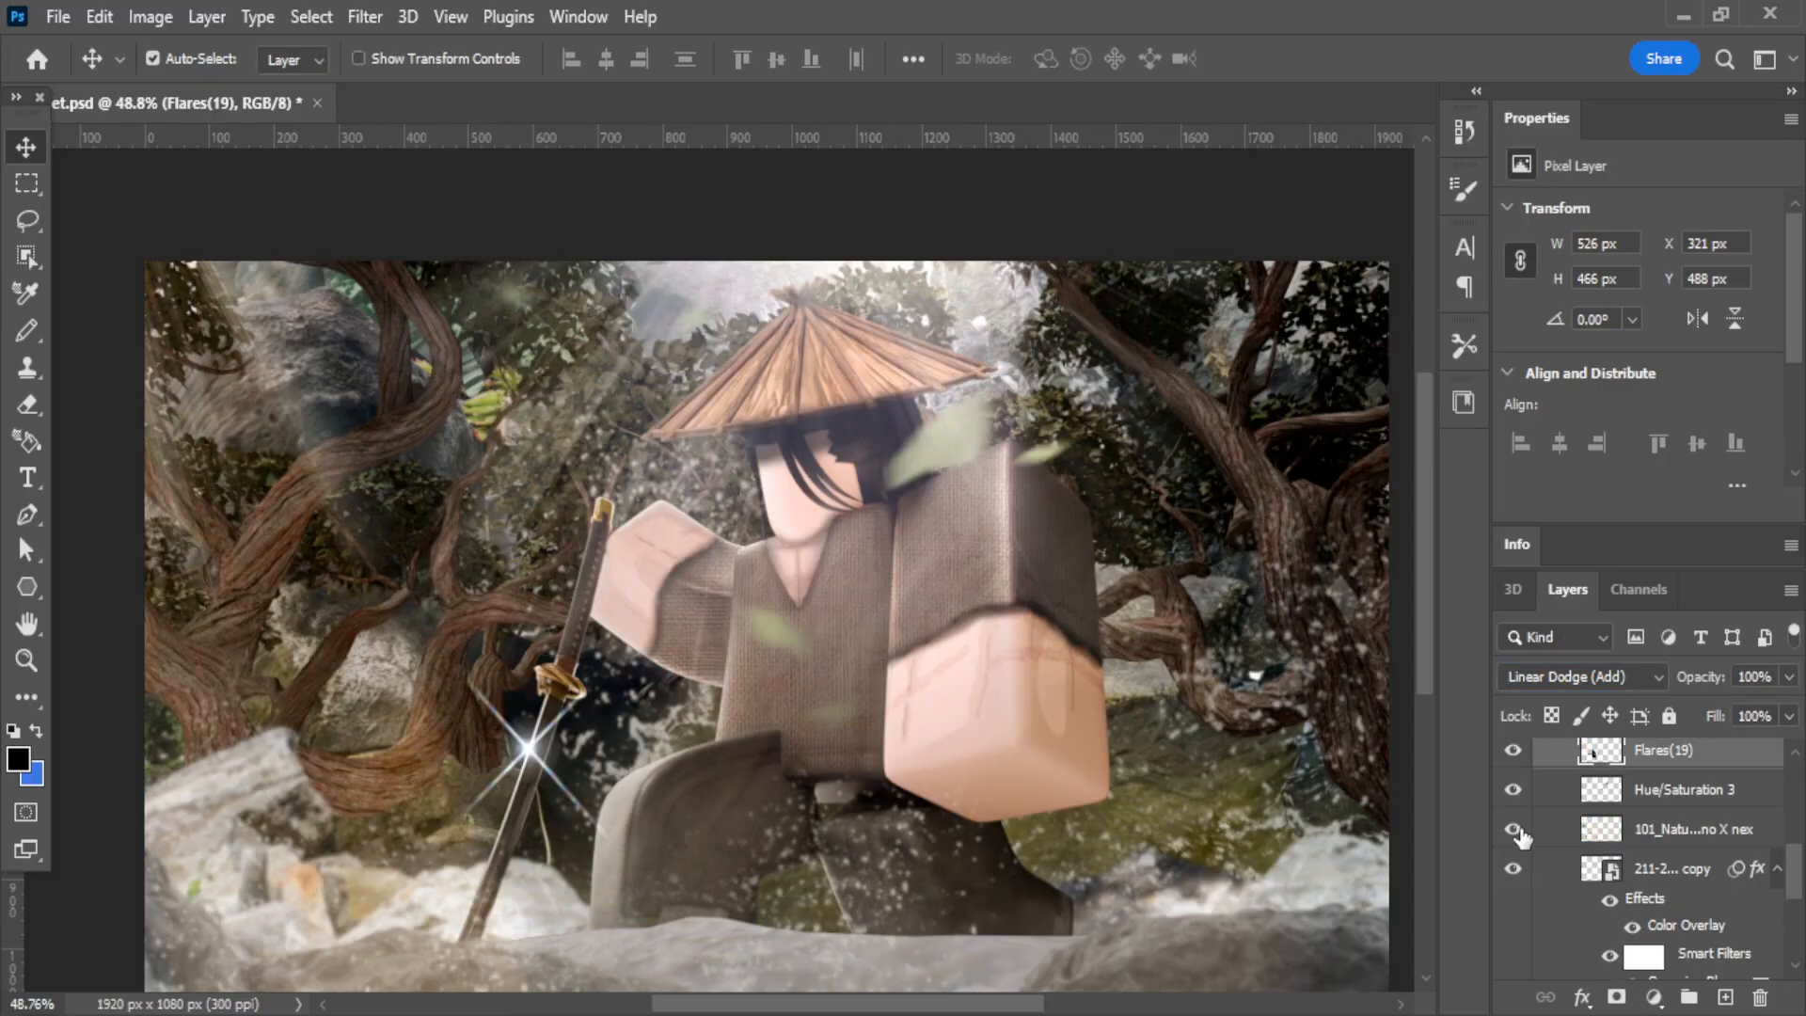
pyautogui.click(1518, 831)
pyautogui.click(1515, 793)
pyautogui.click(1516, 793)
pyautogui.click(1515, 829)
pyautogui.click(1515, 829)
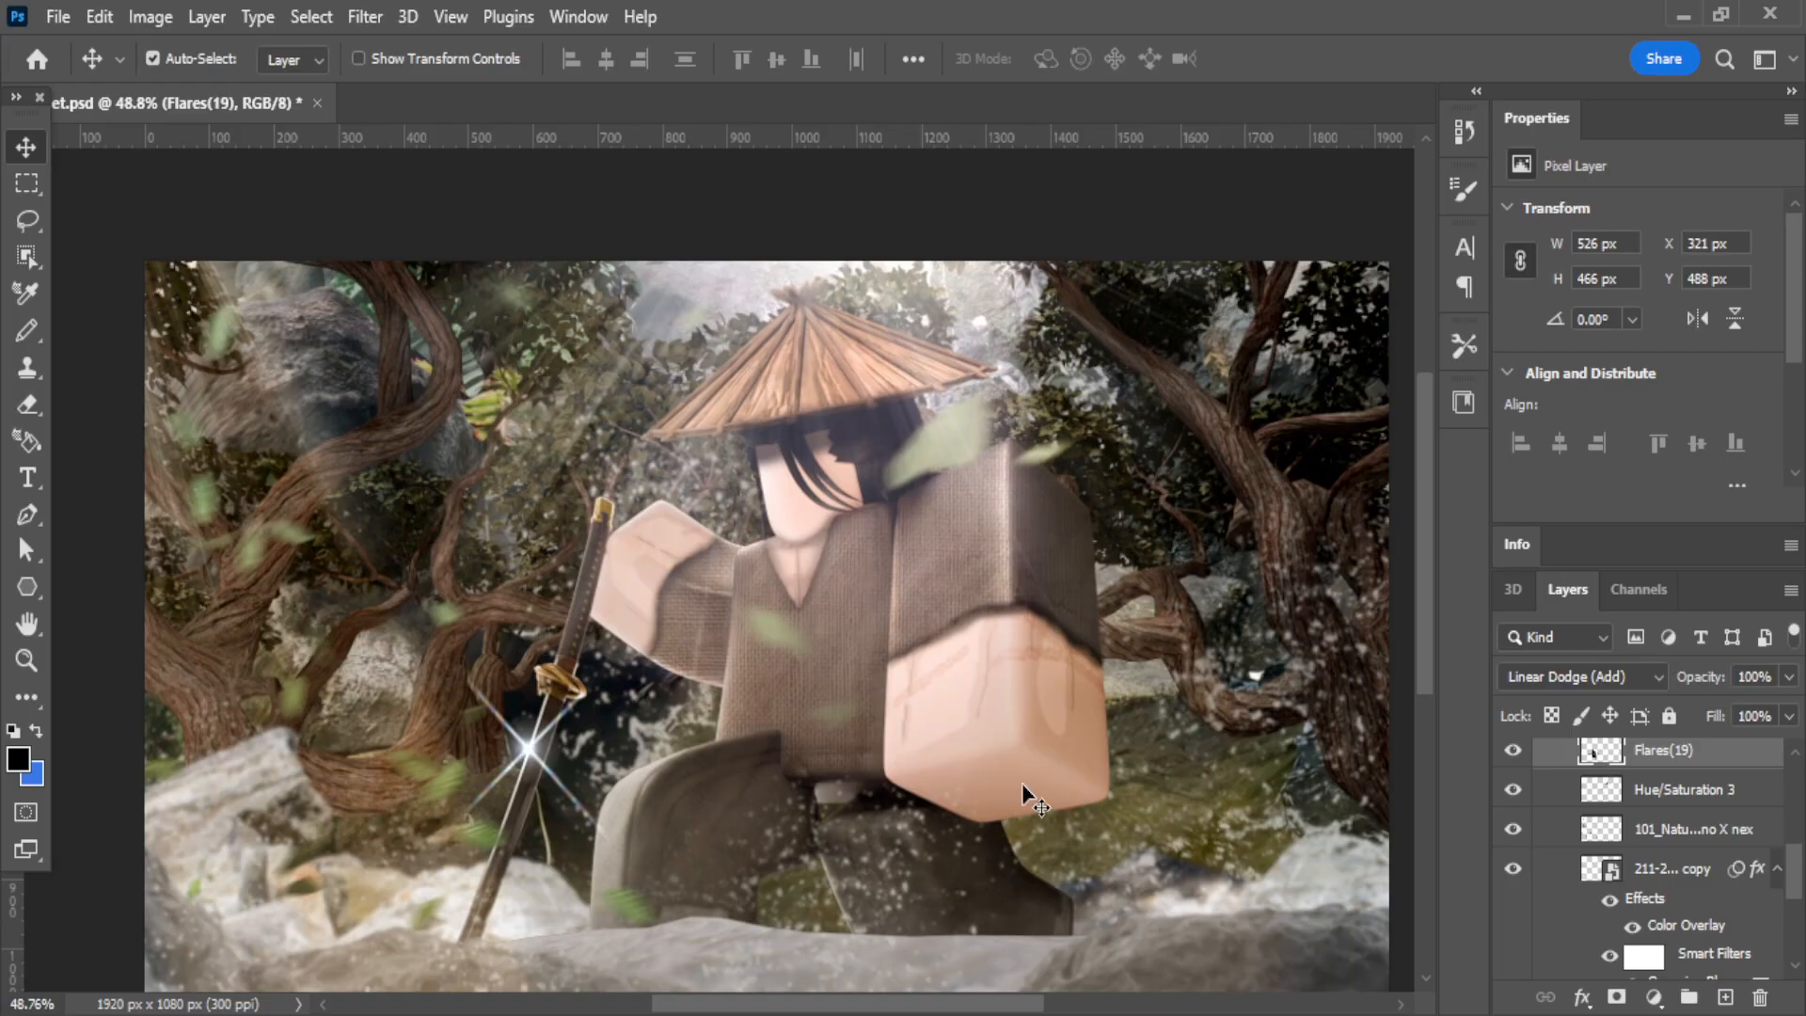
# Select the Hue/Saturation 3 leaves layer and find the Motion Blur filter without applying it.
pyautogui.click(989, 634)
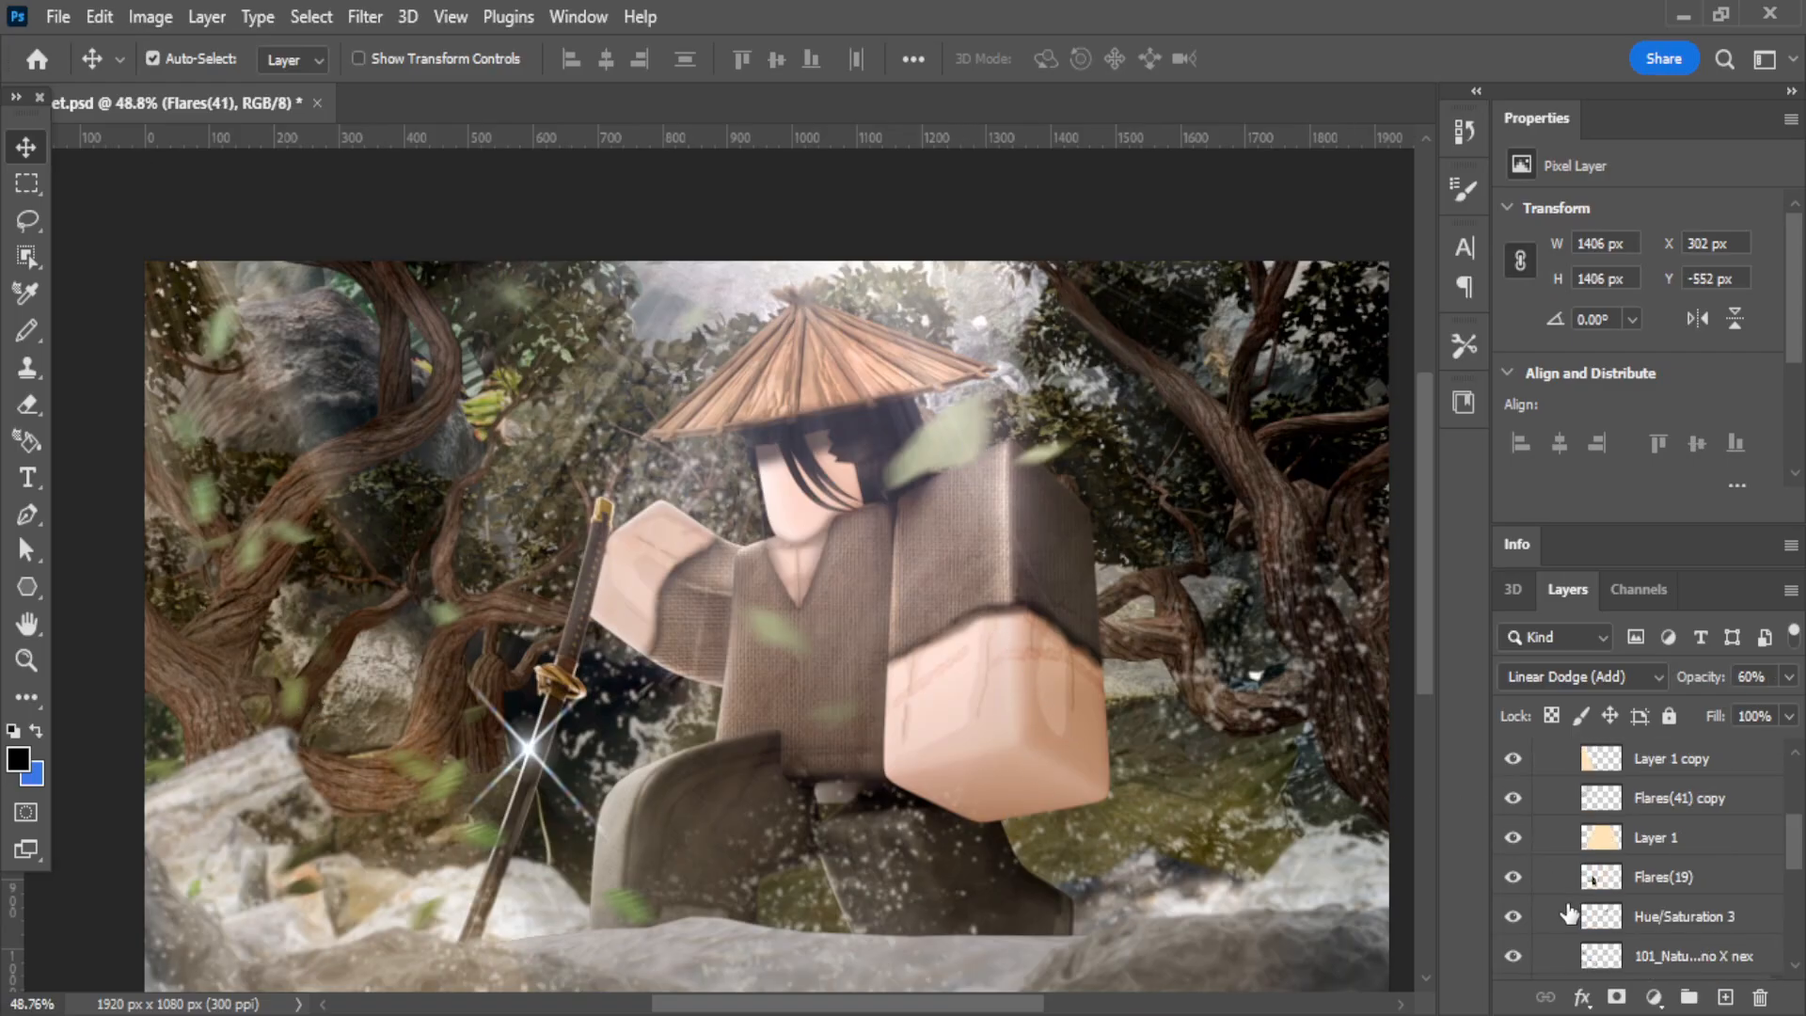
pyautogui.scroll(-3, 1568, 912)
pyautogui.click(1571, 800)
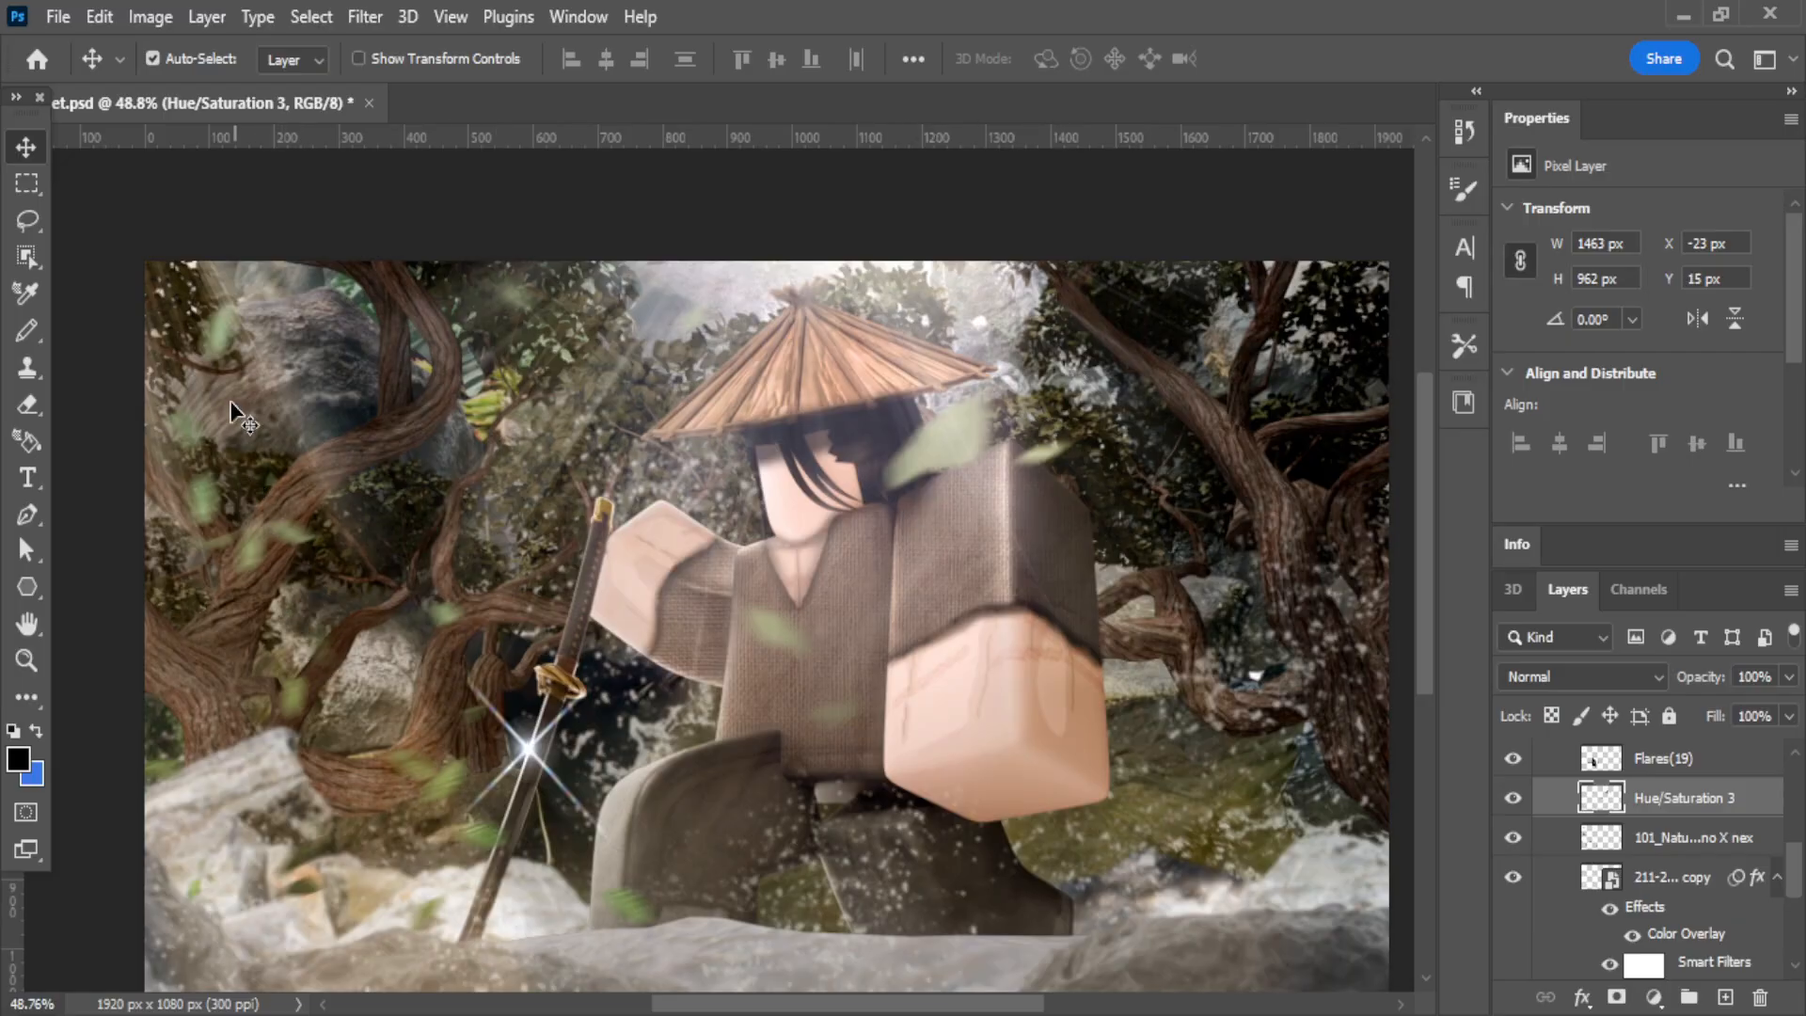
pyautogui.click(363, 18)
pyautogui.moveTo(438, 381)
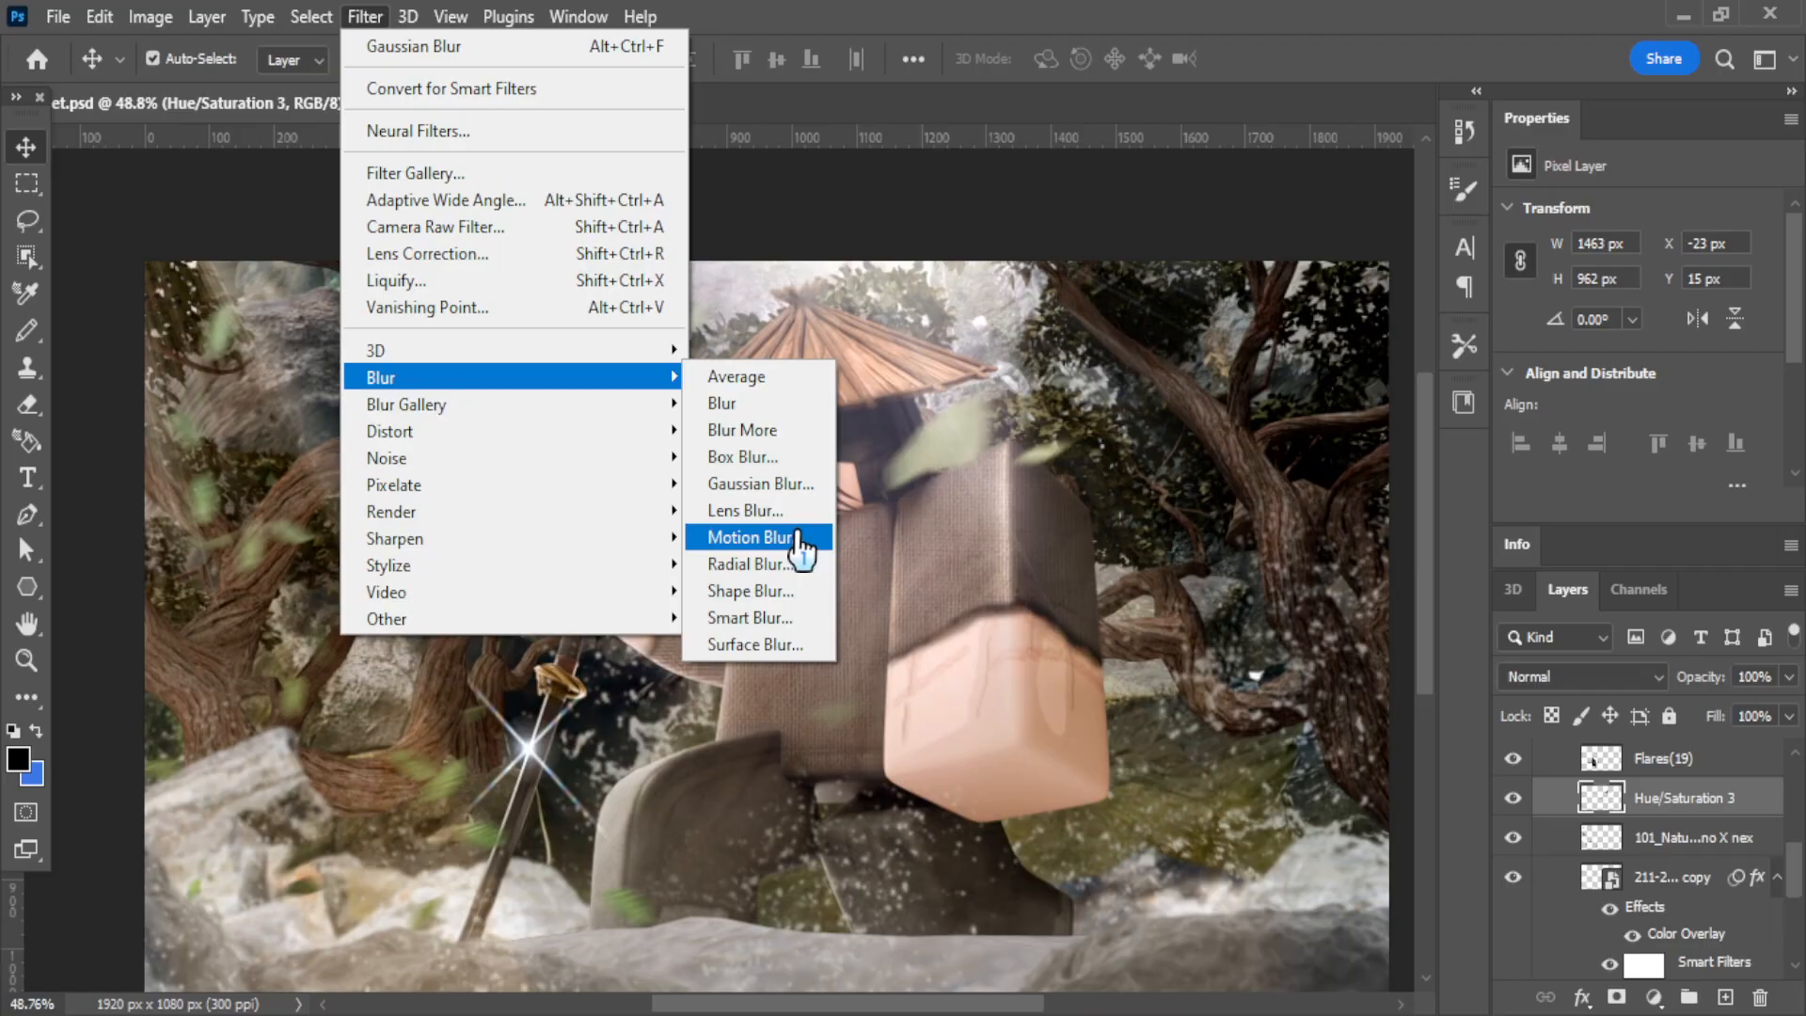
pyautogui.click(968, 491)
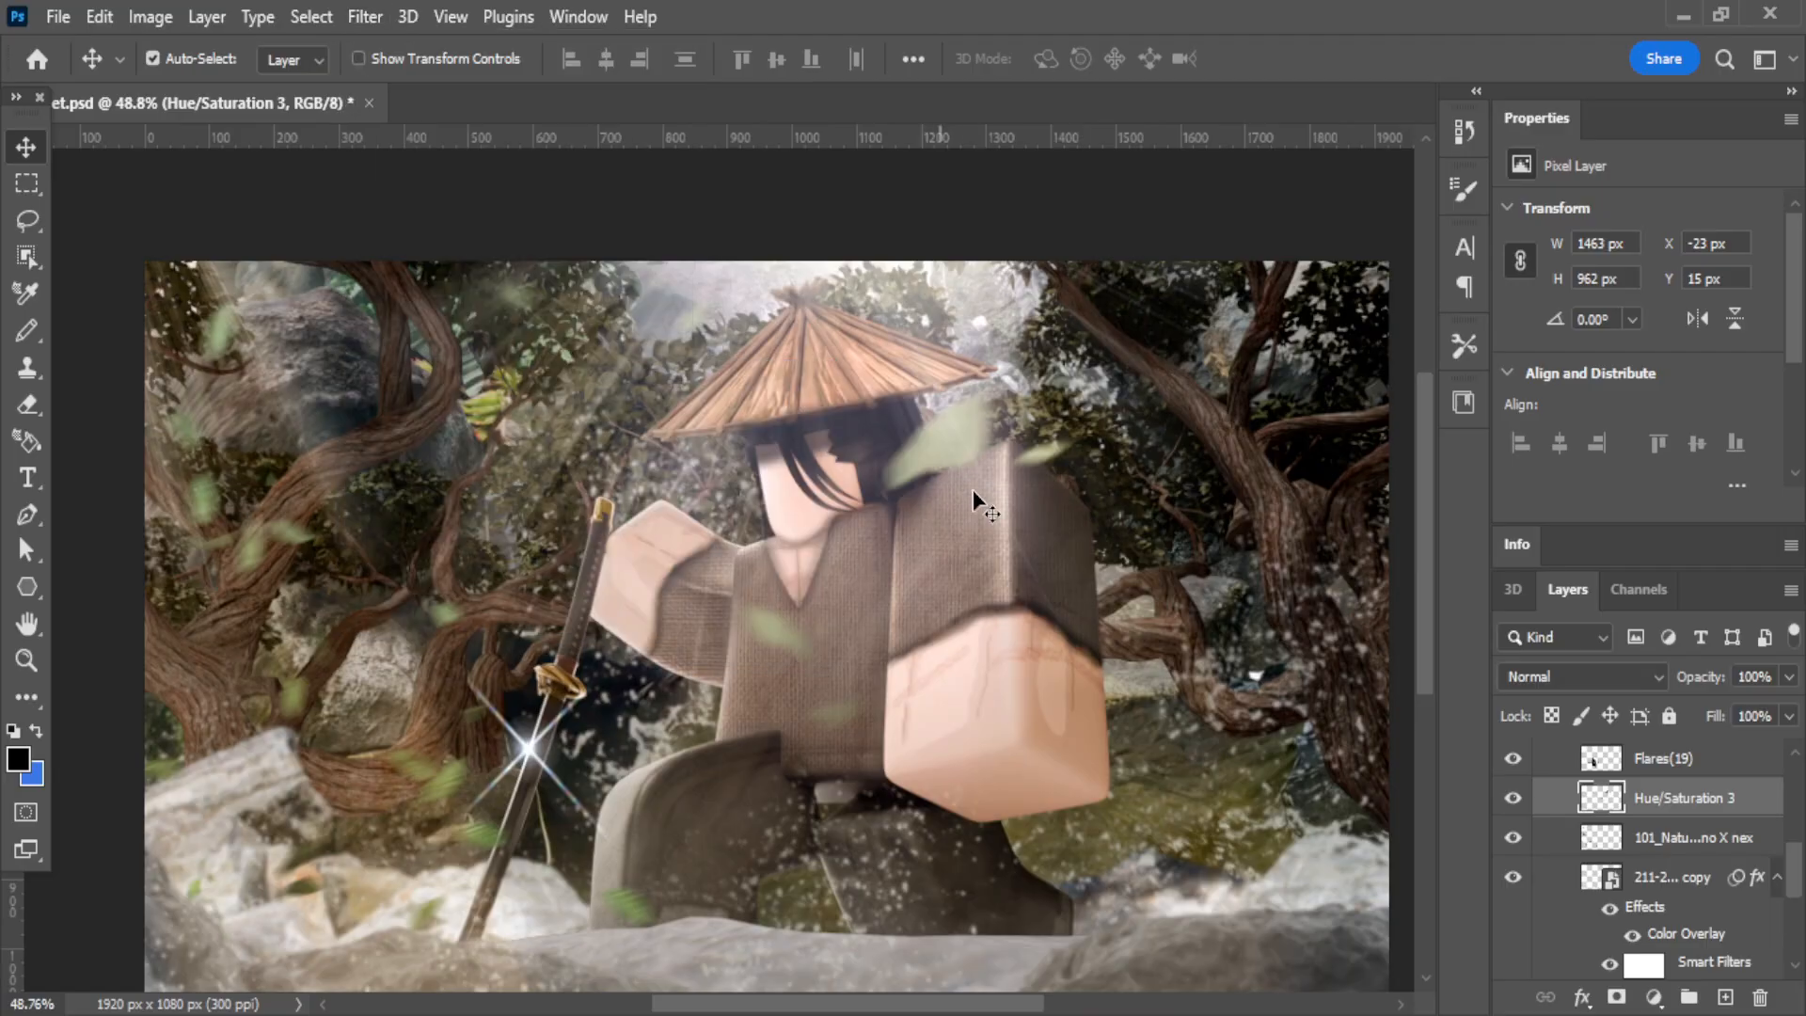
# Select the water splash copy layer with the Color Overlay effect and examine the mist over the foreground.
pyautogui.click(1655, 835)
pyautogui.scroll(-2, 1637, 865)
pyautogui.click(1604, 807)
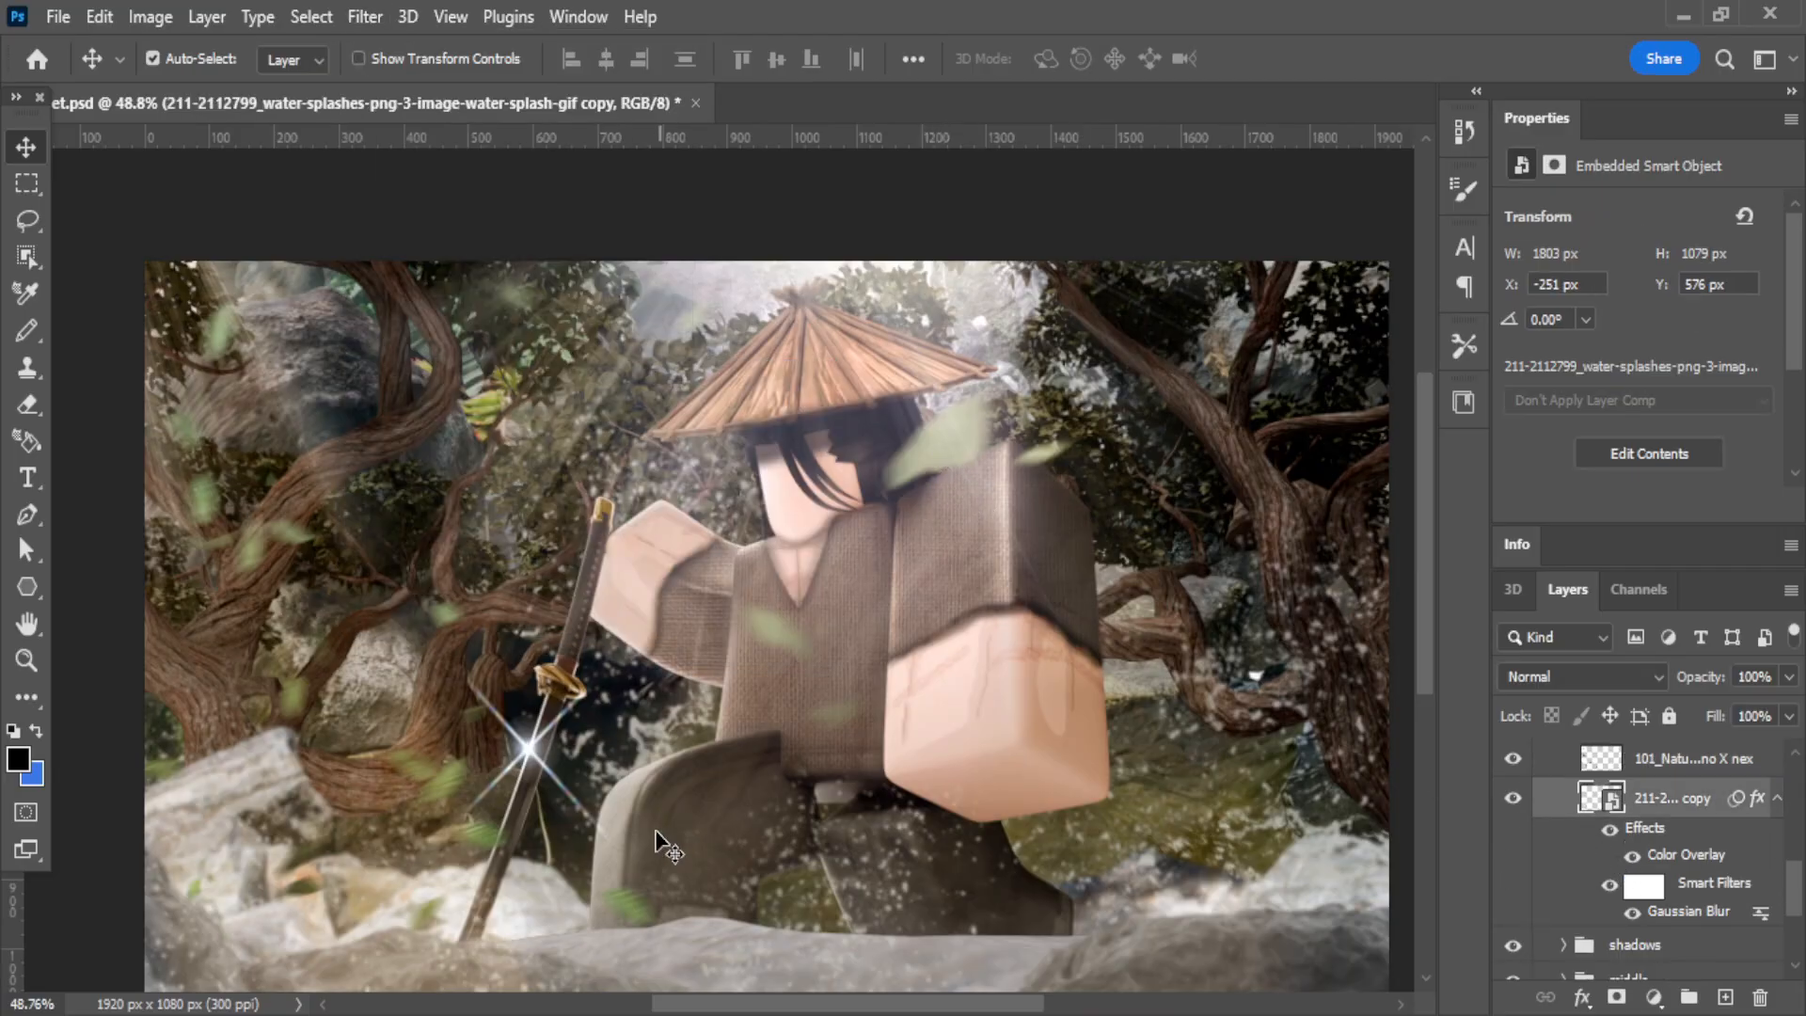
# Collapse the front group and Group 1, hide Group 1, and show and select the Invert 1 layer.
pyautogui.scroll(5, 1568, 875)
pyautogui.click(1565, 873)
pyautogui.click(1527, 875)
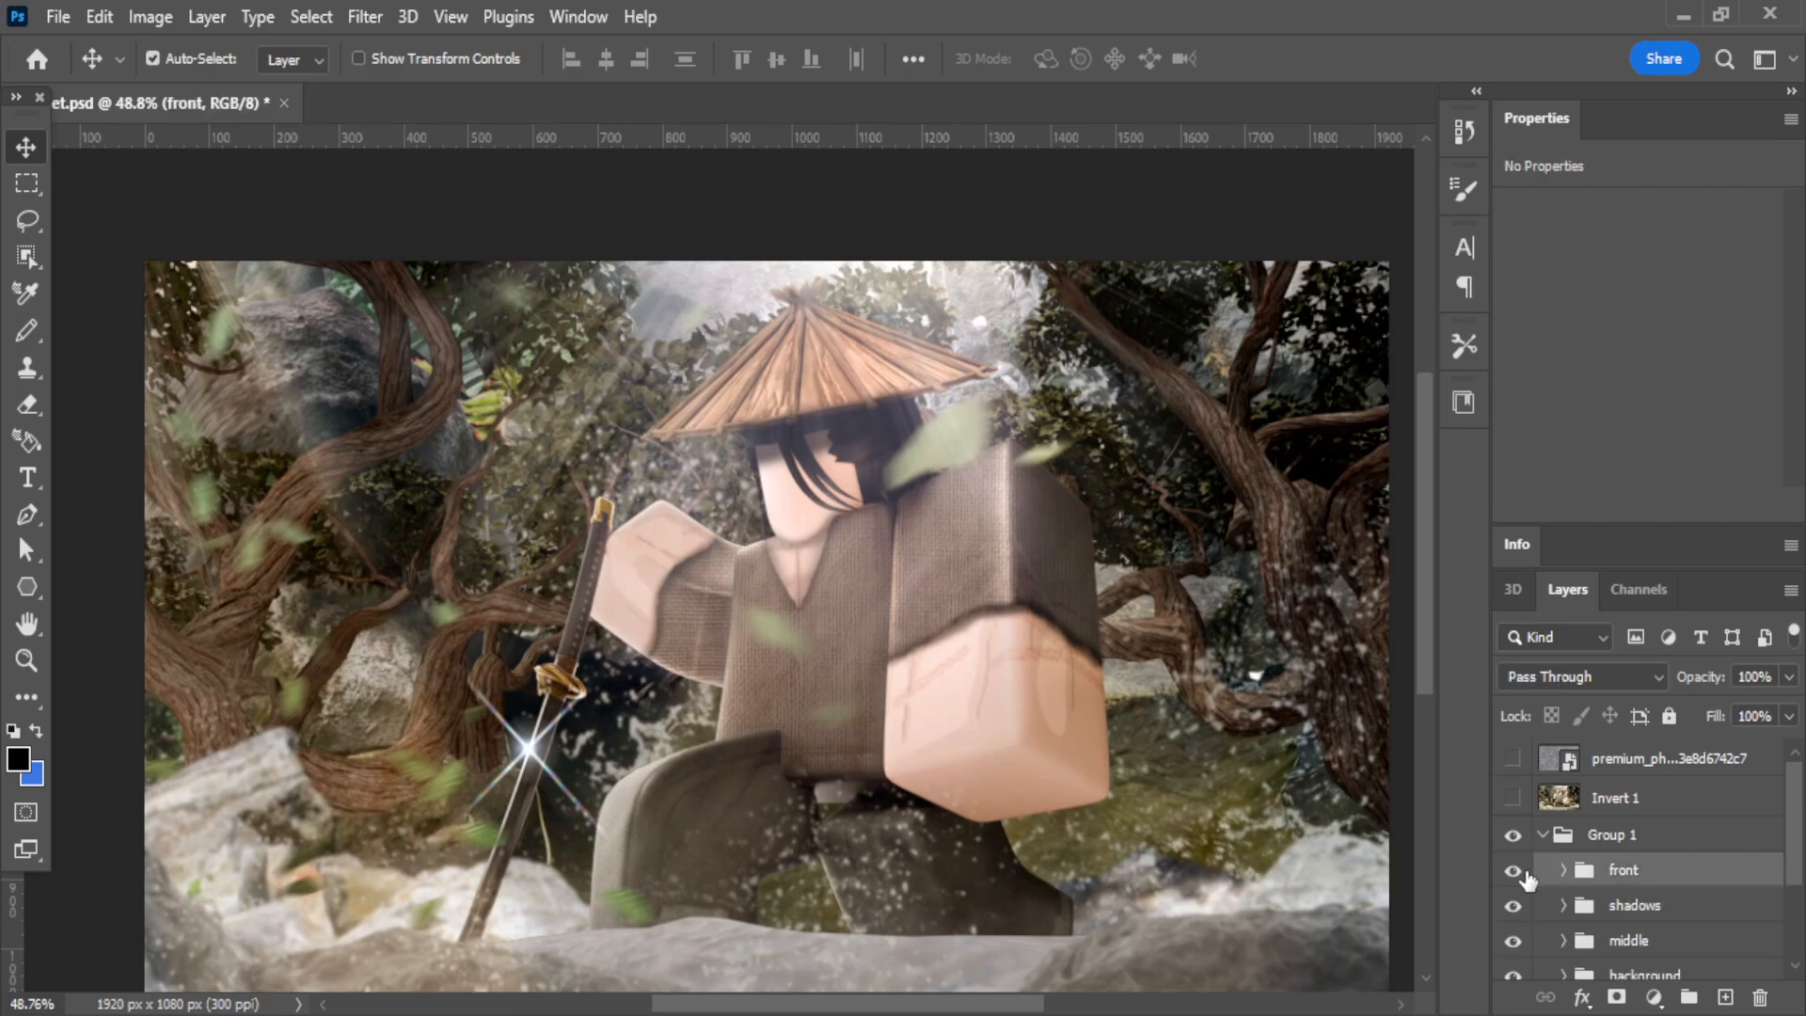
pyautogui.click(1541, 835)
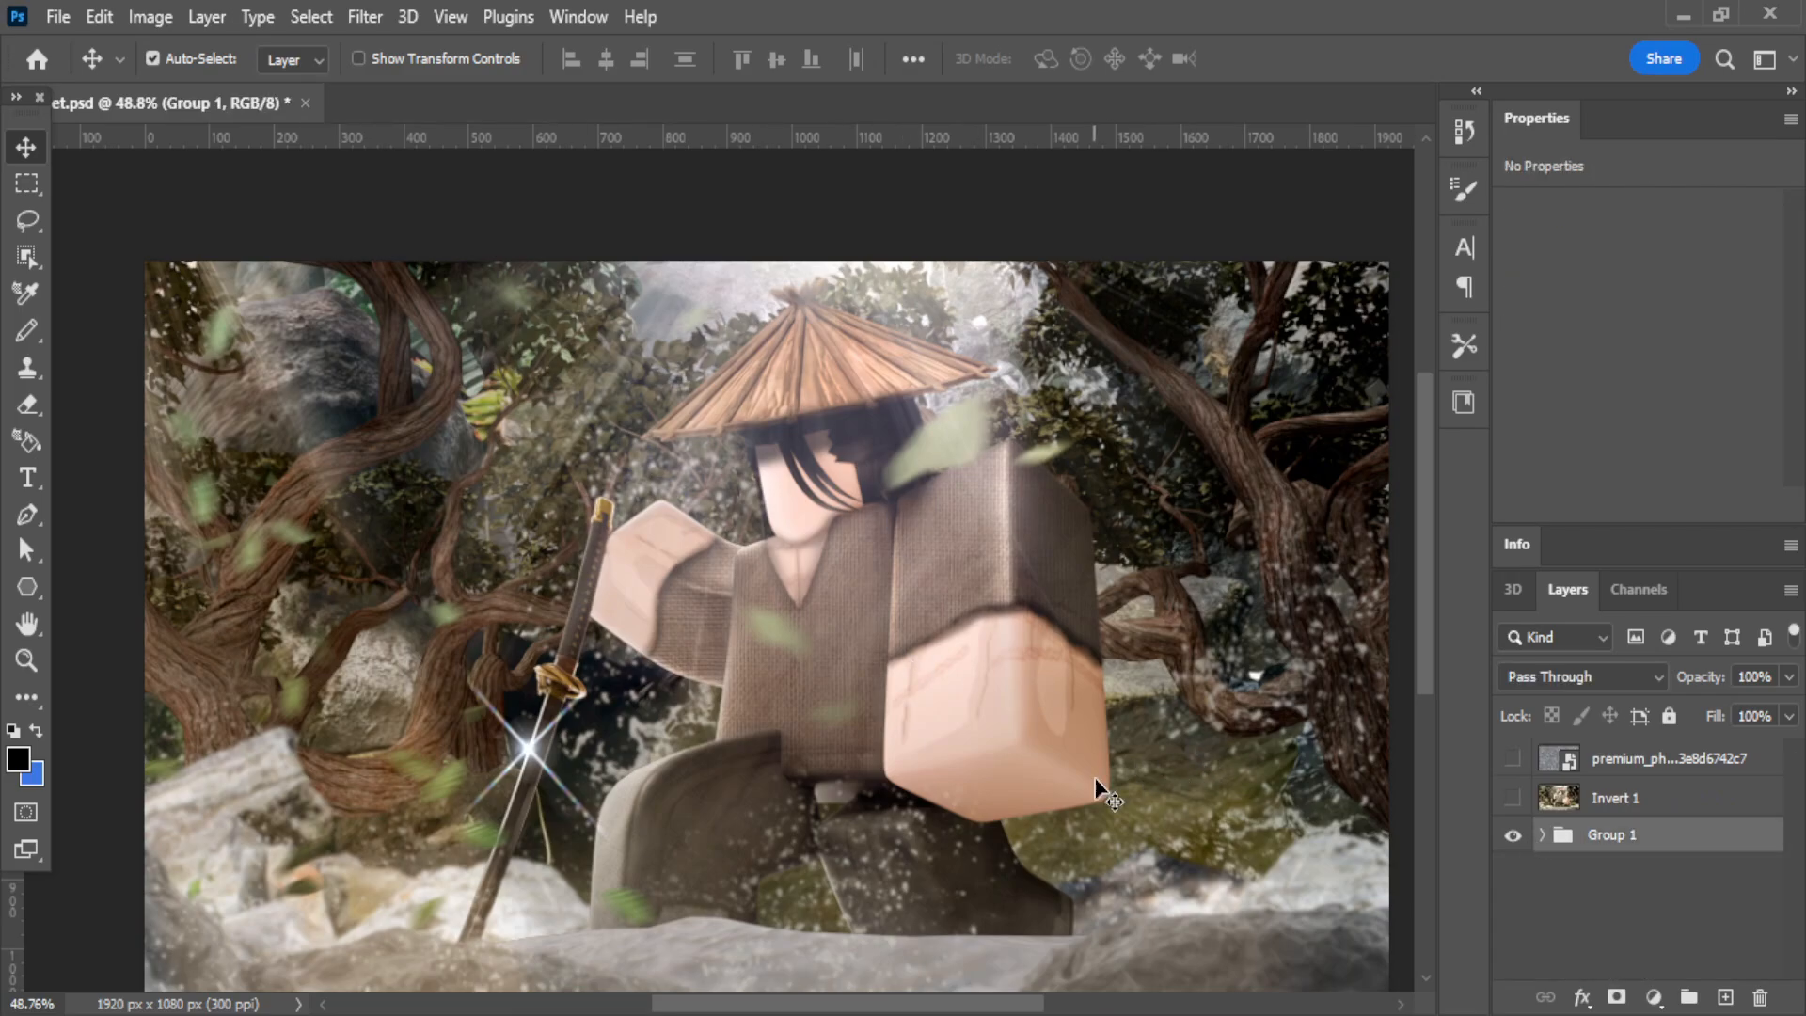
pyautogui.moveTo(1512, 835); pyautogui.dragTo(1521, 771)
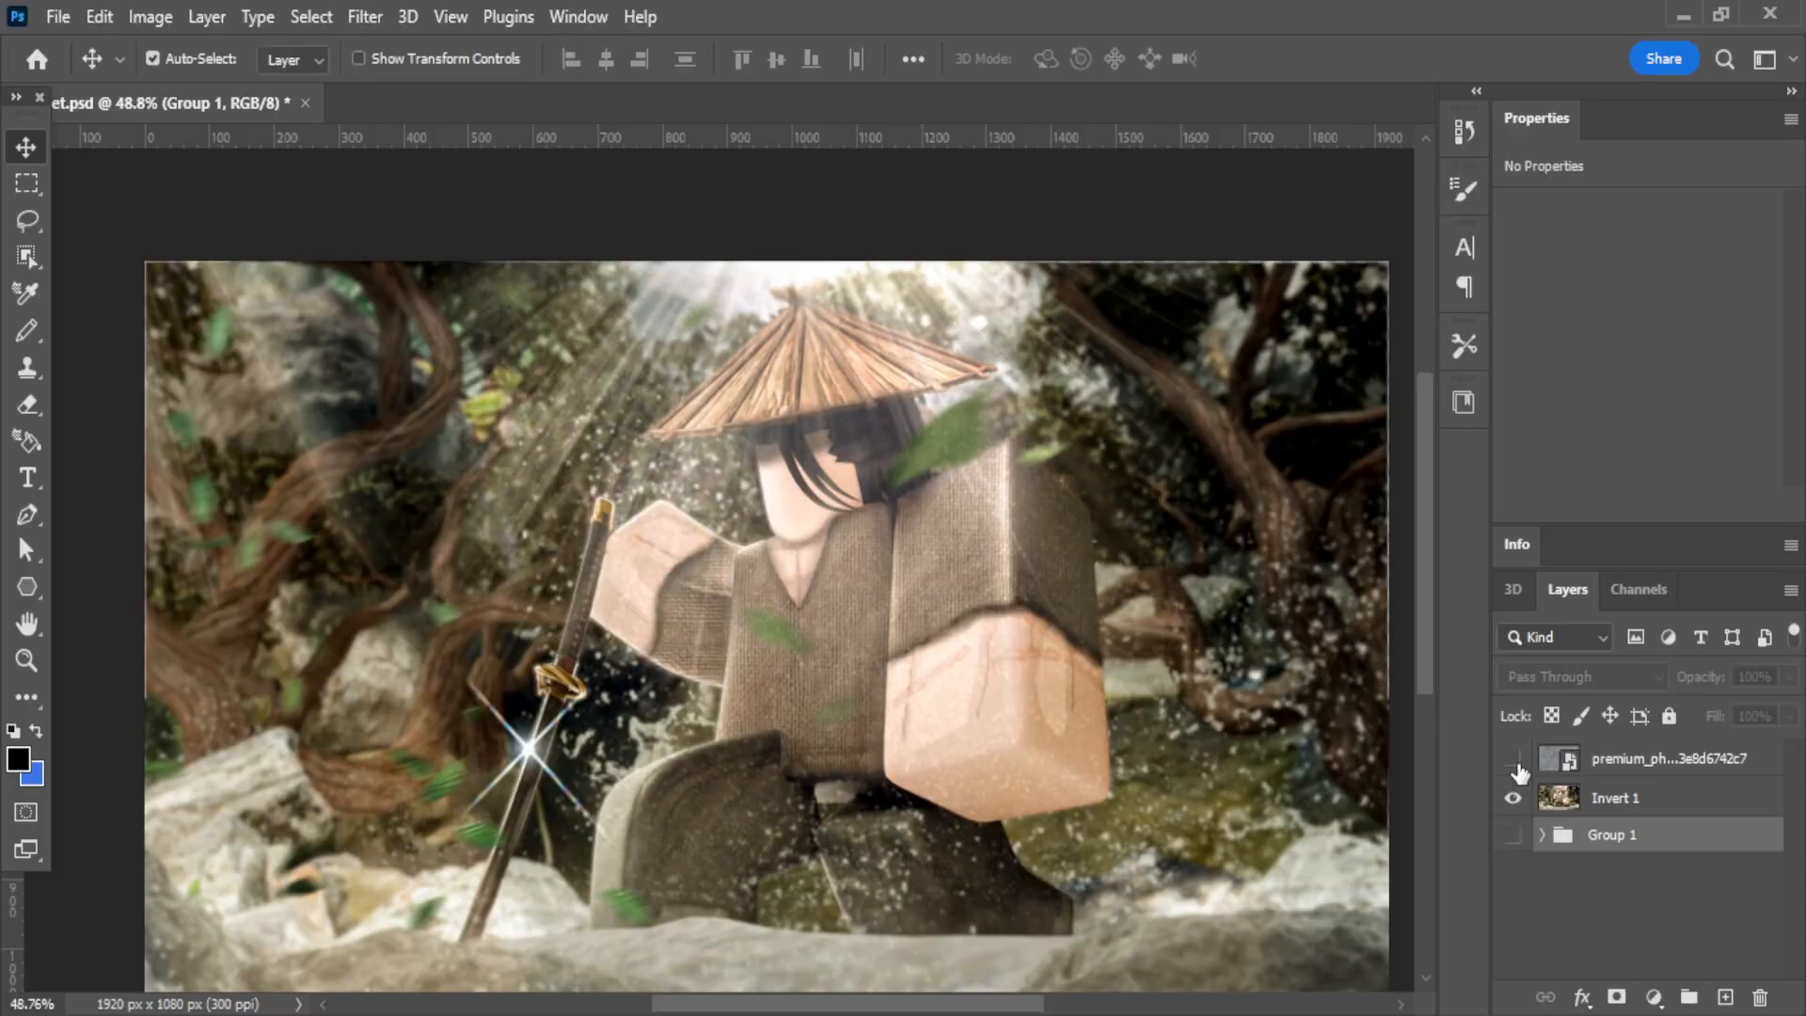
pyautogui.click(1598, 807)
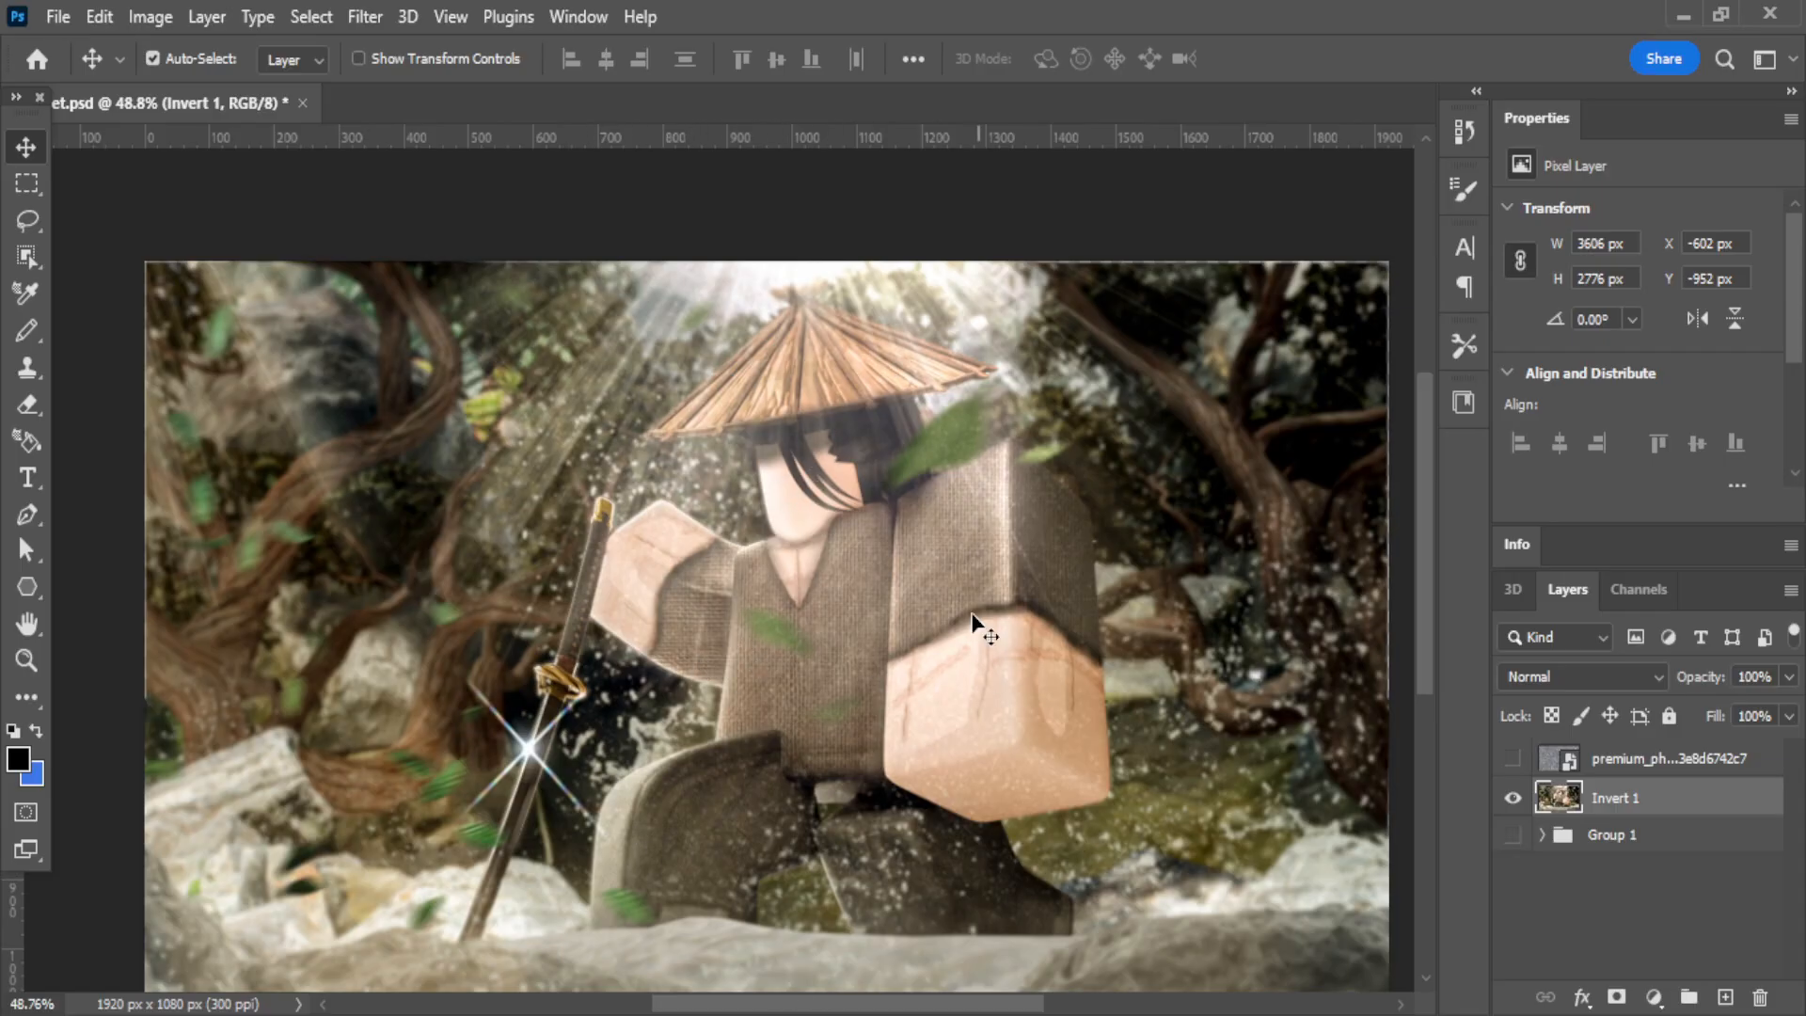
# Look over the Blur Gallery filters and the Blur tool as ways to blur the Invert 1 background.
pyautogui.click(366, 17)
pyautogui.moveTo(428, 414)
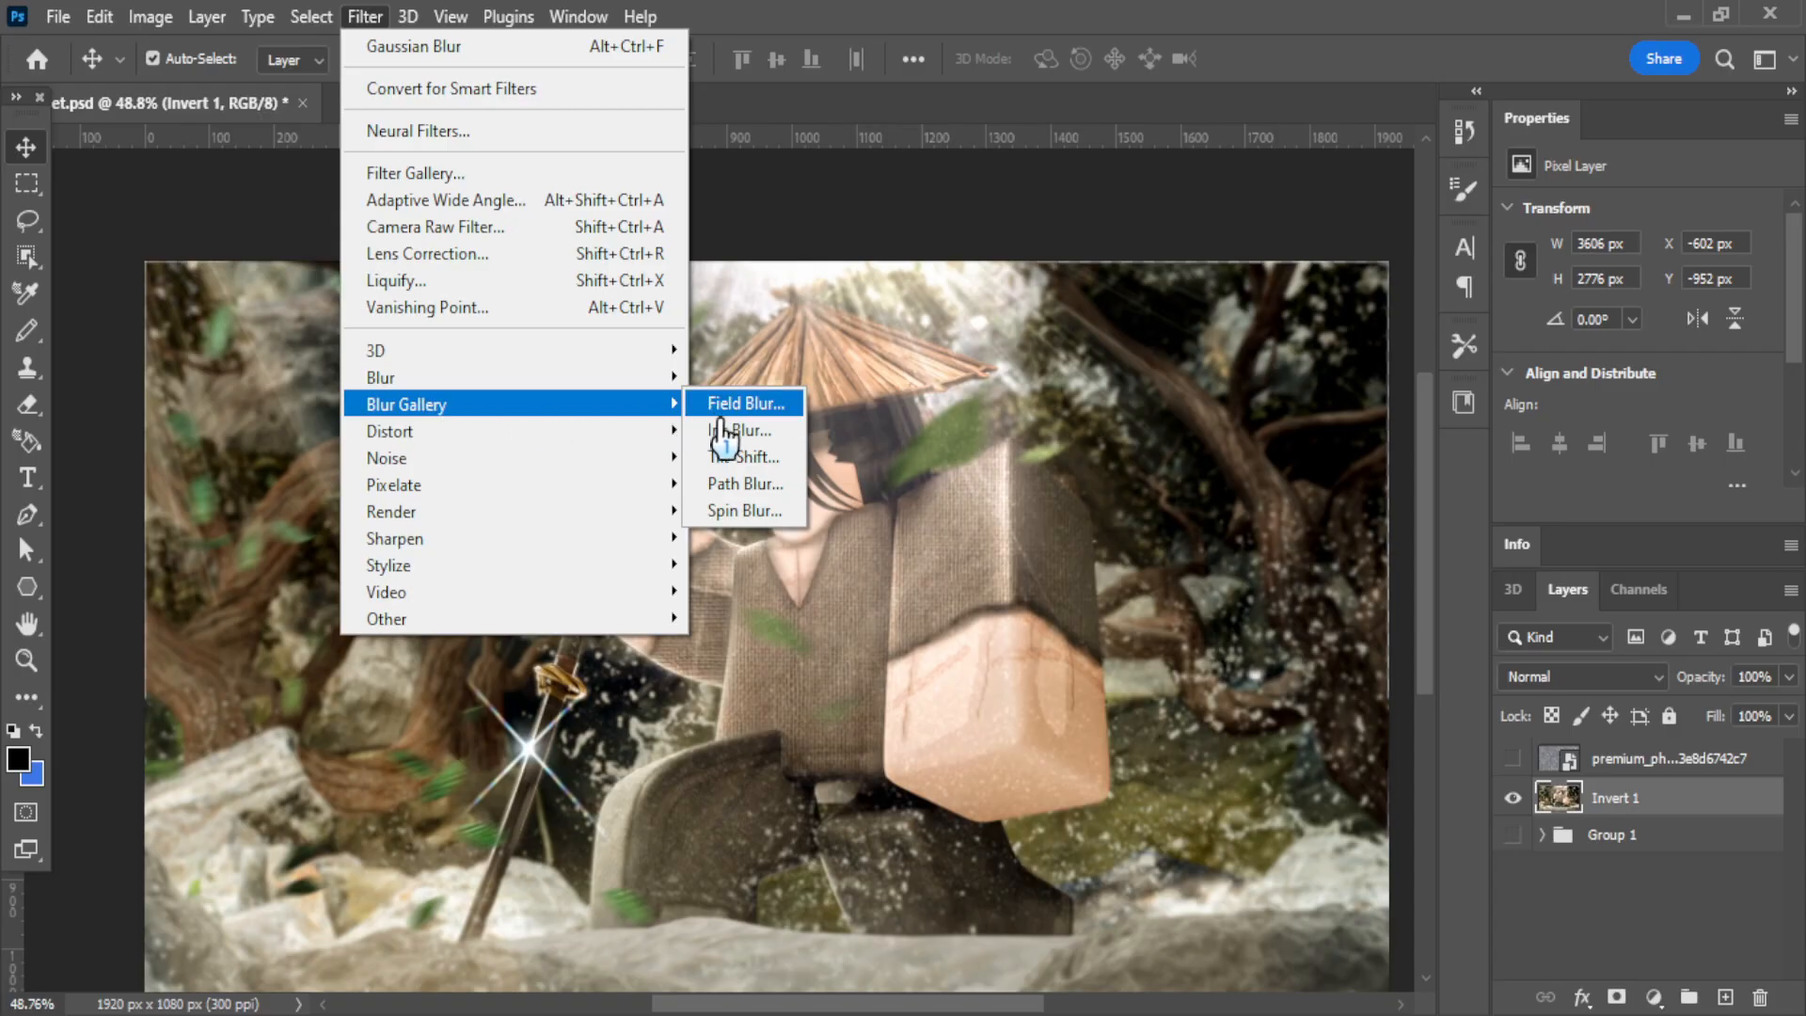
pyautogui.click(969, 565)
pyautogui.click(31, 694)
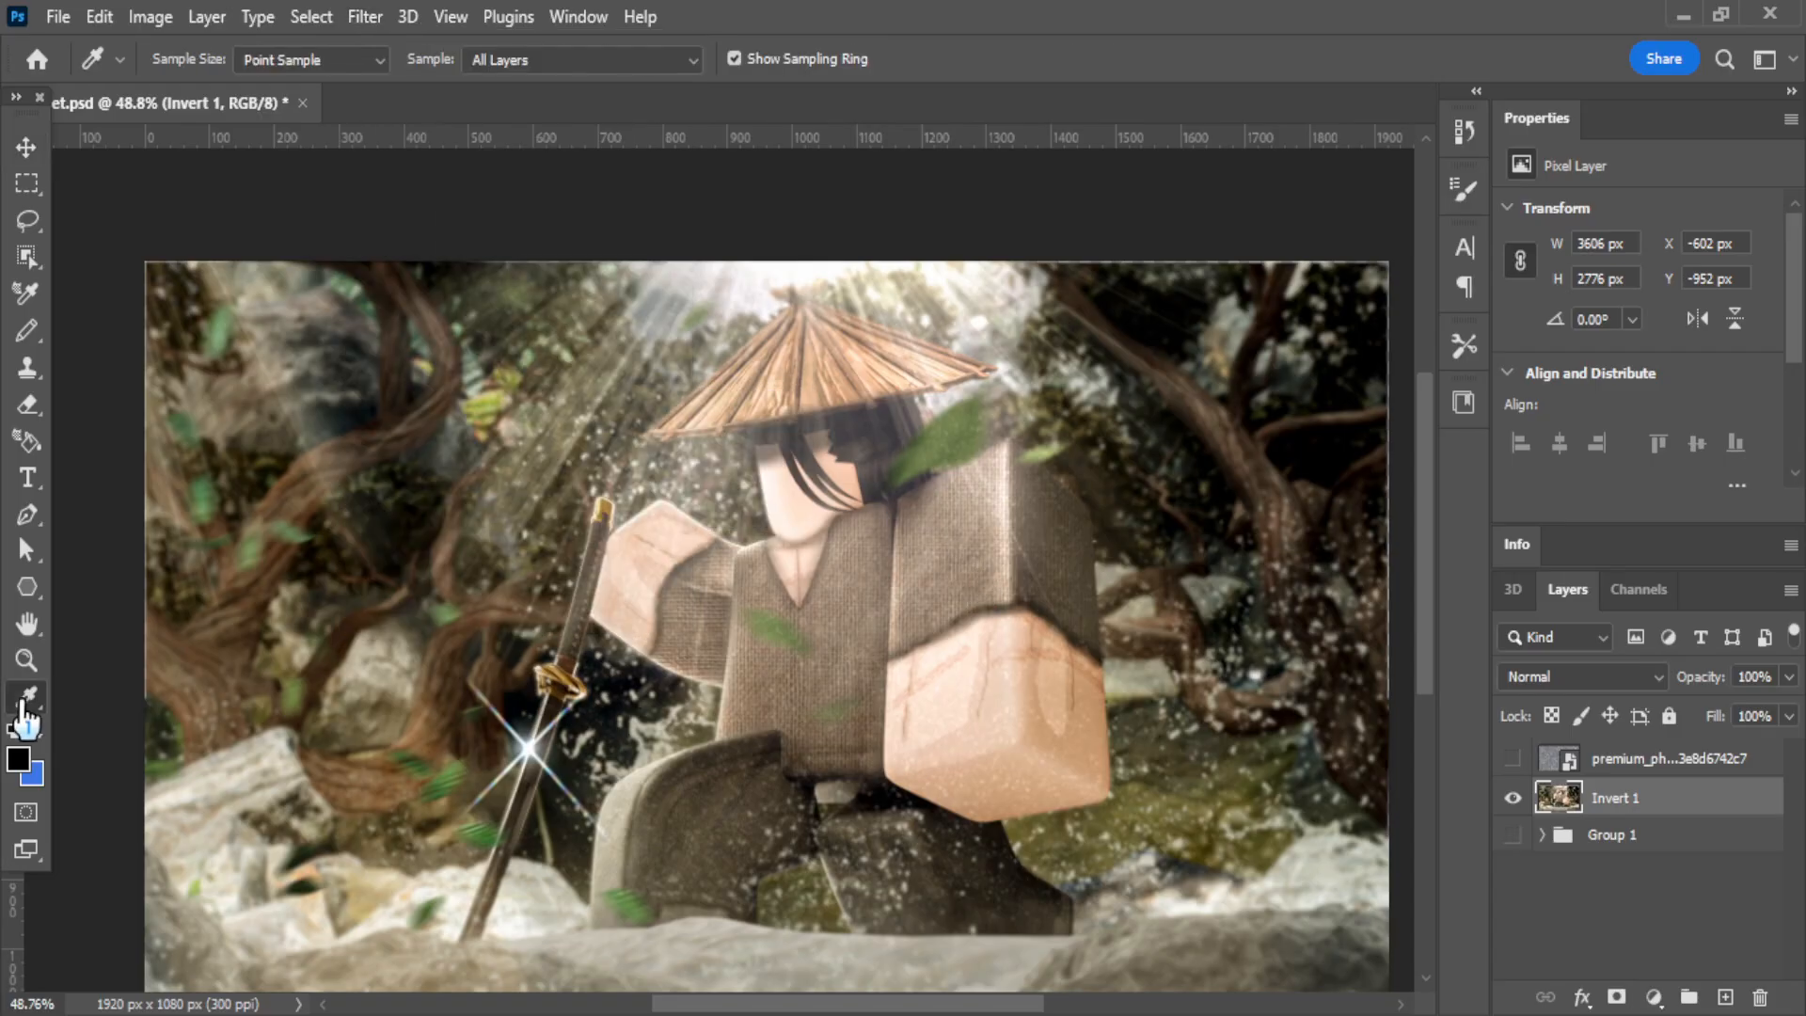
pyautogui.click(153, 656)
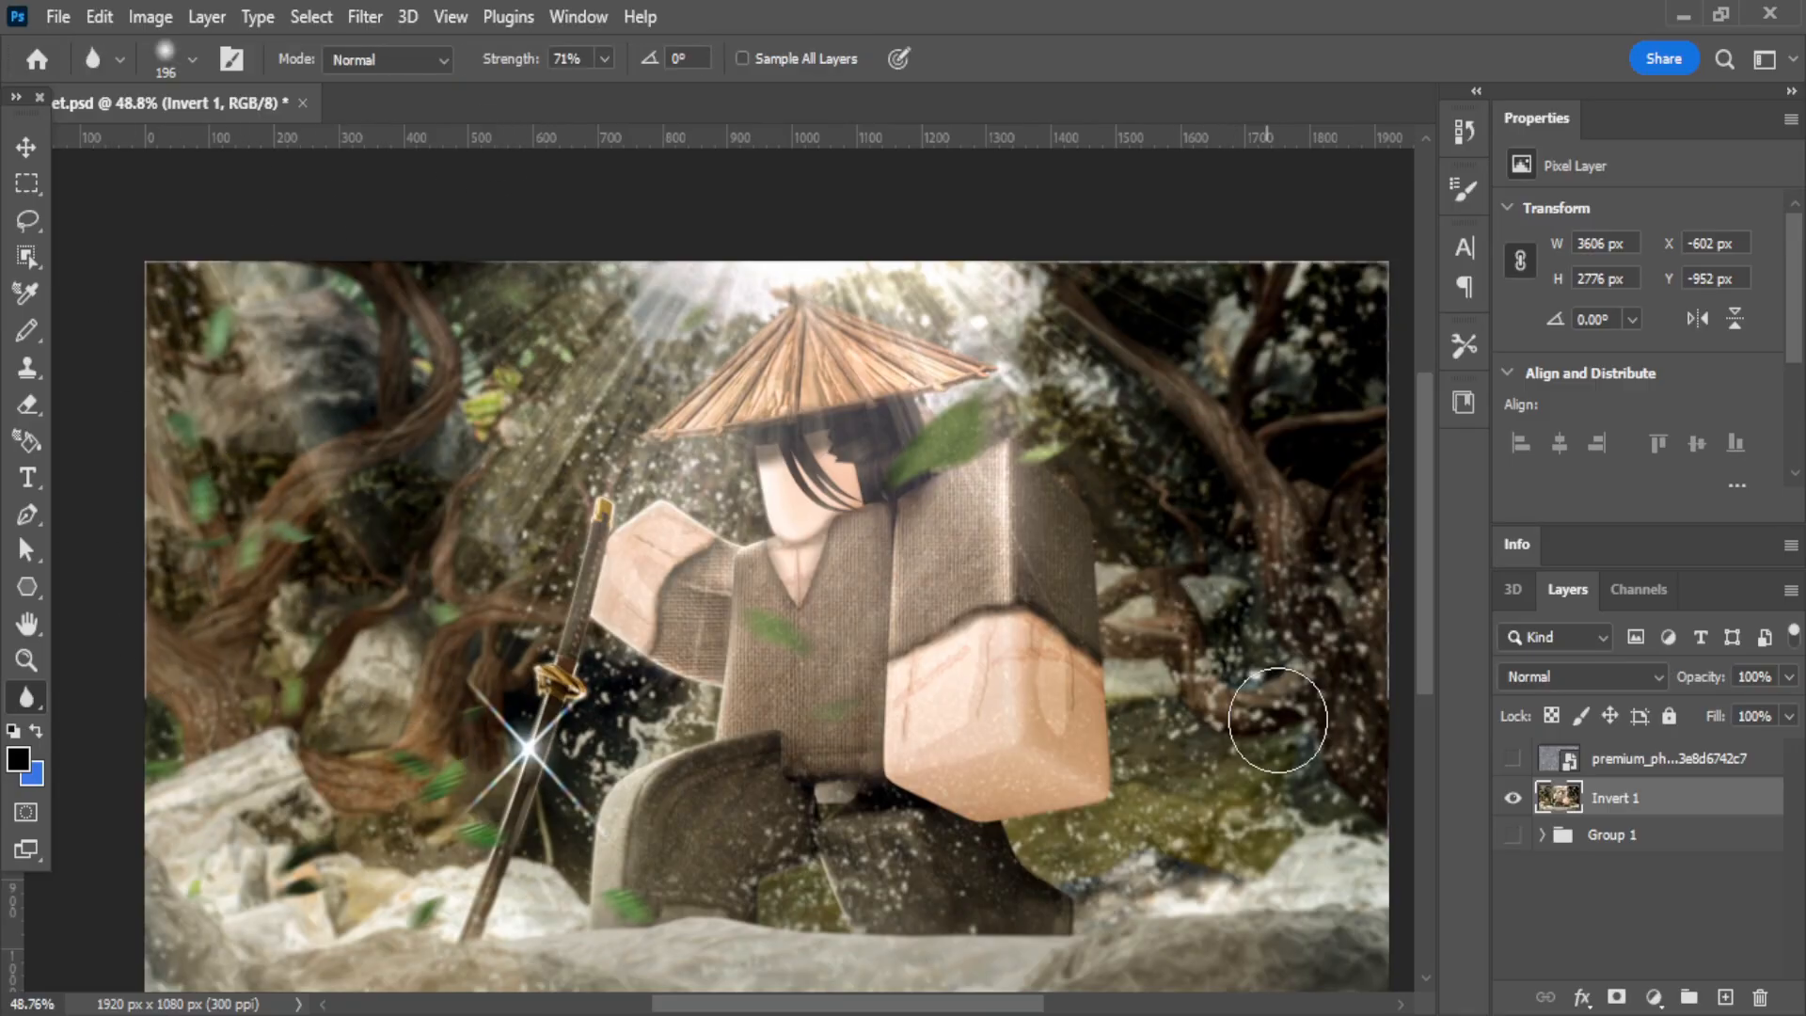
pyautogui.press('v')
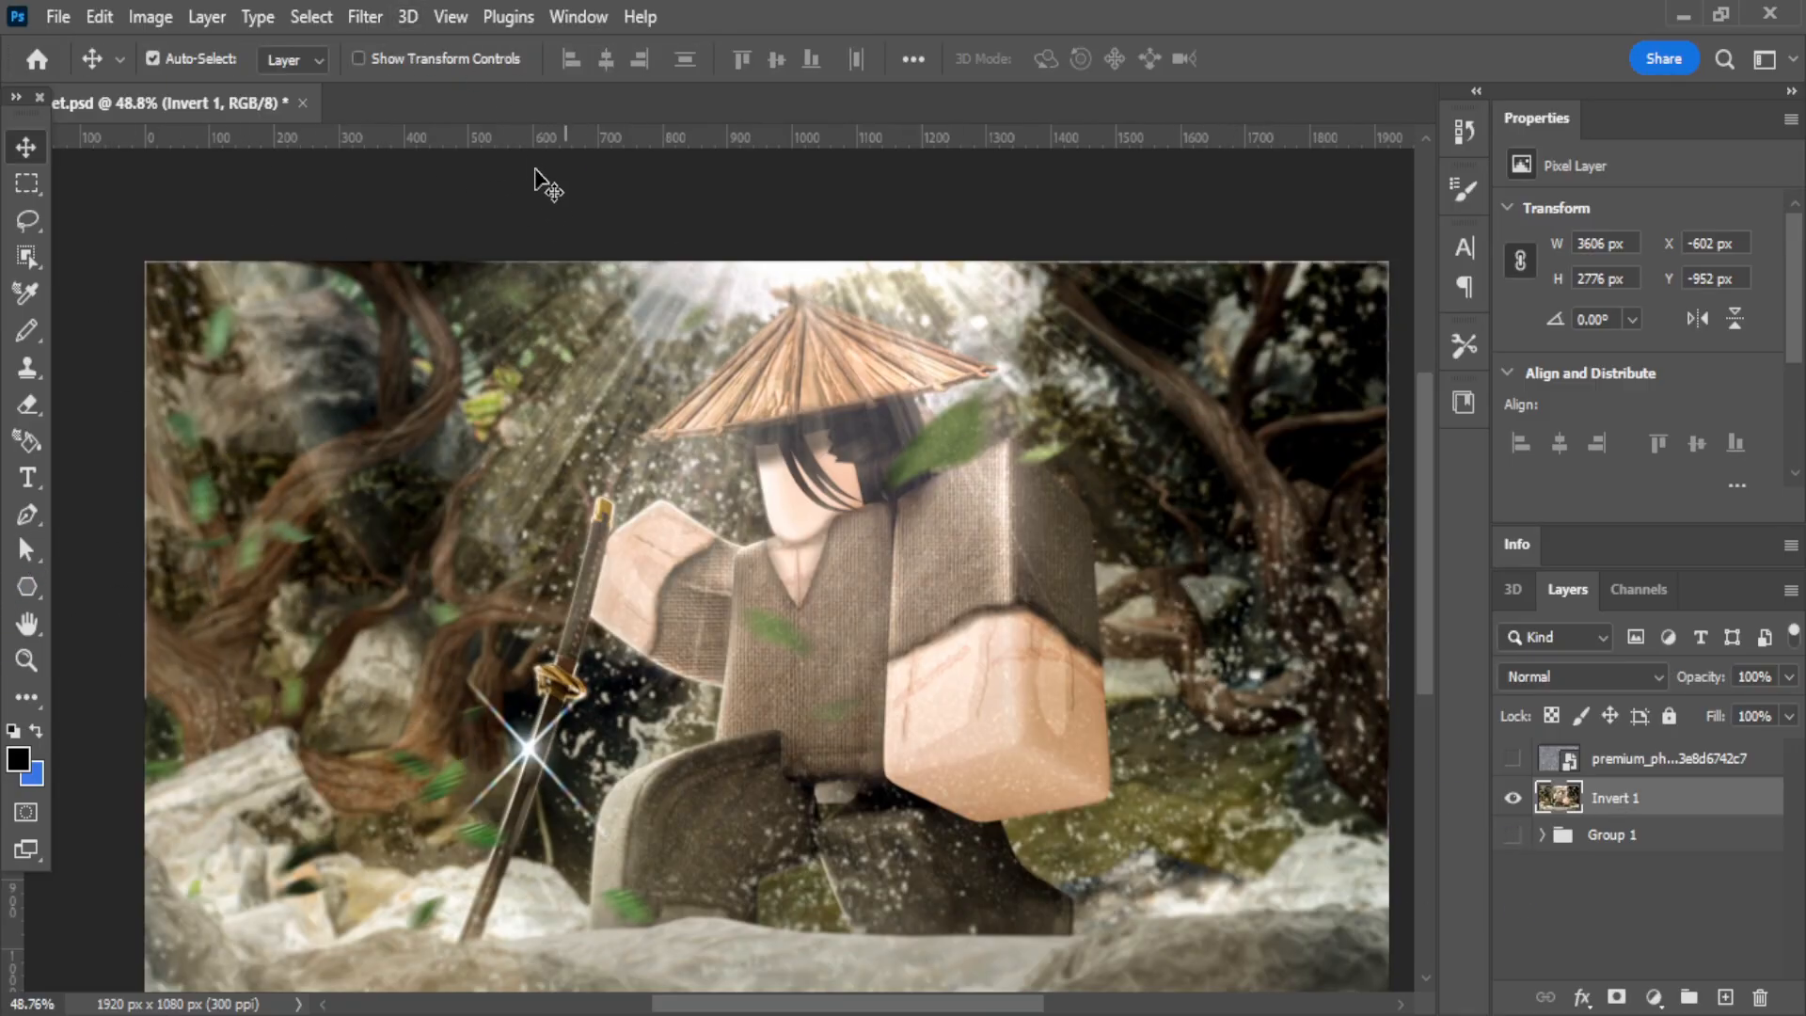
# Find the Camera Raw Filter for the Invert 1 layer without applying it.
pyautogui.click(365, 17)
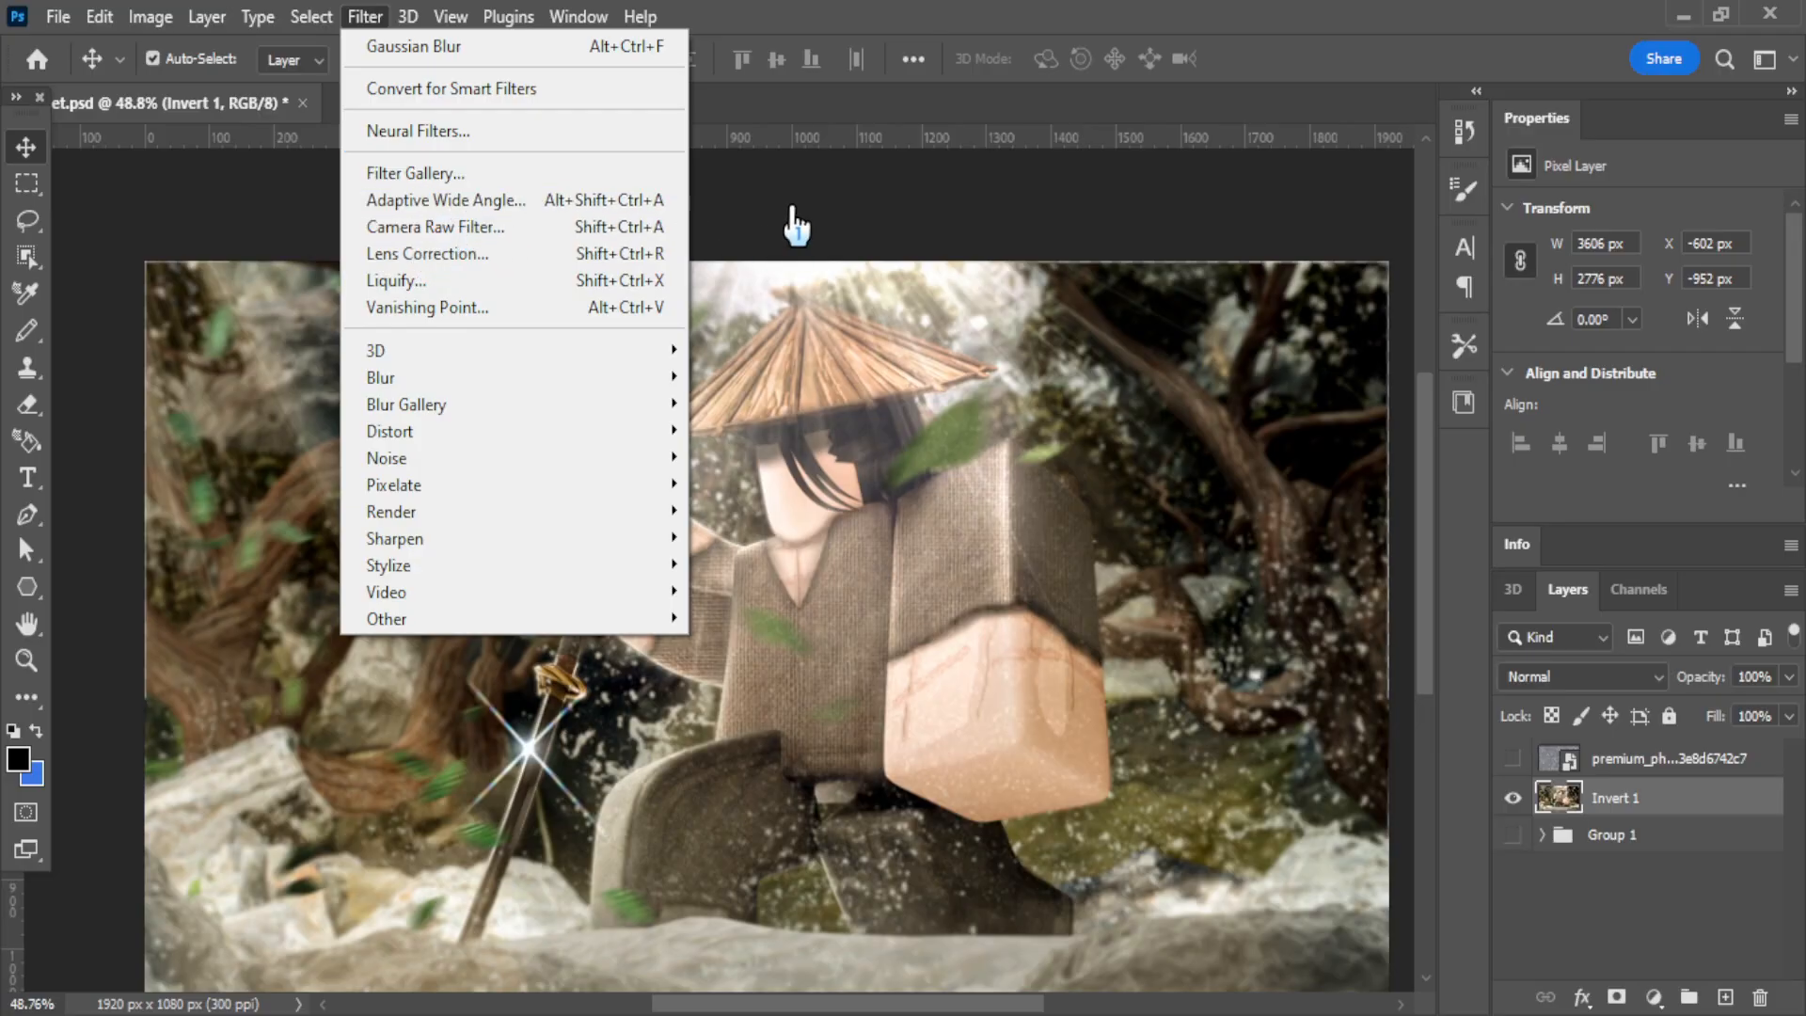
pyautogui.click(776, 222)
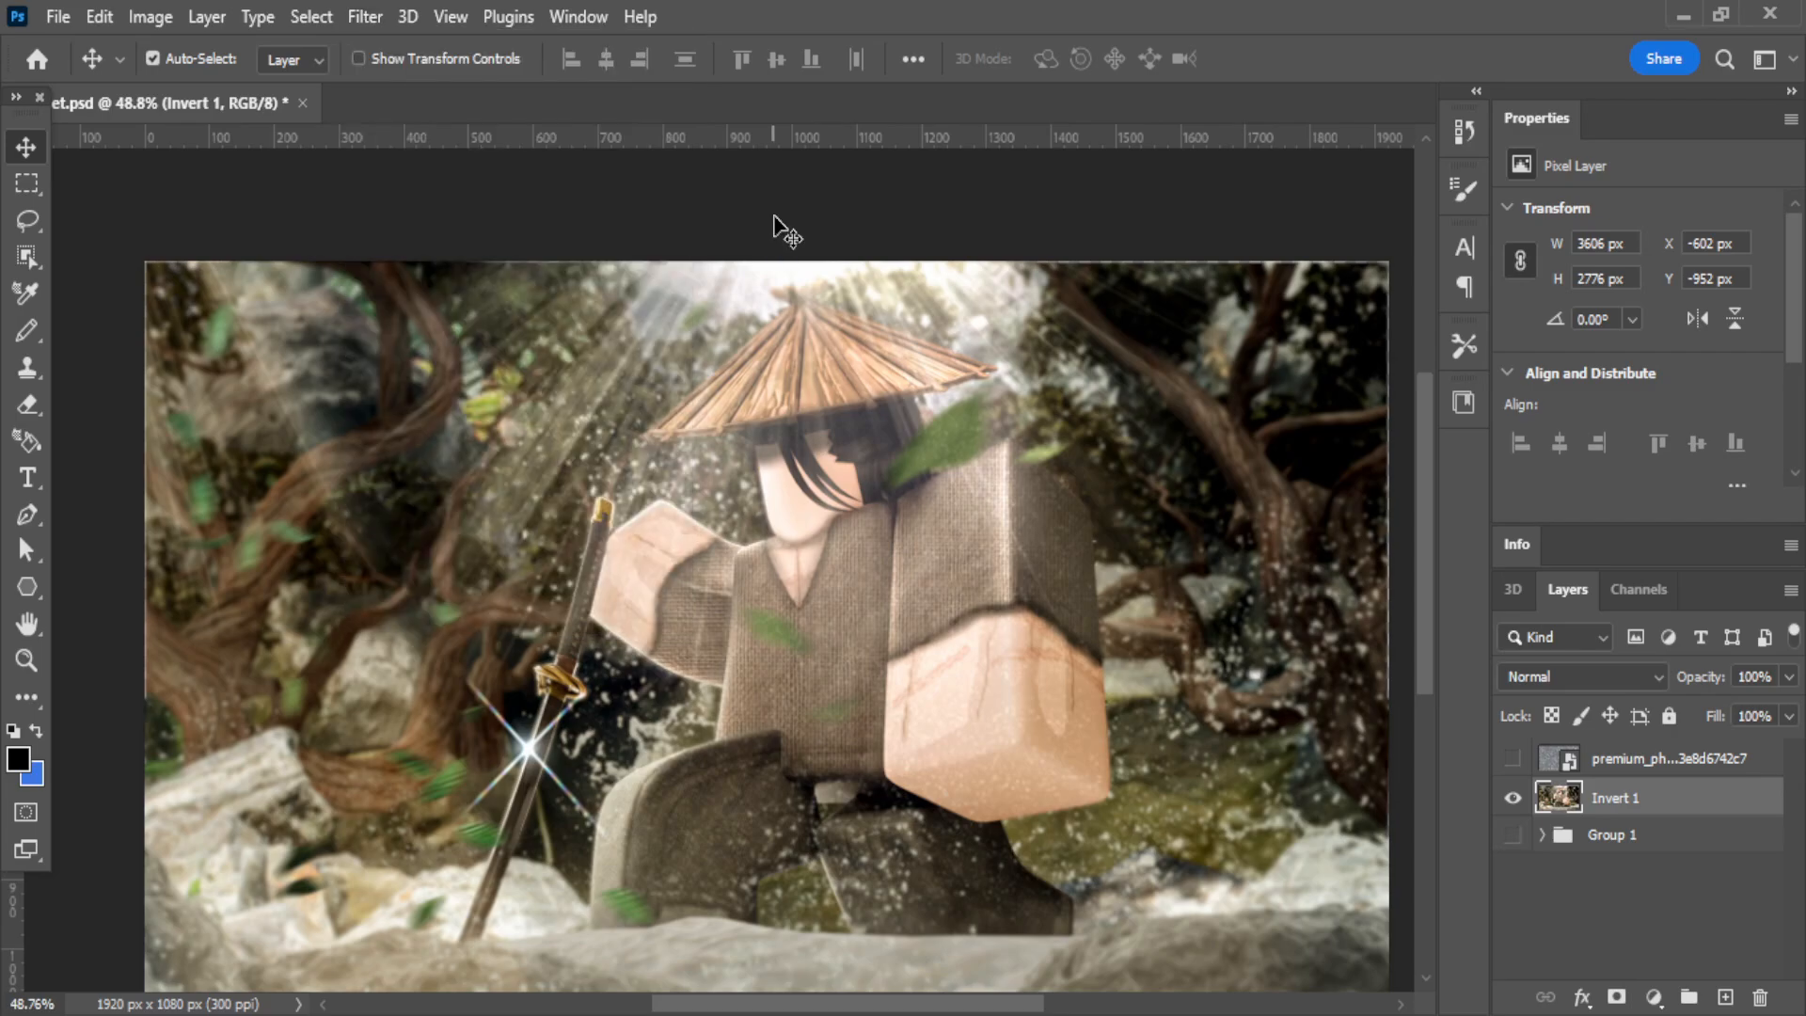
pyautogui.click(367, 19)
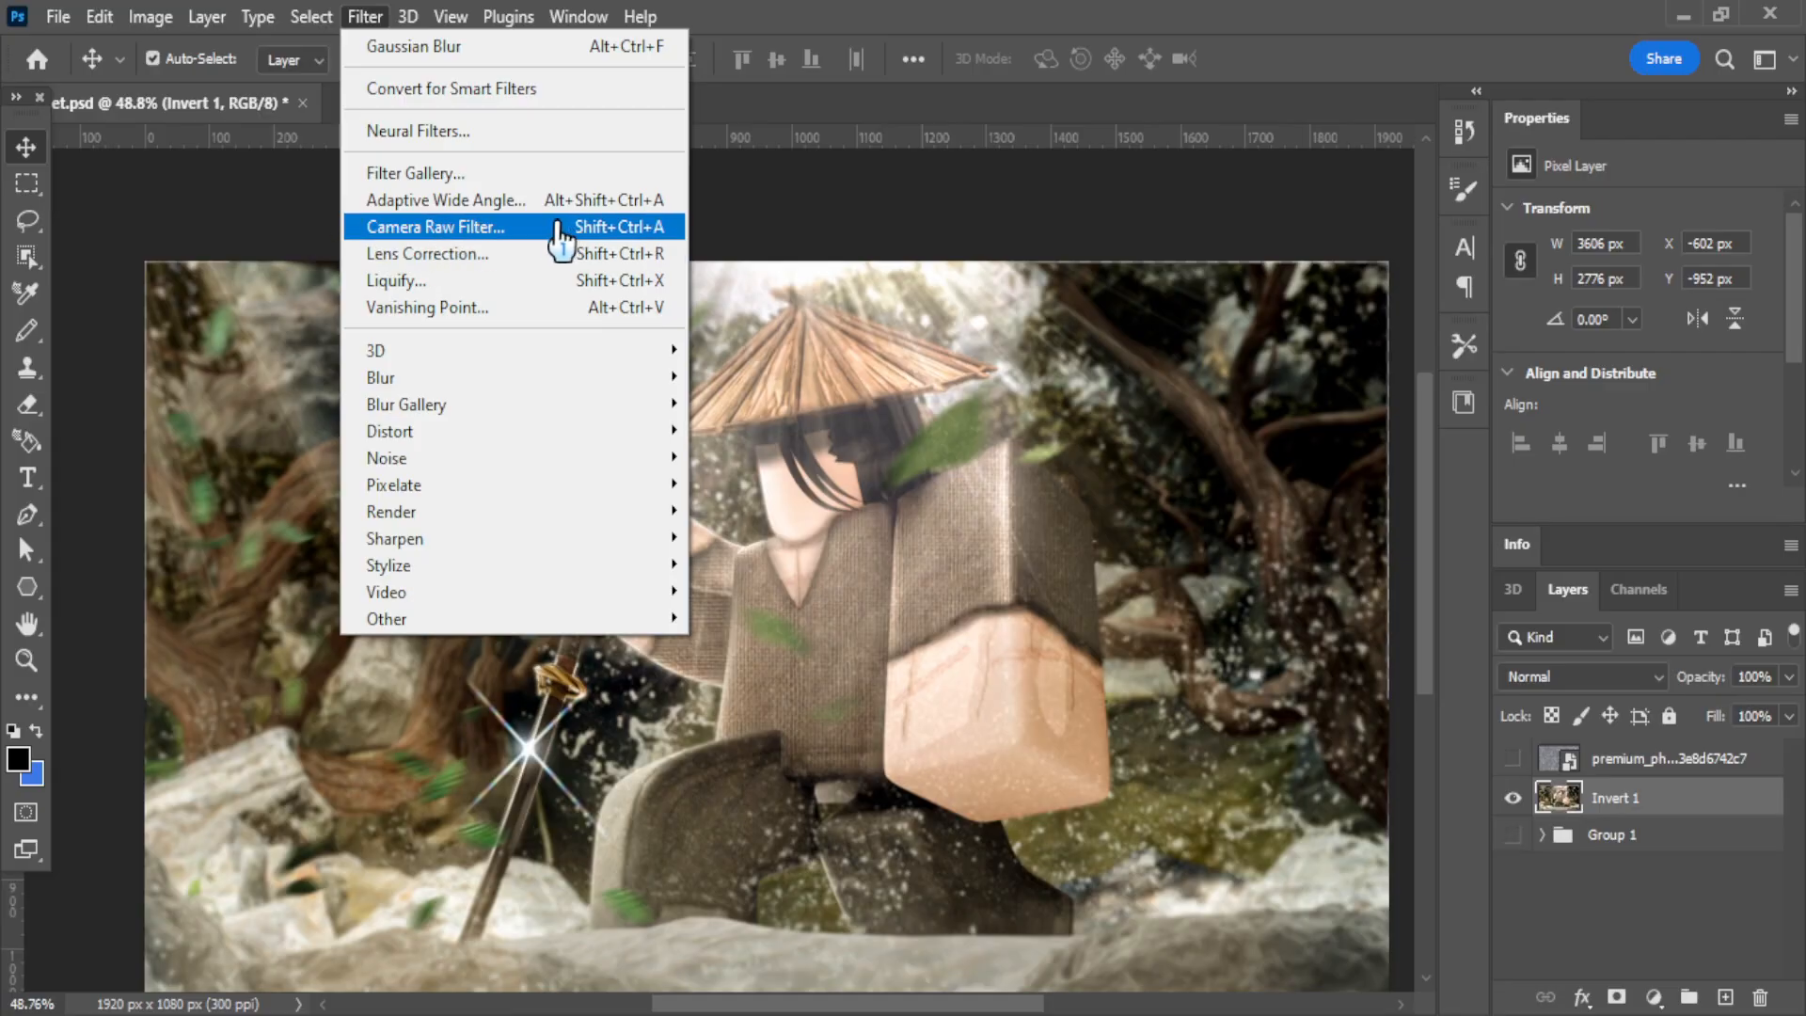
pyautogui.click(823, 244)
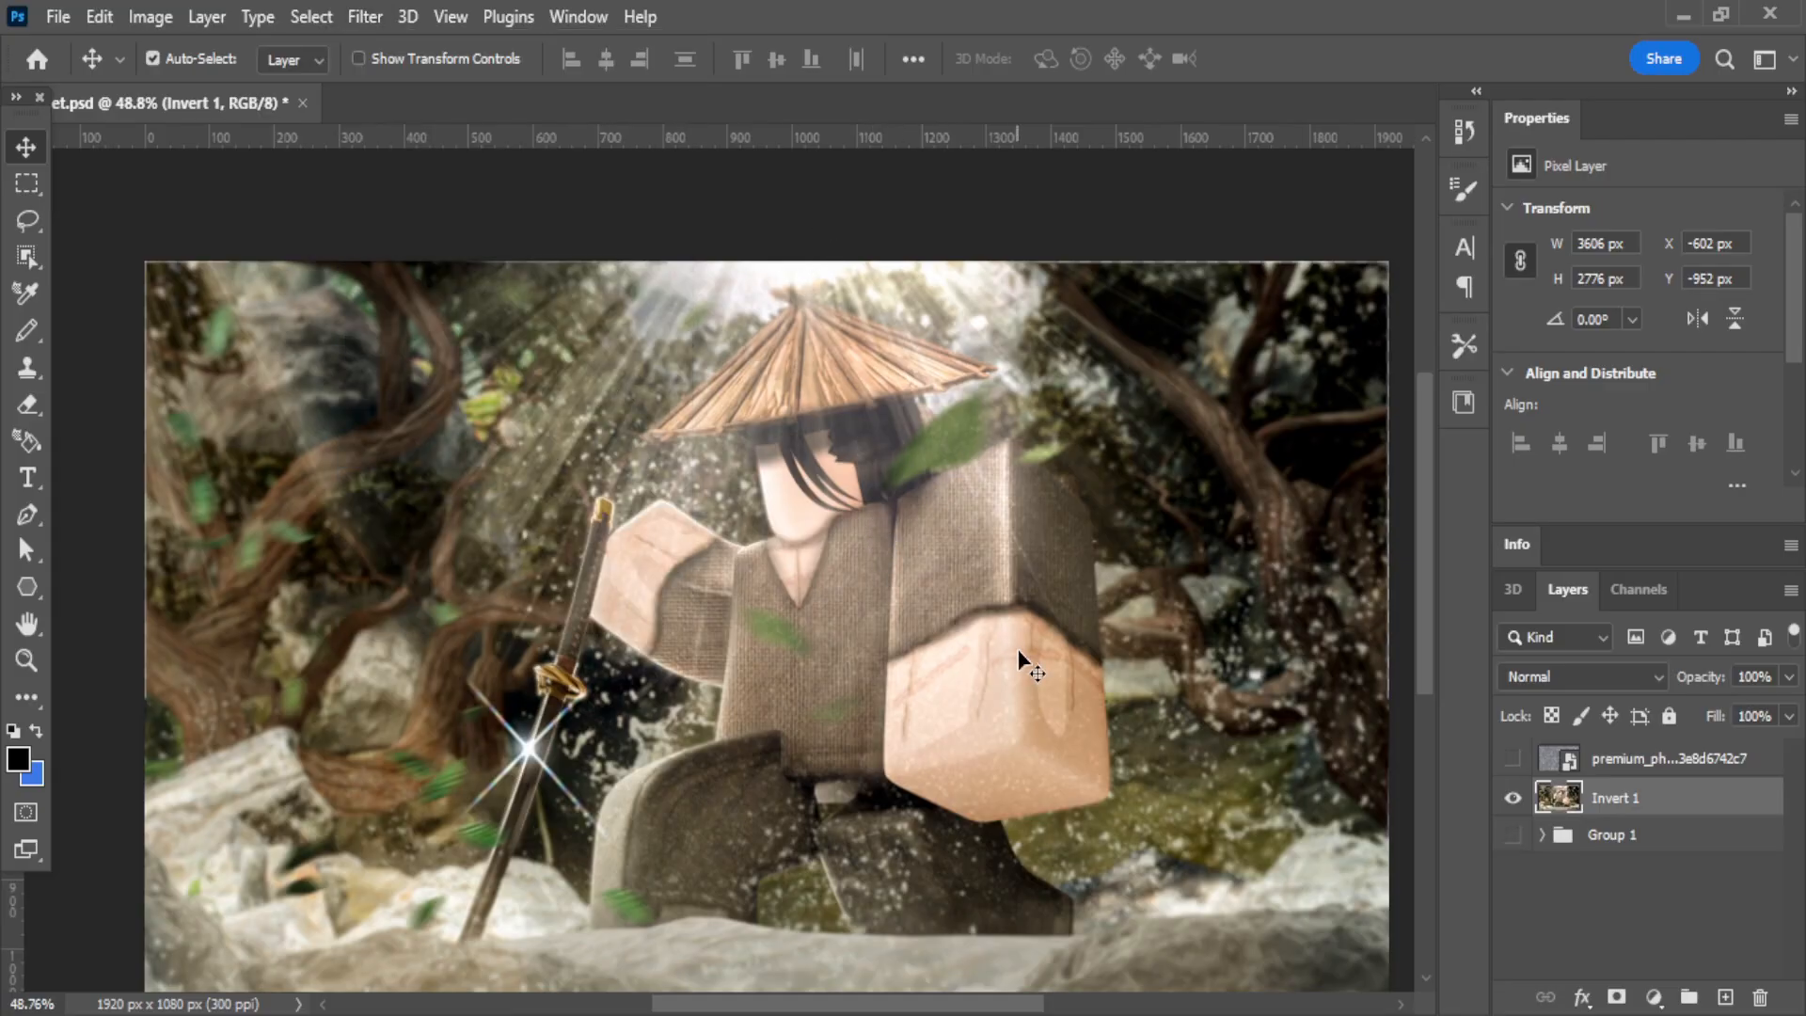
# Deselect all layers and examine the whole finished artwork on the canvas.
pyautogui.scroll(-1, 1019, 650)
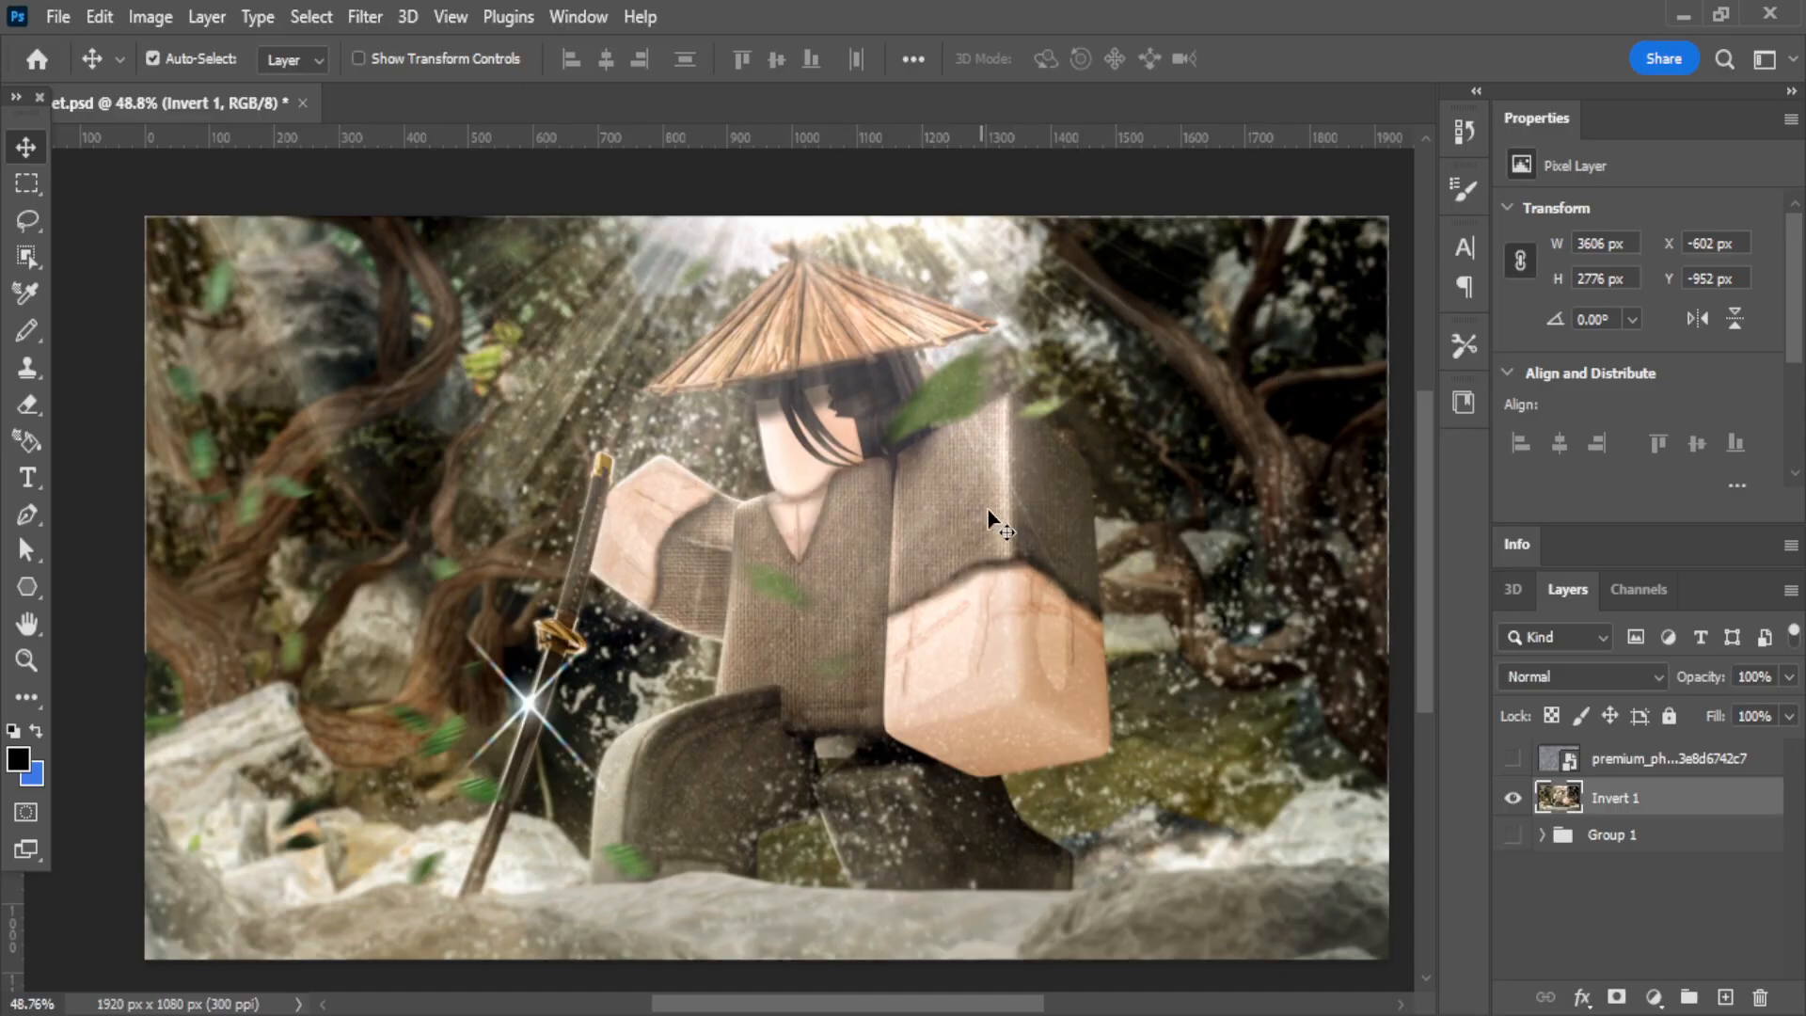
pyautogui.scroll(-1, 997, 783)
pyautogui.click(1366, 785)
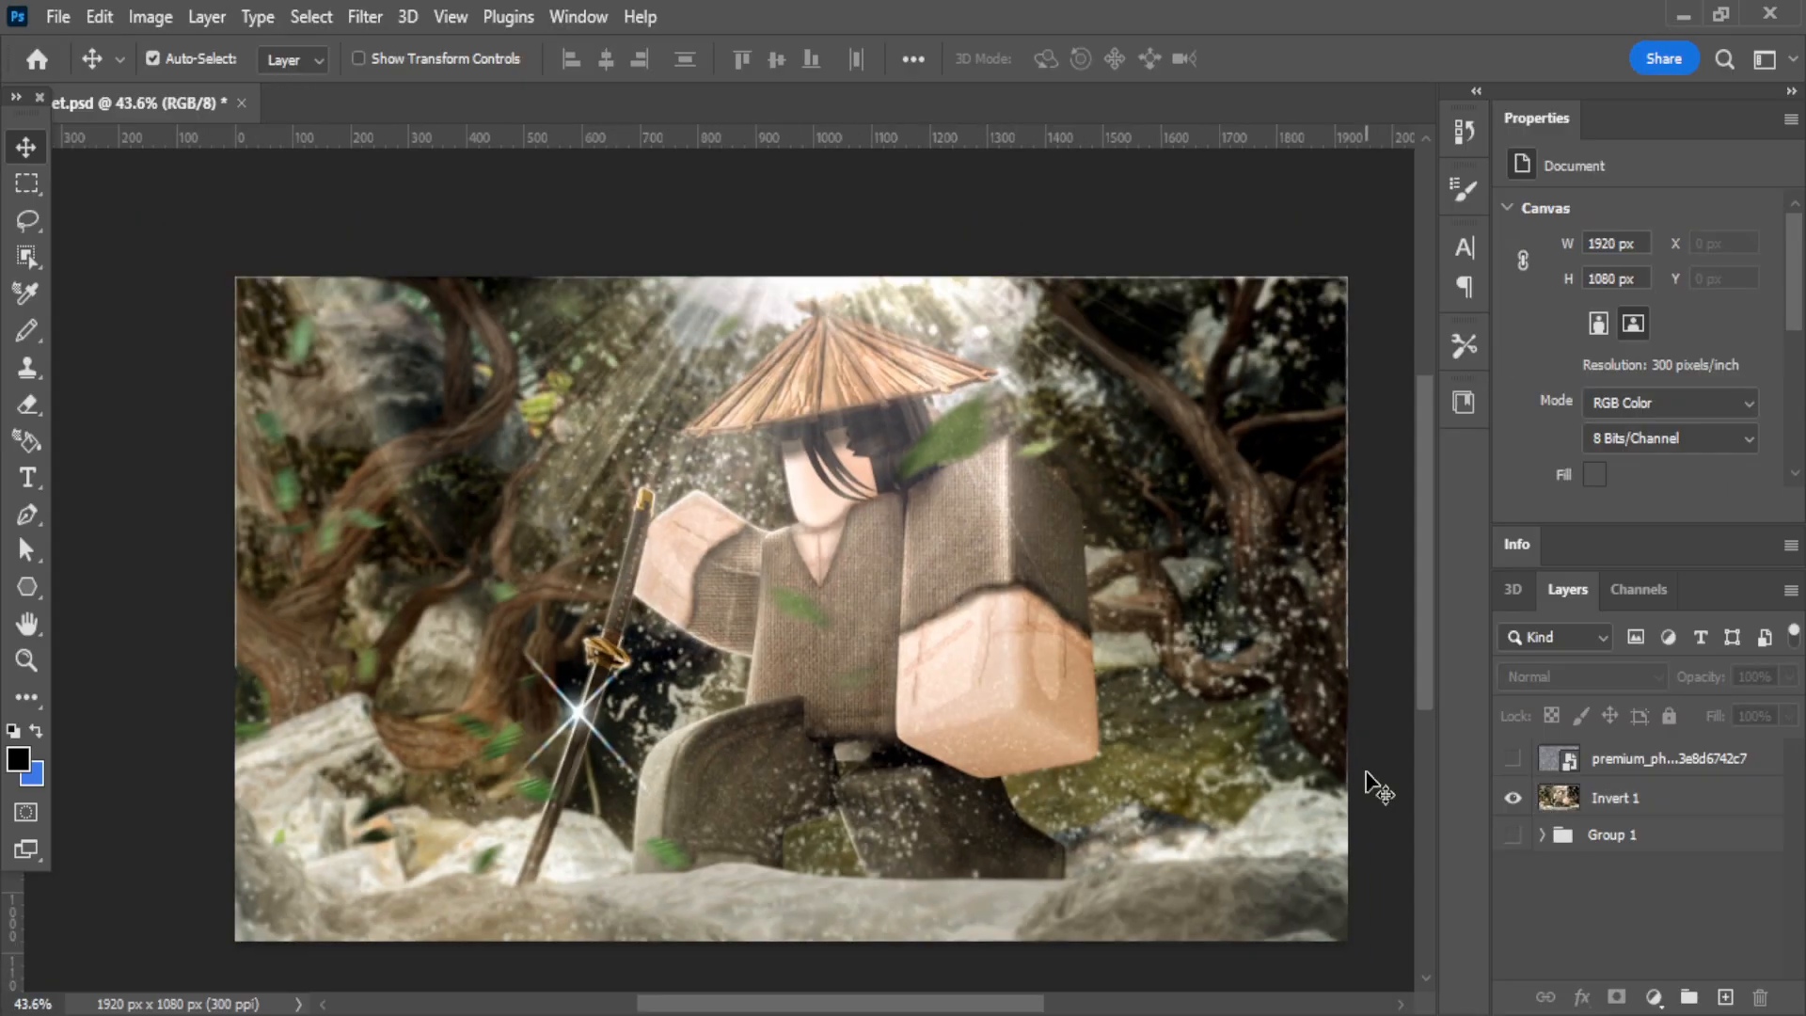